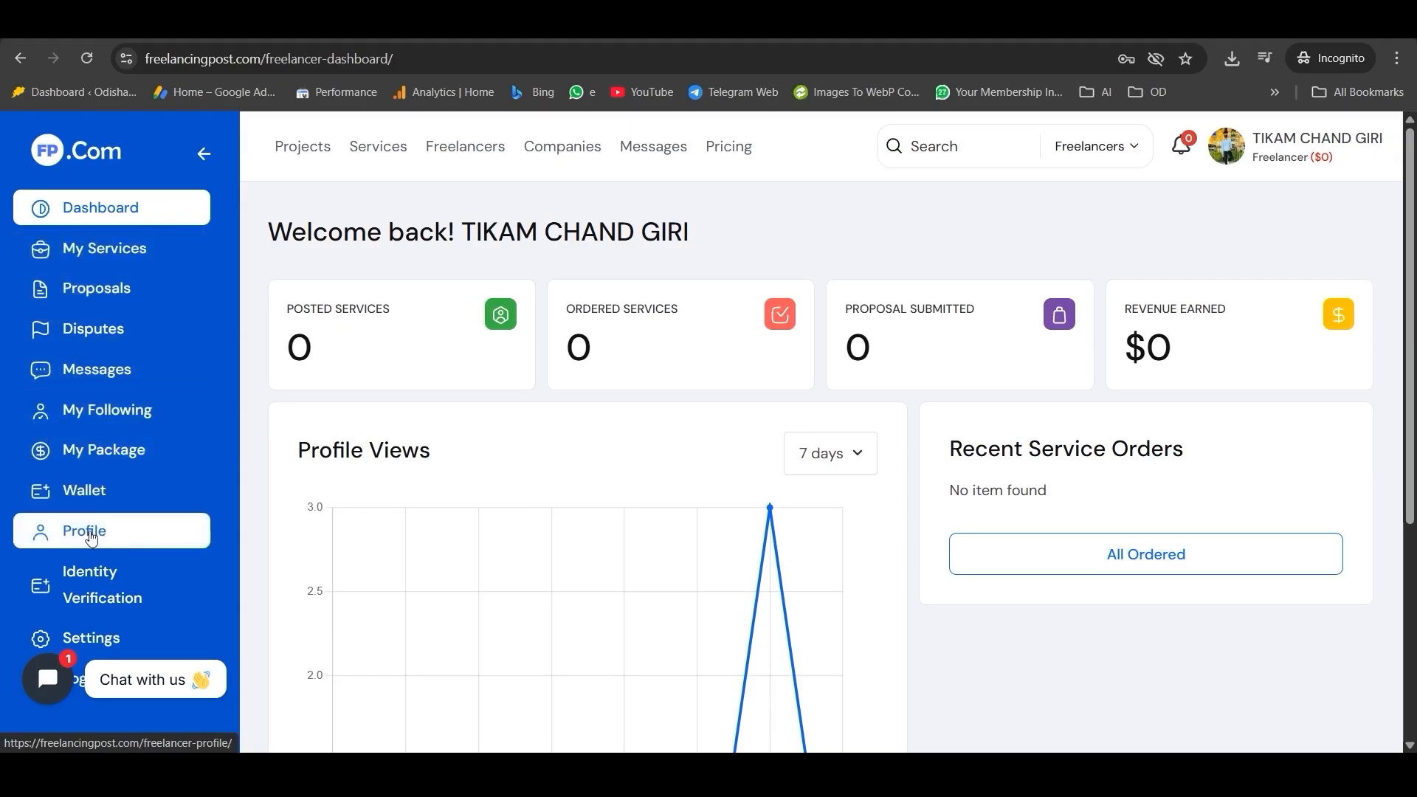
# Step: Open the freelancer profile settings and show the breakdown behind the Profile Strength indicator
pyautogui.click(116, 534)
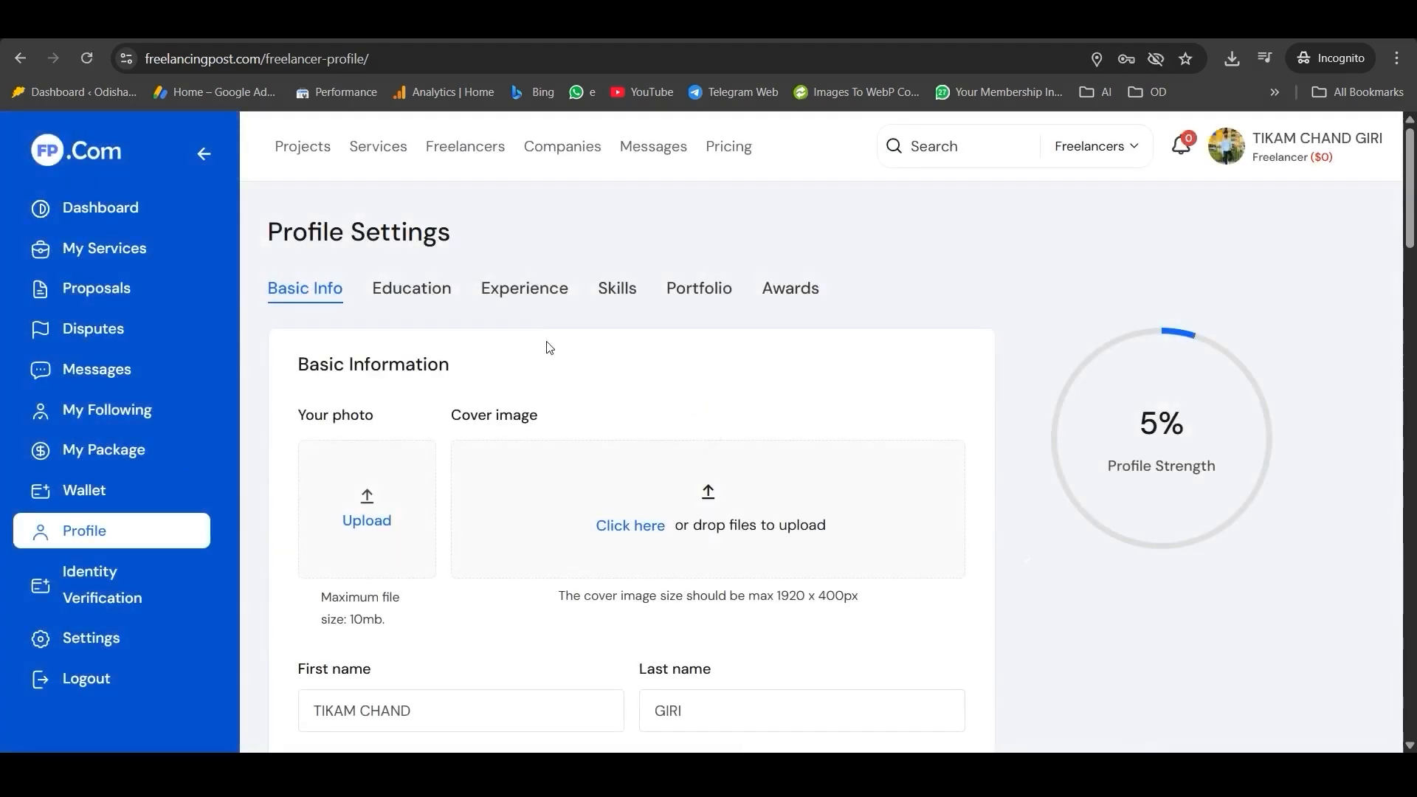
pyautogui.moveTo(1113, 383)
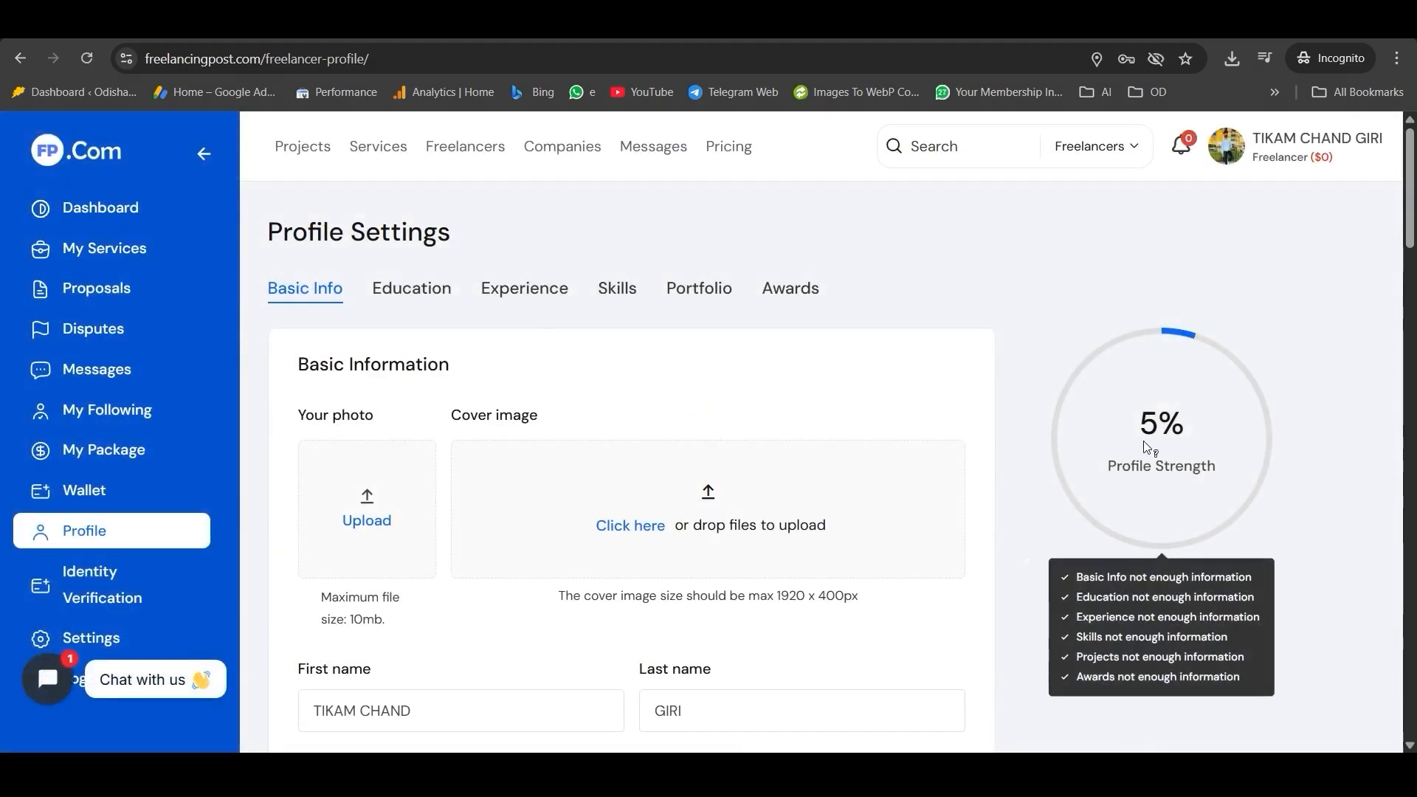
pyautogui.hotkey('ctrl', '2')
pyautogui.moveTo(1104, 491)
pyautogui.mouseDown()
pyautogui.moveTo(1236, 490)
pyautogui.moveTo(1227, 418)
pyautogui.moveTo(1211, 400)
pyautogui.moveTo(1093, 401)
pyautogui.moveTo(1100, 484)
pyautogui.moveTo(1121, 489)
pyautogui.mouseUp()
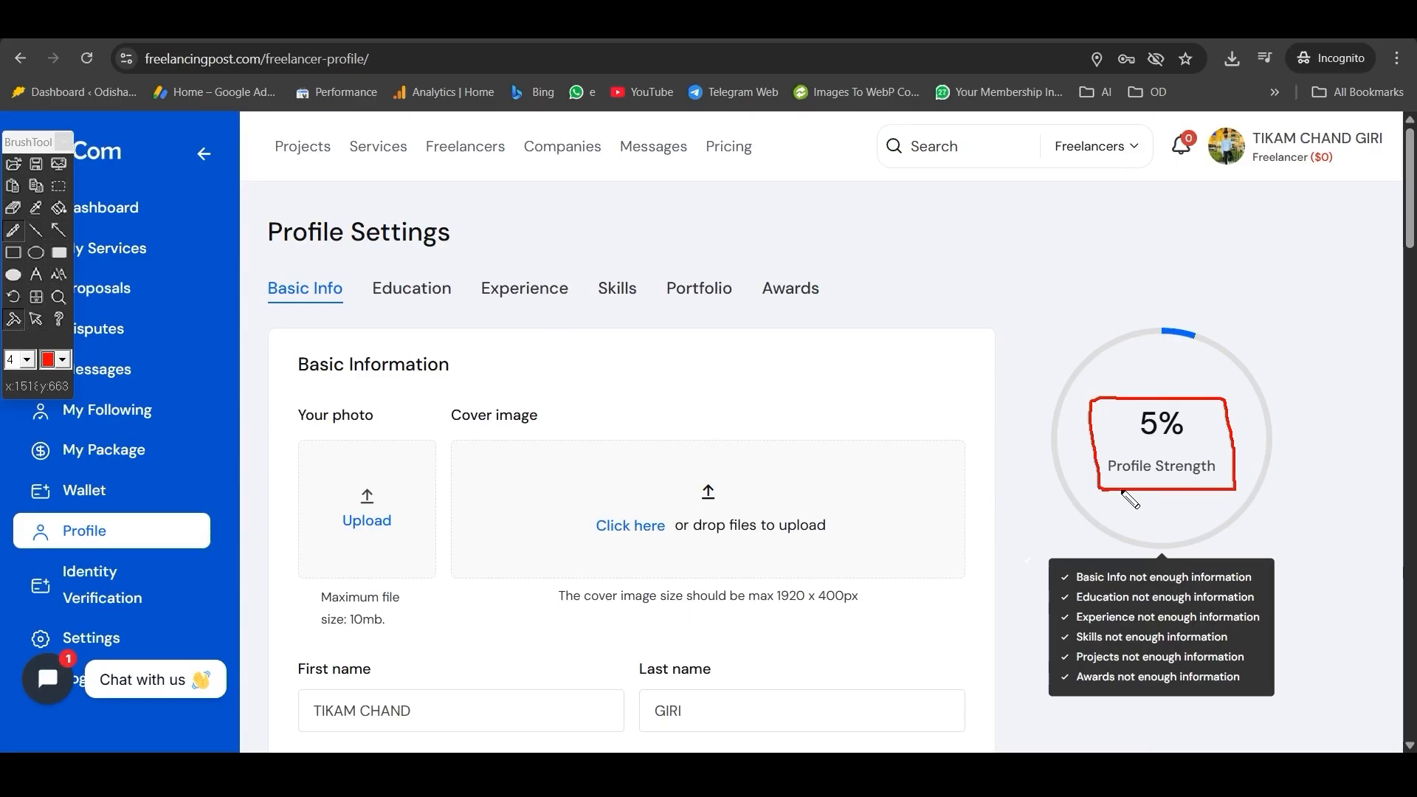
pyautogui.press('Escape')
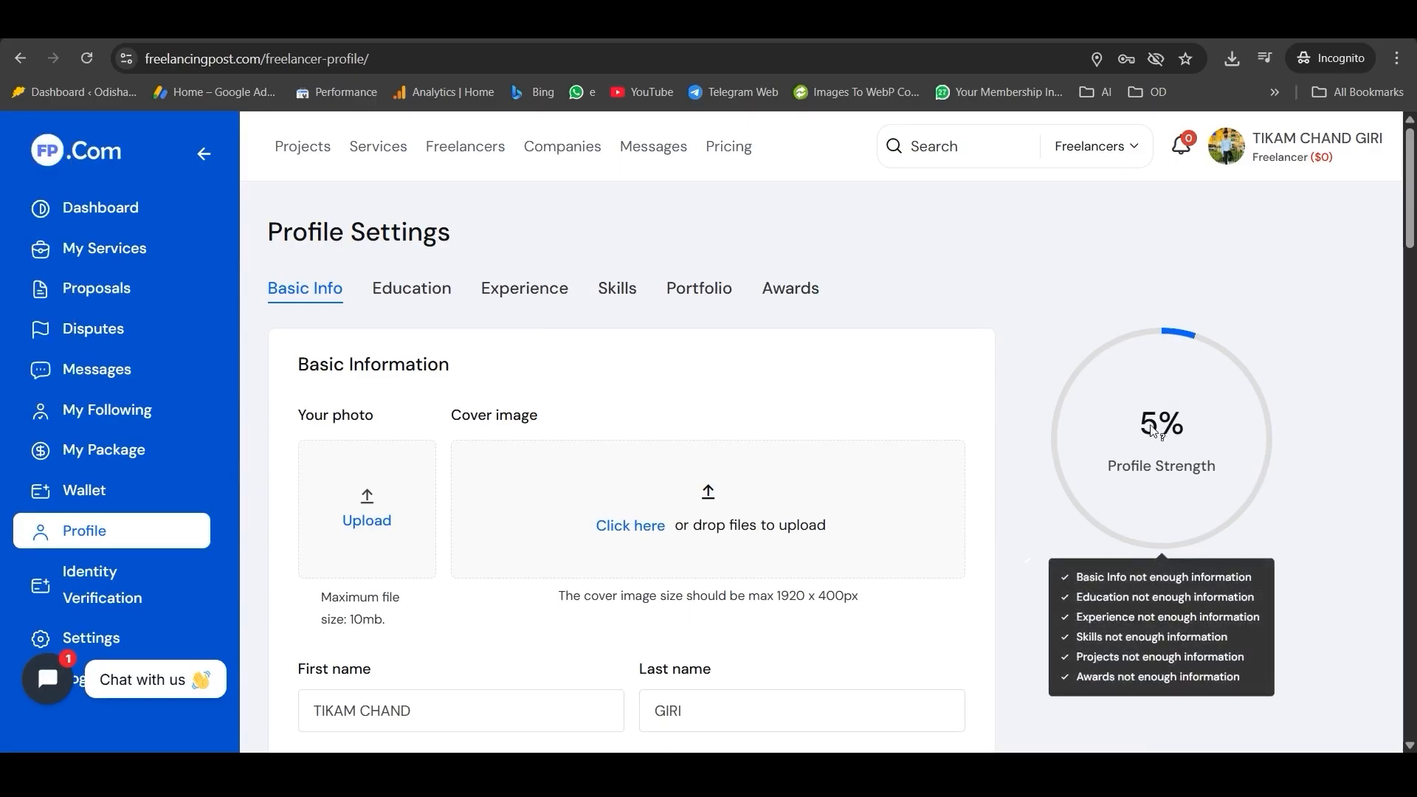
pyautogui.hotkey('ctrl', '2')
pyautogui.moveTo(1110, 399)
pyautogui.mouseDown()
pyautogui.moveTo(1177, 401)
pyautogui.moveTo(1227, 447)
pyautogui.moveTo(1165, 461)
pyautogui.moveTo(1116, 443)
pyautogui.moveTo(1132, 399)
pyautogui.mouseUp()
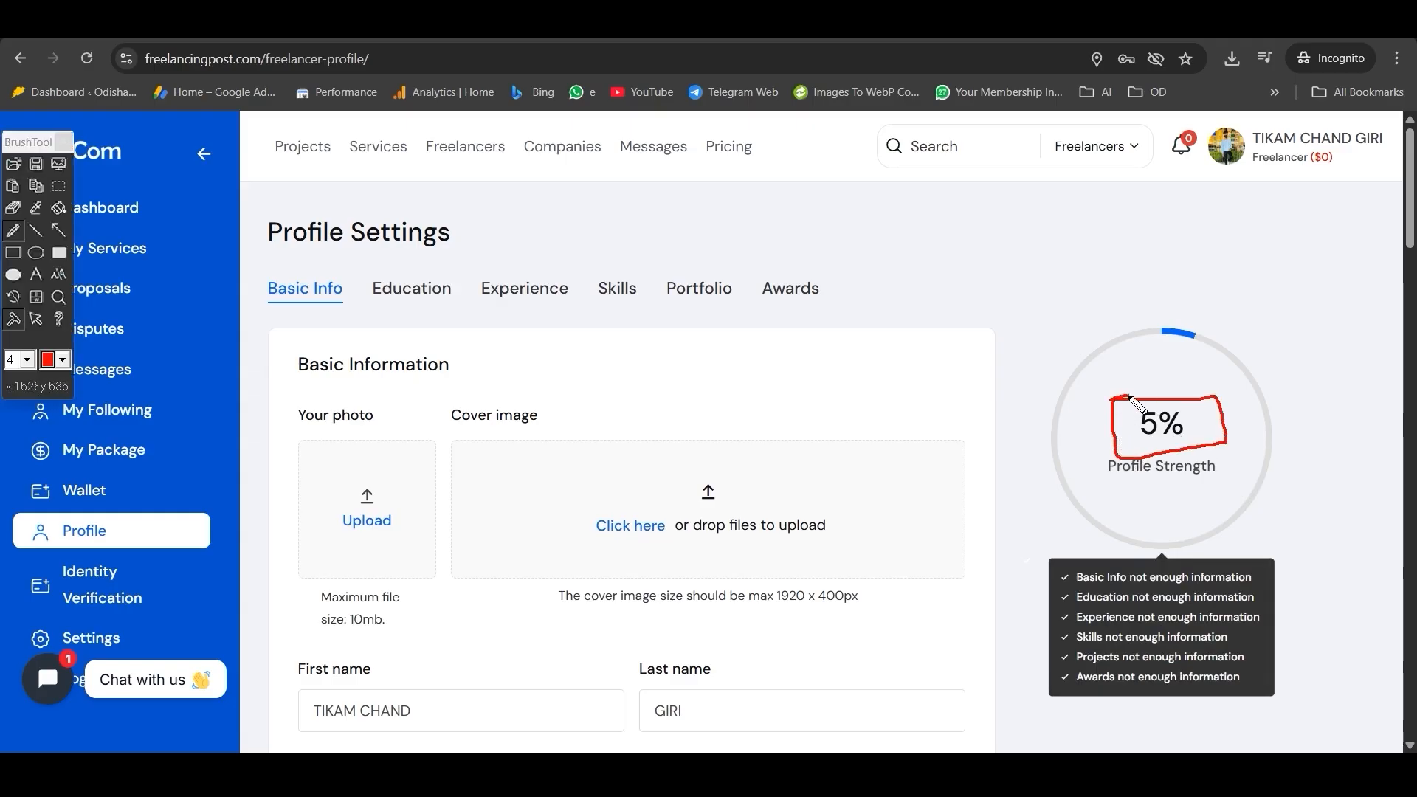
pyautogui.press('Escape')
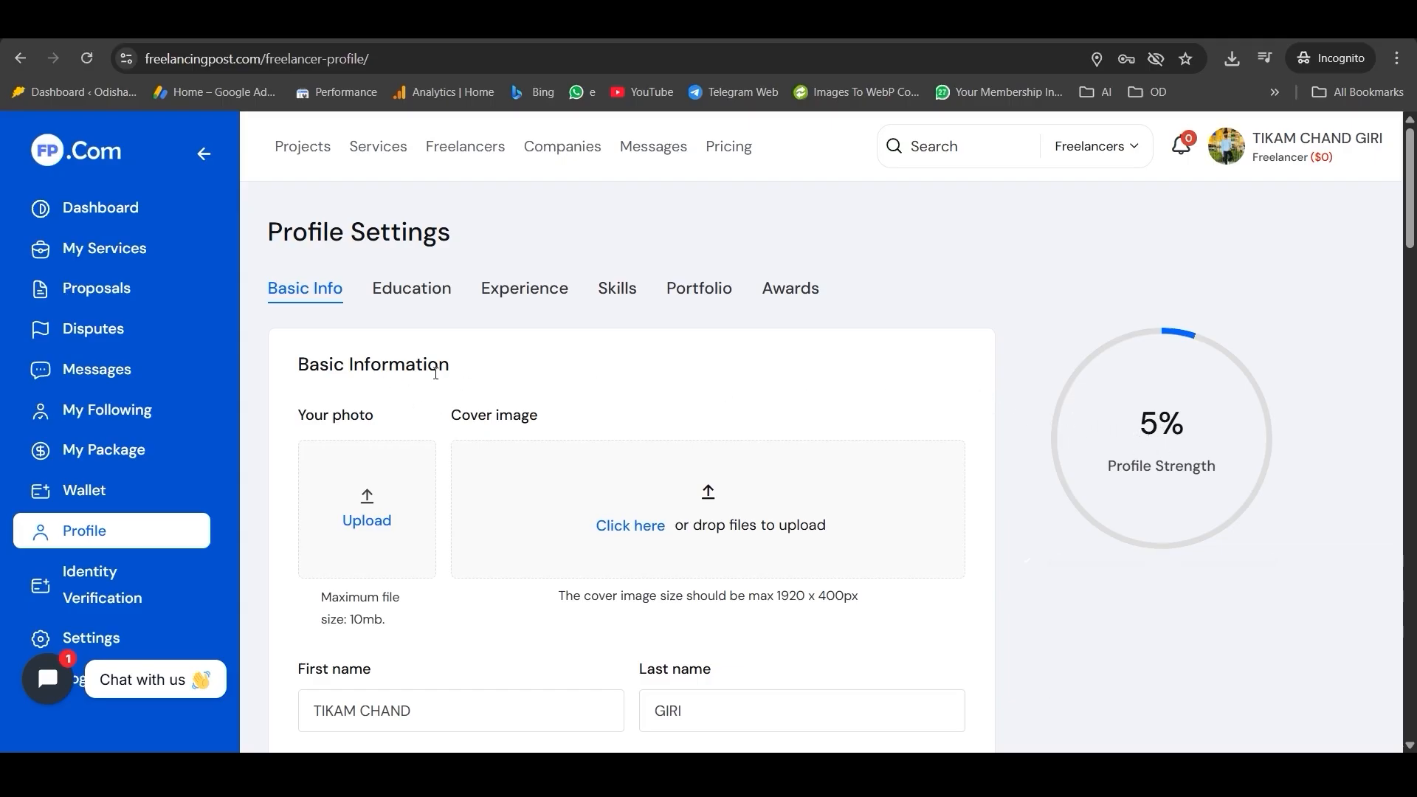
pyautogui.hotkey('ctrl', '2')
pyautogui.moveTo(264, 270)
pyautogui.mouseDown()
pyautogui.moveTo(348, 269)
pyautogui.moveTo(351, 314)
pyautogui.moveTo(279, 317)
pyautogui.moveTo(264, 270)
pyautogui.mouseUp()
pyautogui.press('Escape')
pyautogui.scroll(-3, 360, 244)
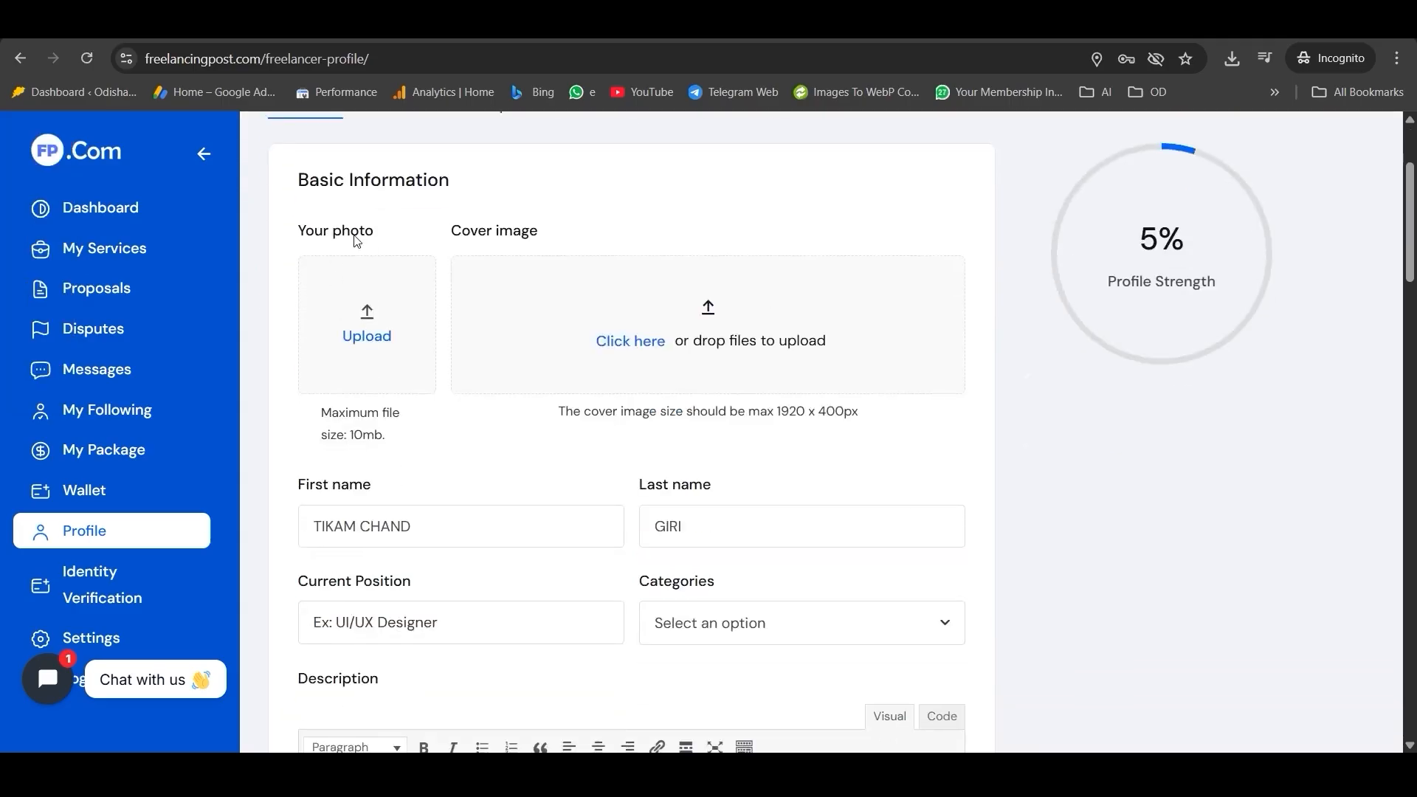
pyautogui.hotkey('ctrl', '2')
pyautogui.moveTo(292, 218)
pyautogui.mouseDown()
pyautogui.moveTo(397, 224)
pyautogui.moveTo(320, 254)
pyautogui.moveTo(292, 244)
pyautogui.mouseUp()
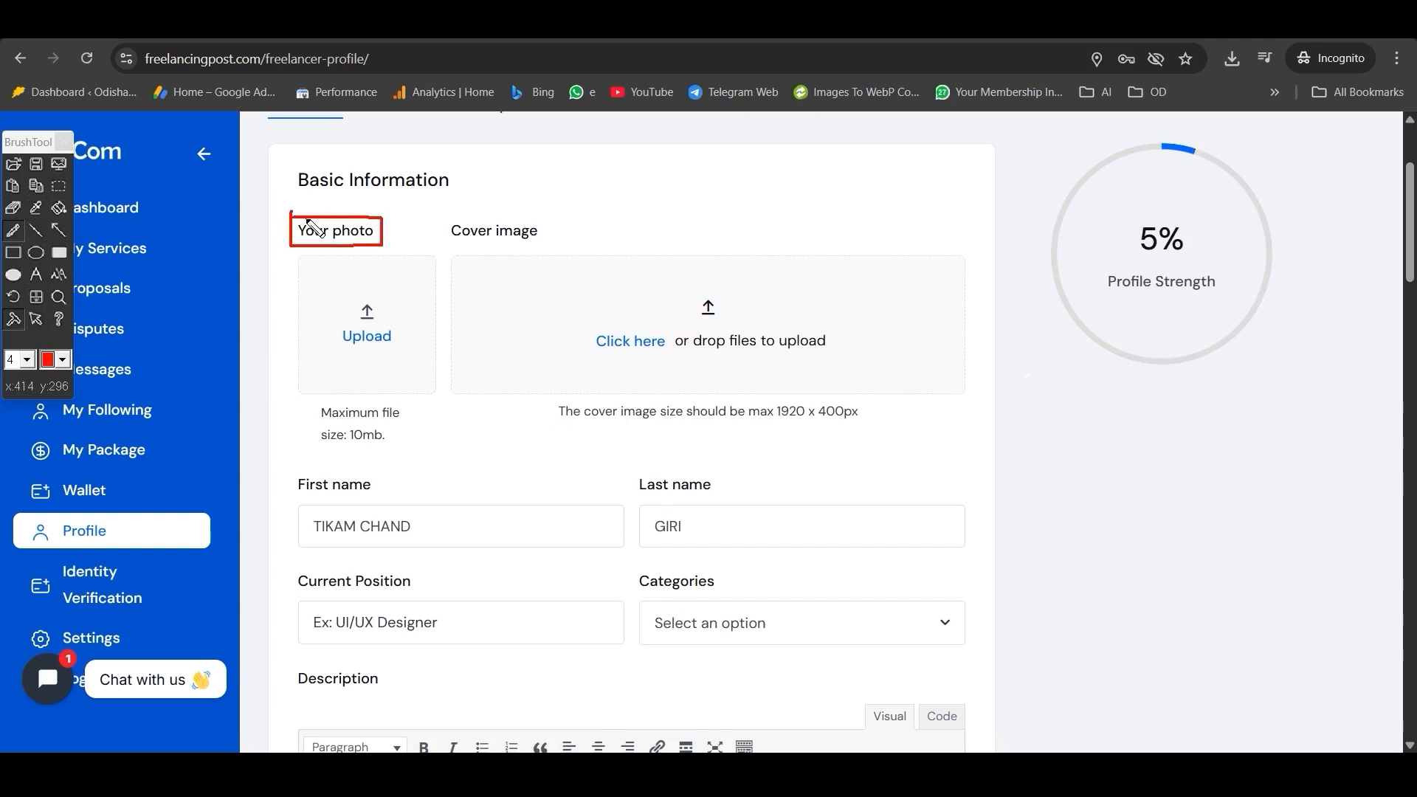
pyautogui.press('Escape')
# Step: Upload the DP image from the desktop's New folder as the profile photo
pyautogui.scroll(1, 352, 316)
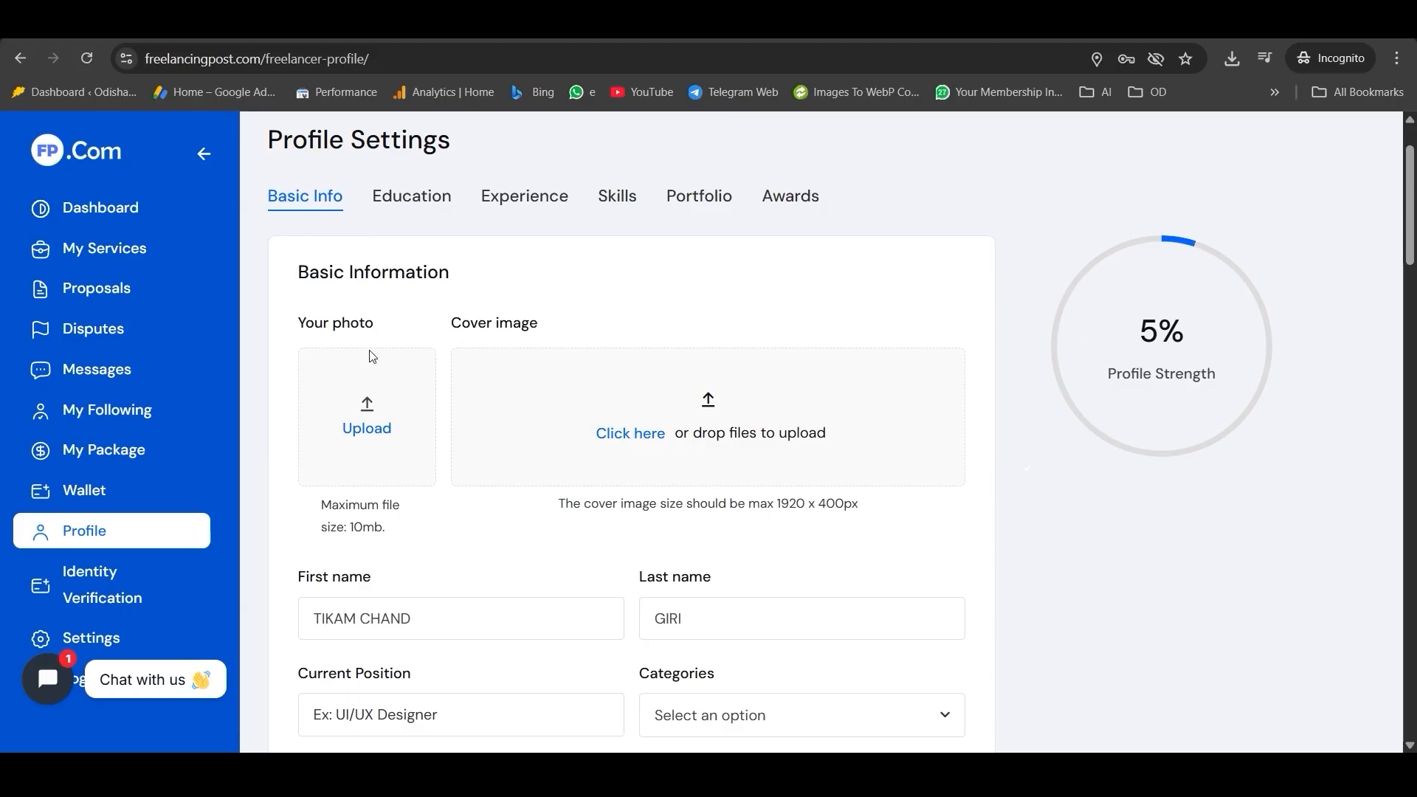
pyautogui.click(369, 429)
pyautogui.scroll(-5, 863, 325)
pyautogui.scroll(5, 866, 332)
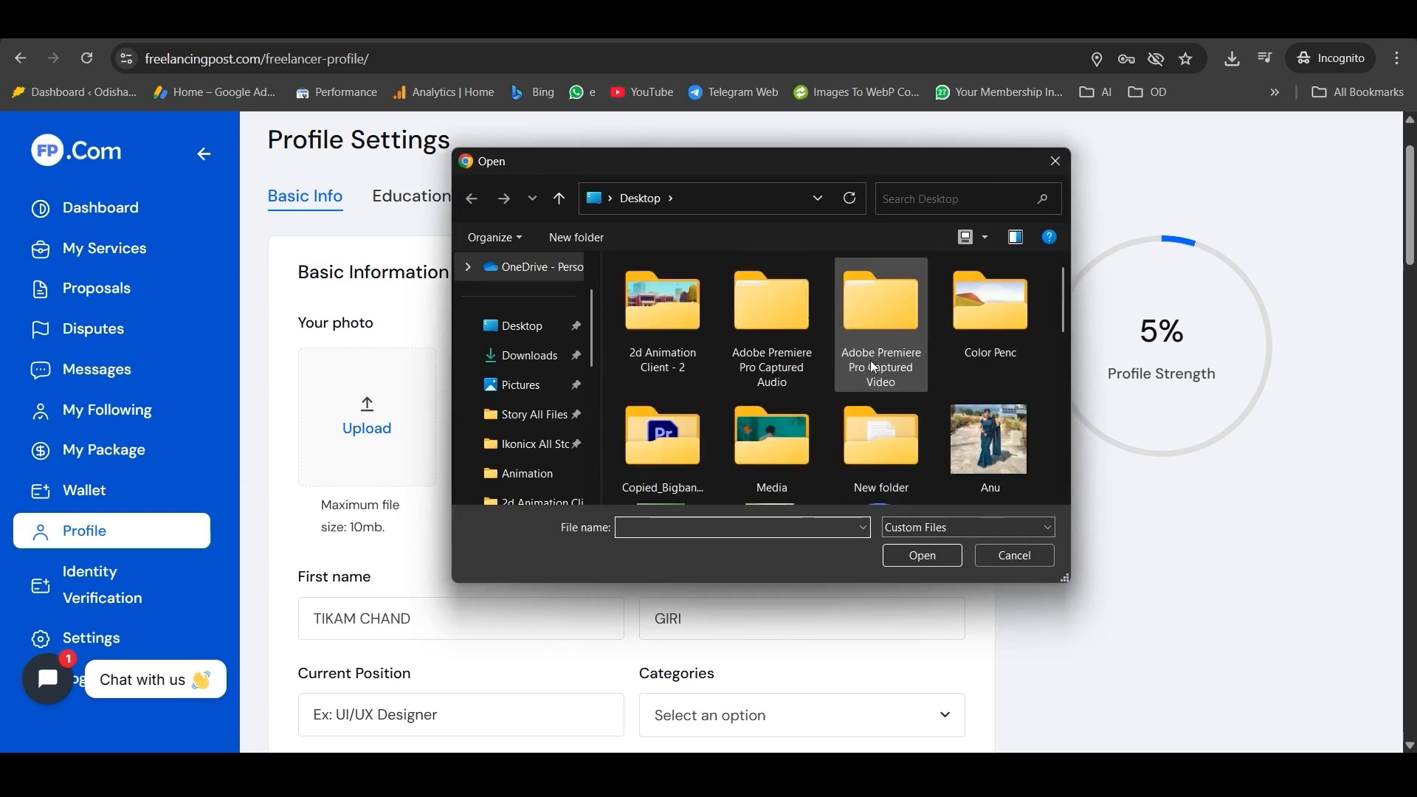
pyautogui.scroll(-1, 870, 360)
pyautogui.doubleClick(892, 356)
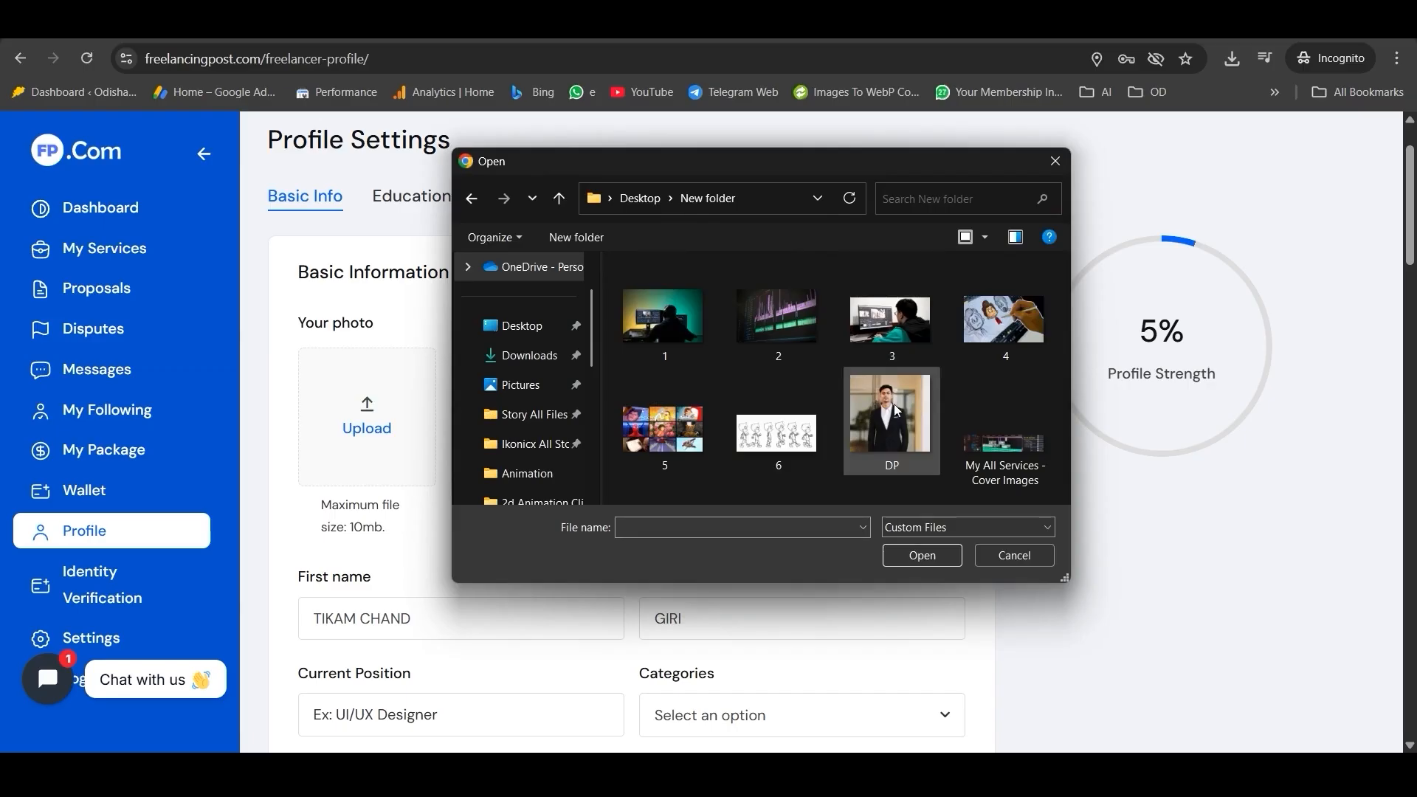
pyautogui.doubleClick(885, 400)
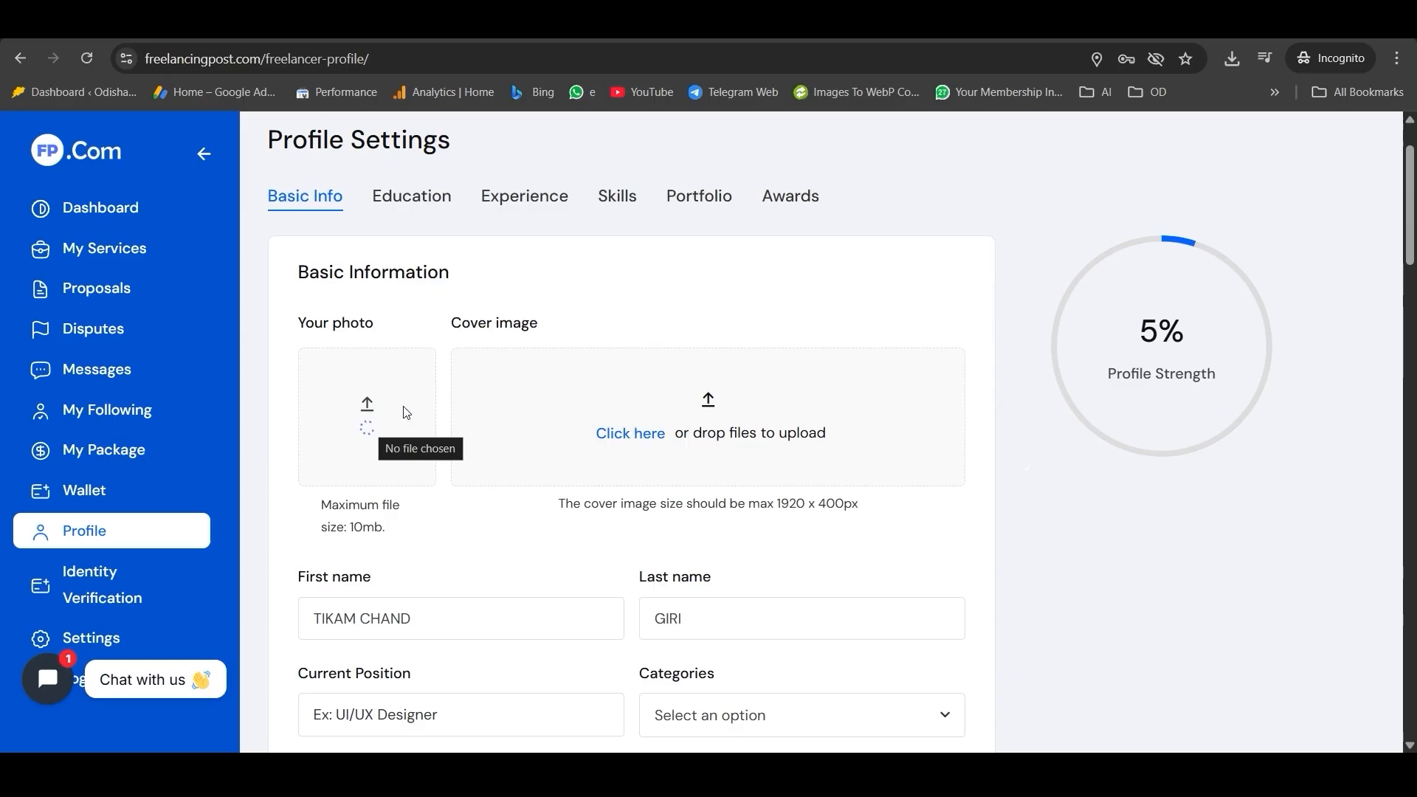
pyautogui.hotkey('ctrl', 'alt', 'd')
pyautogui.moveTo(454, 334)
pyautogui.mouseDown()
pyautogui.moveTo(553, 334)
pyautogui.moveTo(464, 314)
pyautogui.moveTo(454, 336)
pyautogui.mouseUp()
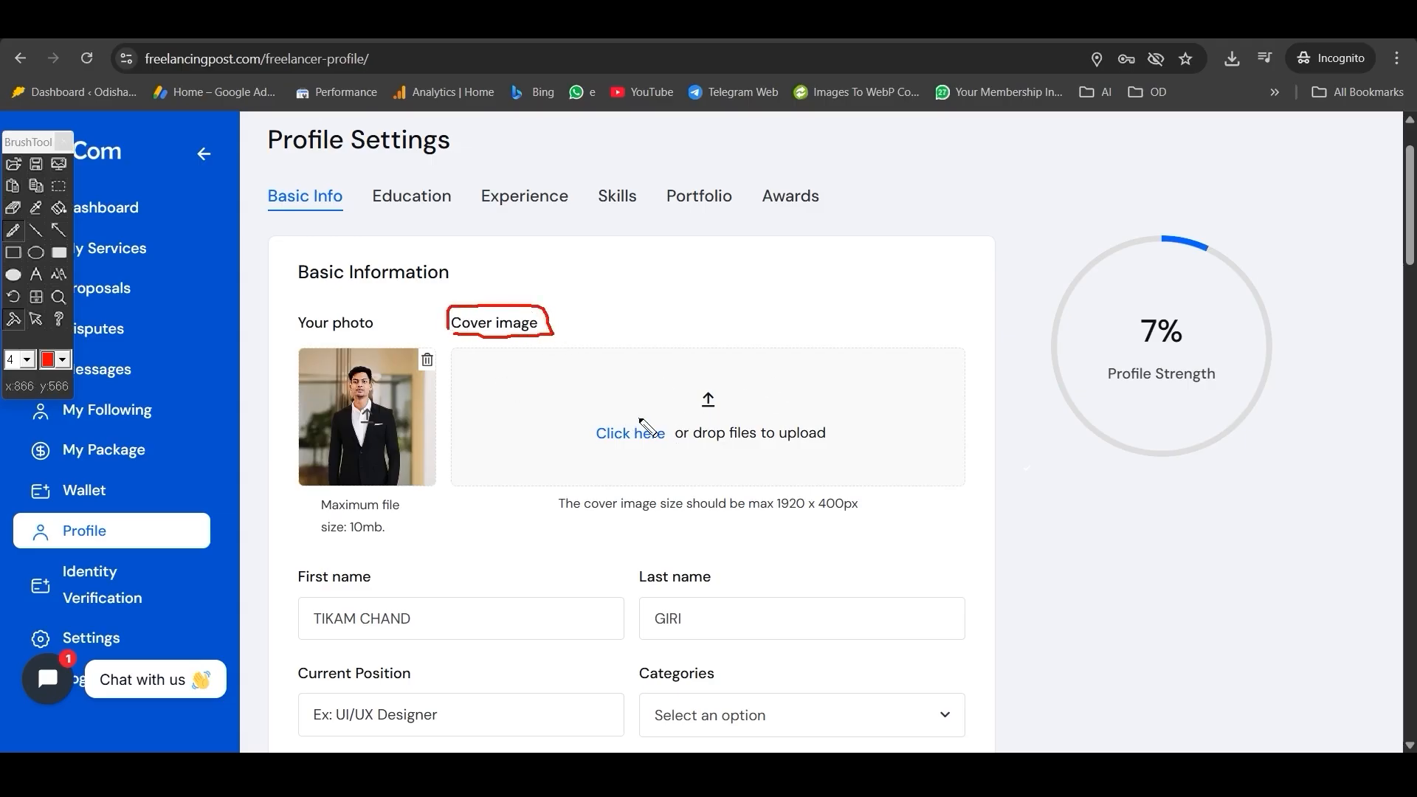
pyautogui.press('Escape')
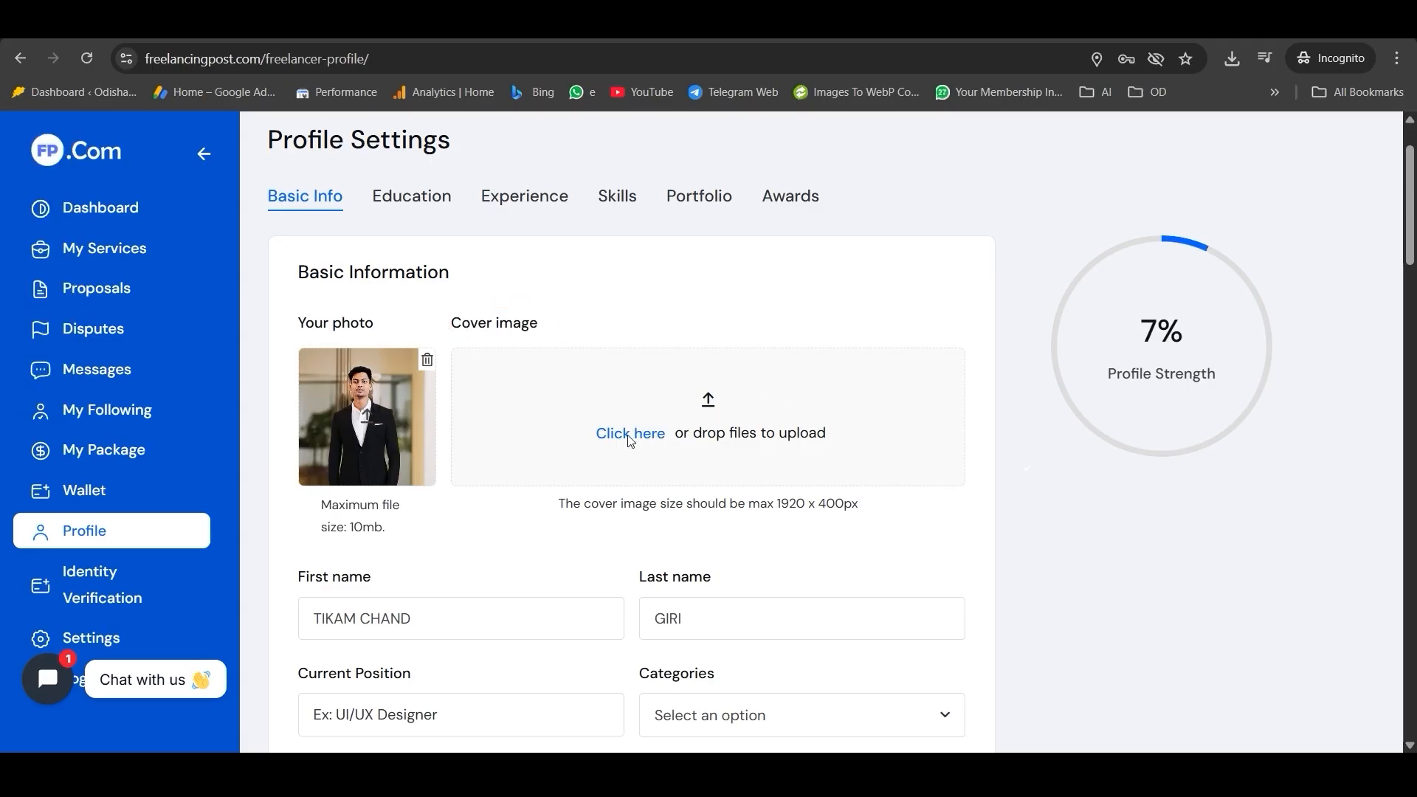
pyautogui.hotkey('ctrl', 'F3')
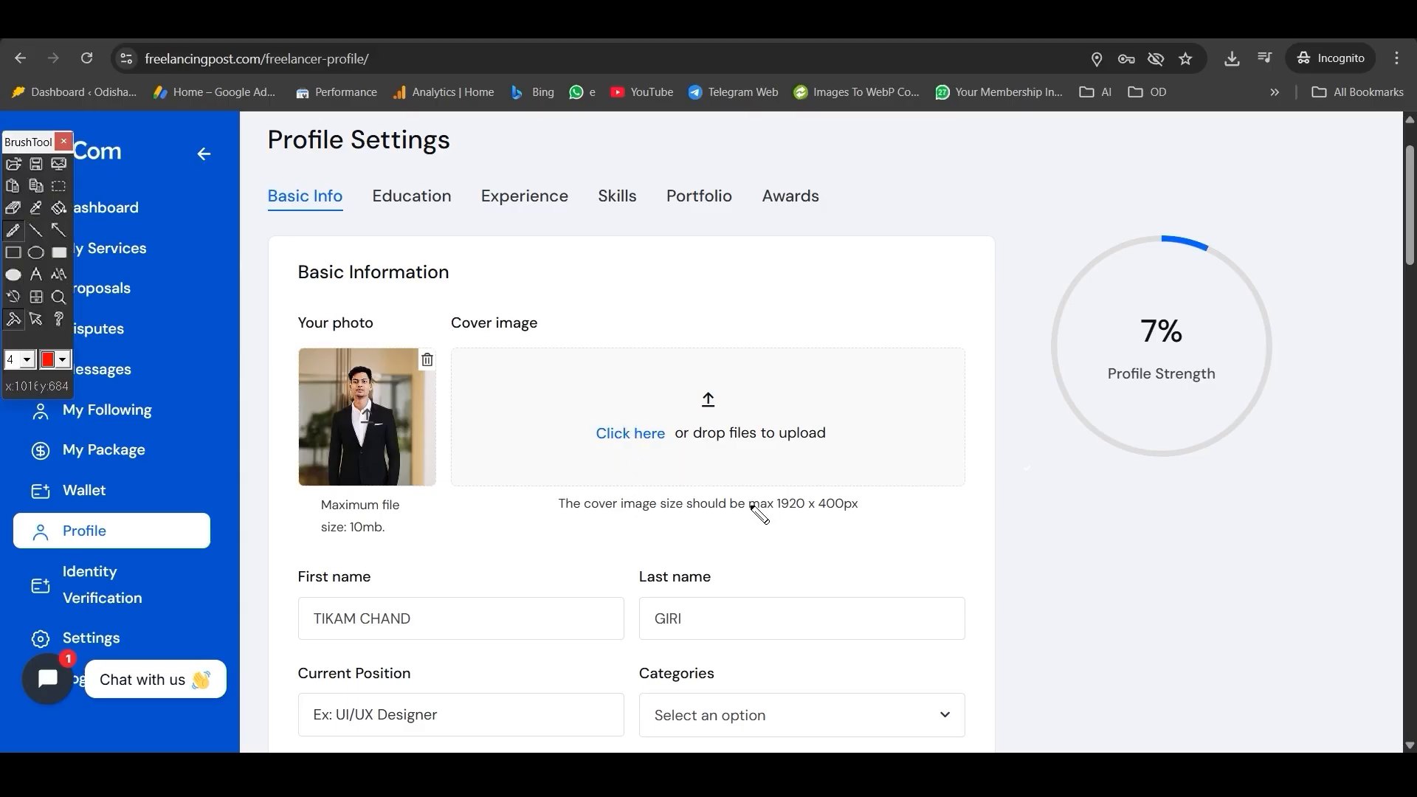
pyautogui.moveTo(375, 324)
pyautogui.mouseDown()
pyautogui.moveTo(386, 332)
pyautogui.moveTo(401, 316)
pyautogui.mouseUp()
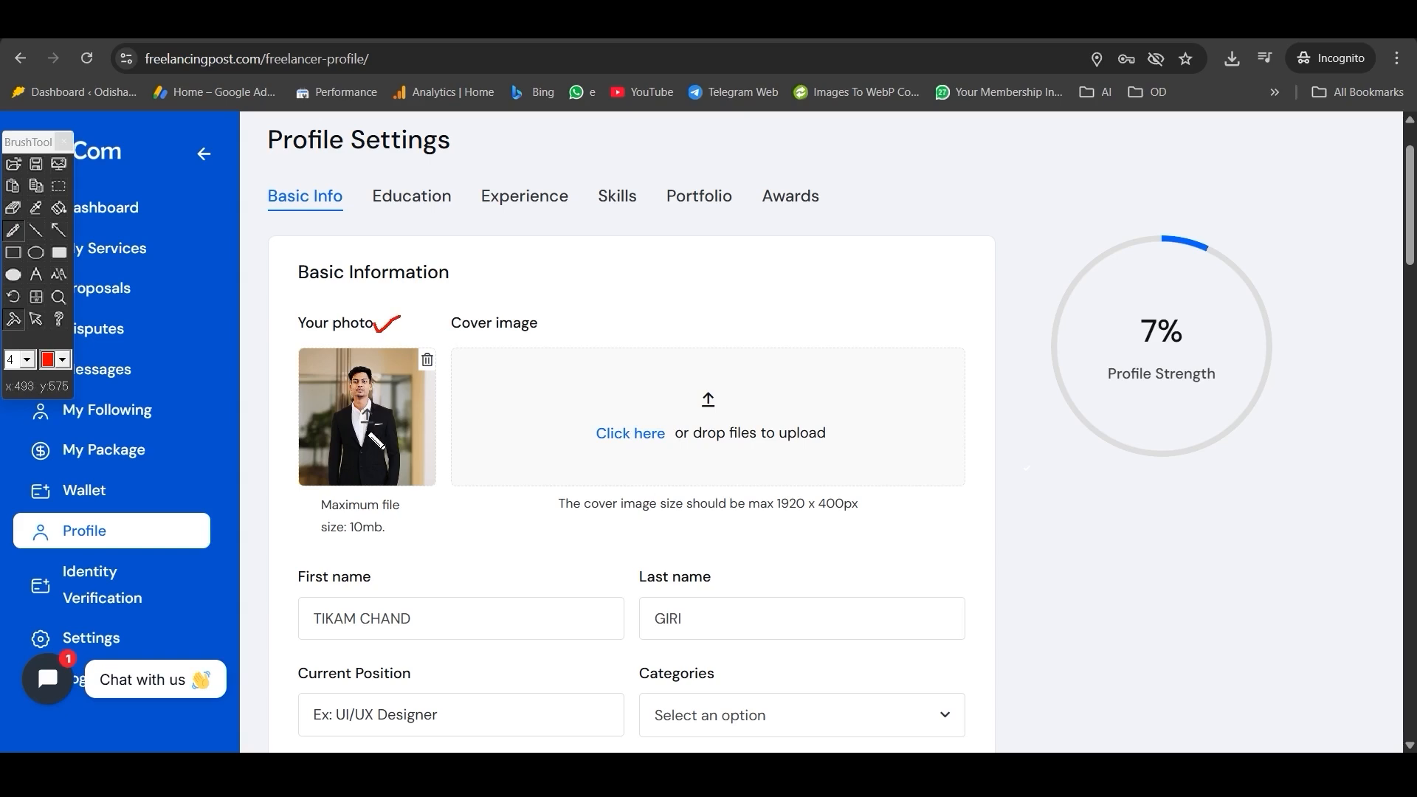
pyautogui.moveTo(350, 544)
pyautogui.mouseDown()
pyautogui.moveTo(392, 543)
pyautogui.moveTo(392, 526)
pyautogui.moveTo(346, 525)
pyautogui.moveTo(350, 541)
pyautogui.mouseUp()
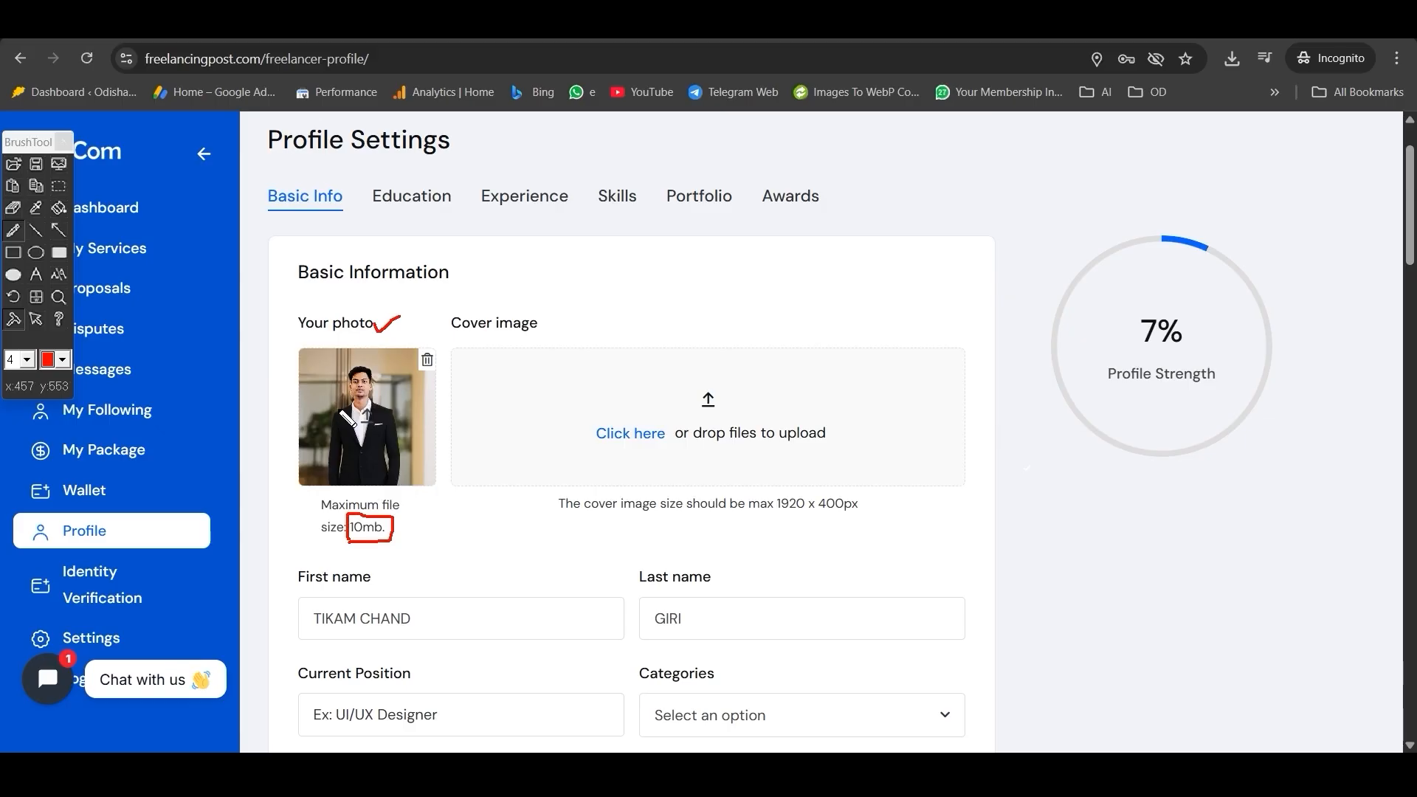
pyautogui.moveTo(545, 318)
pyautogui.mouseDown()
pyautogui.moveTo(555, 340)
pyautogui.moveTo(608, 318)
pyautogui.mouseUp()
pyautogui.moveTo(597, 519); pyautogui.dragTo(679, 519)
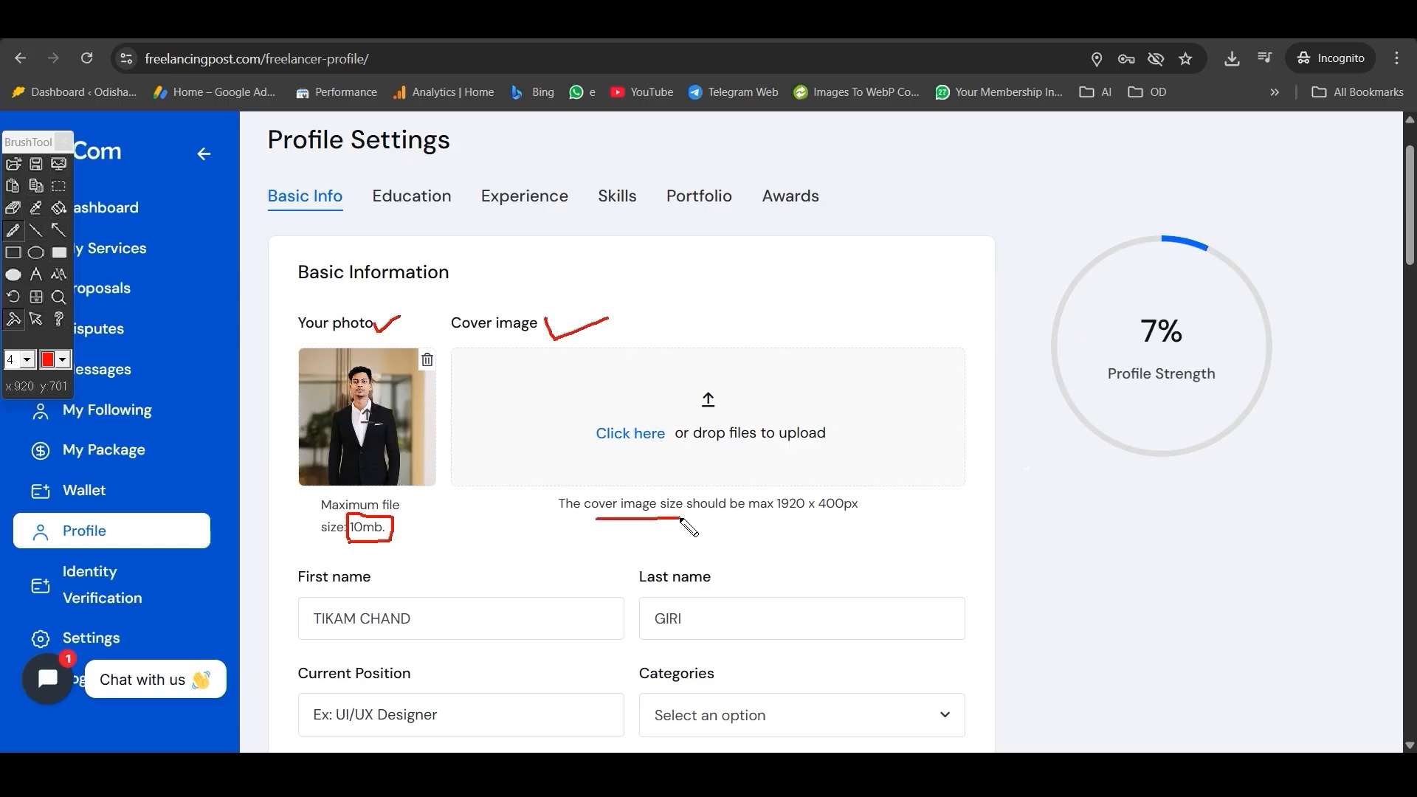
pyautogui.moveTo(774, 517); pyautogui.dragTo(856, 518)
pyautogui.moveTo(865, 508); pyautogui.dragTo(908, 503)
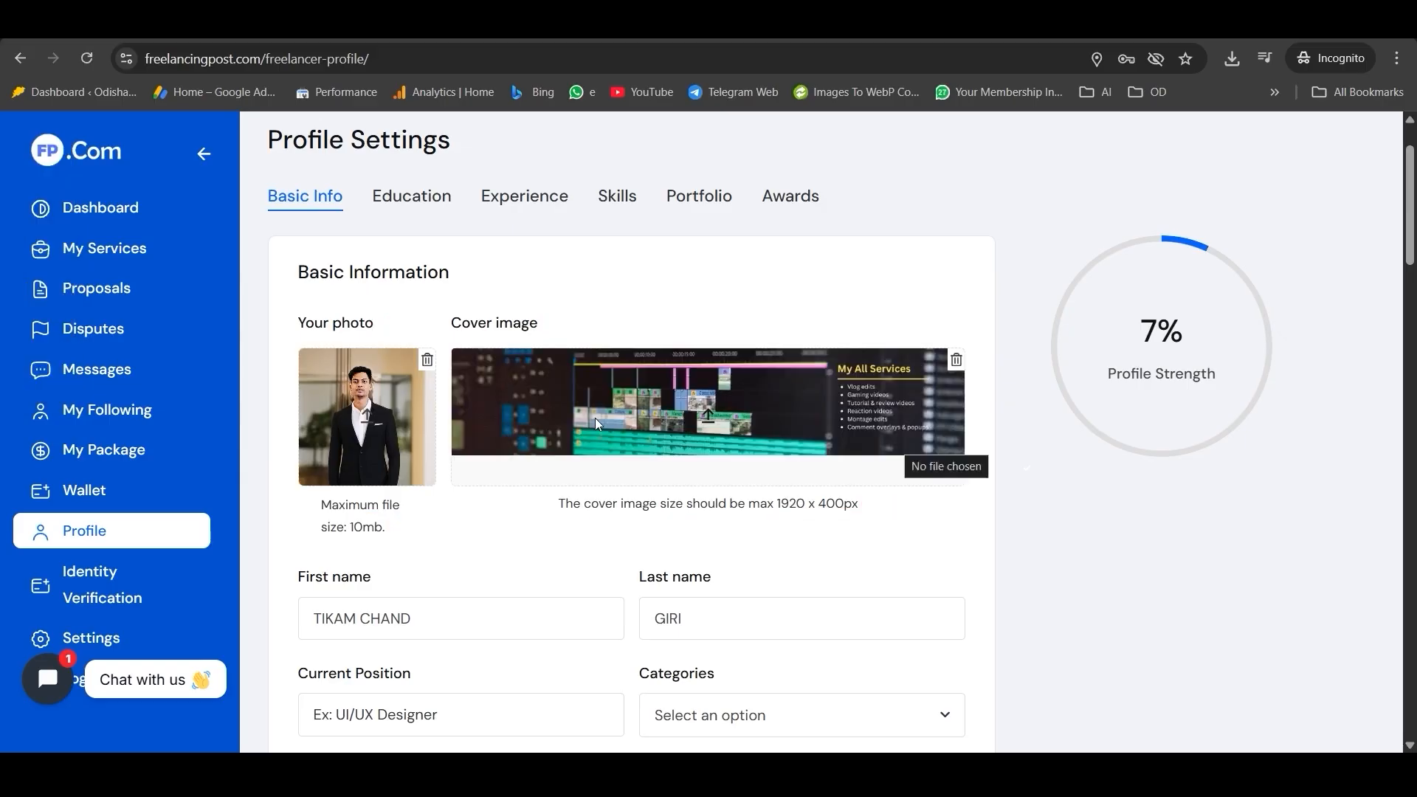
pyautogui.scroll(-1, 595, 420)
pyautogui.scroll(-1, 480, 426)
pyautogui.scroll(-1, 481, 432)
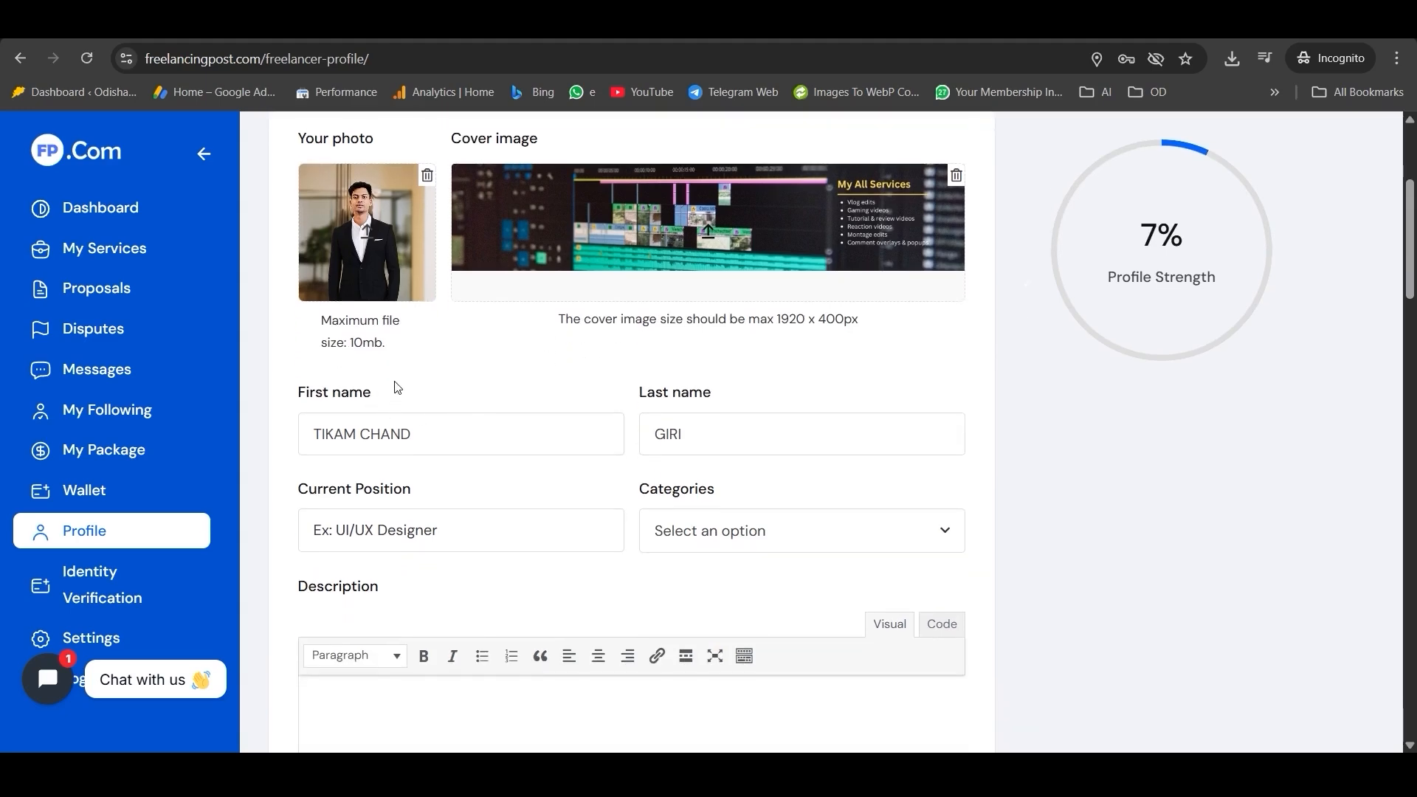
pyautogui.hotkey('ctrl', 'alt', 'b')
pyautogui.moveTo(381, 391); pyautogui.dragTo(427, 382)
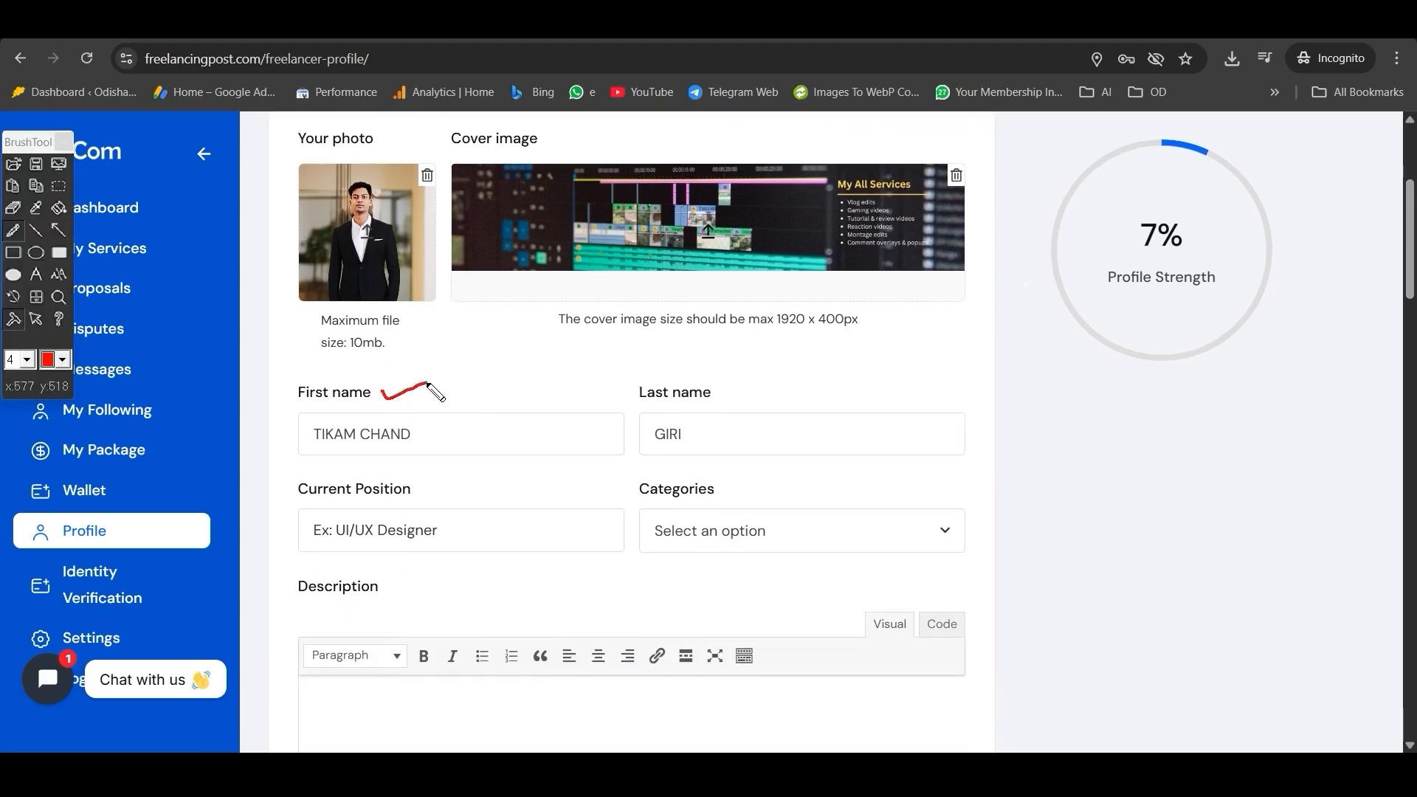
pyautogui.moveTo(715, 400); pyautogui.dragTo(771, 379)
pyautogui.moveTo(411, 423)
pyautogui.mouseDown()
pyautogui.moveTo(424, 436)
pyautogui.moveTo(461, 420)
pyautogui.mouseUp()
pyautogui.moveTo(702, 423); pyautogui.dragTo(747, 419)
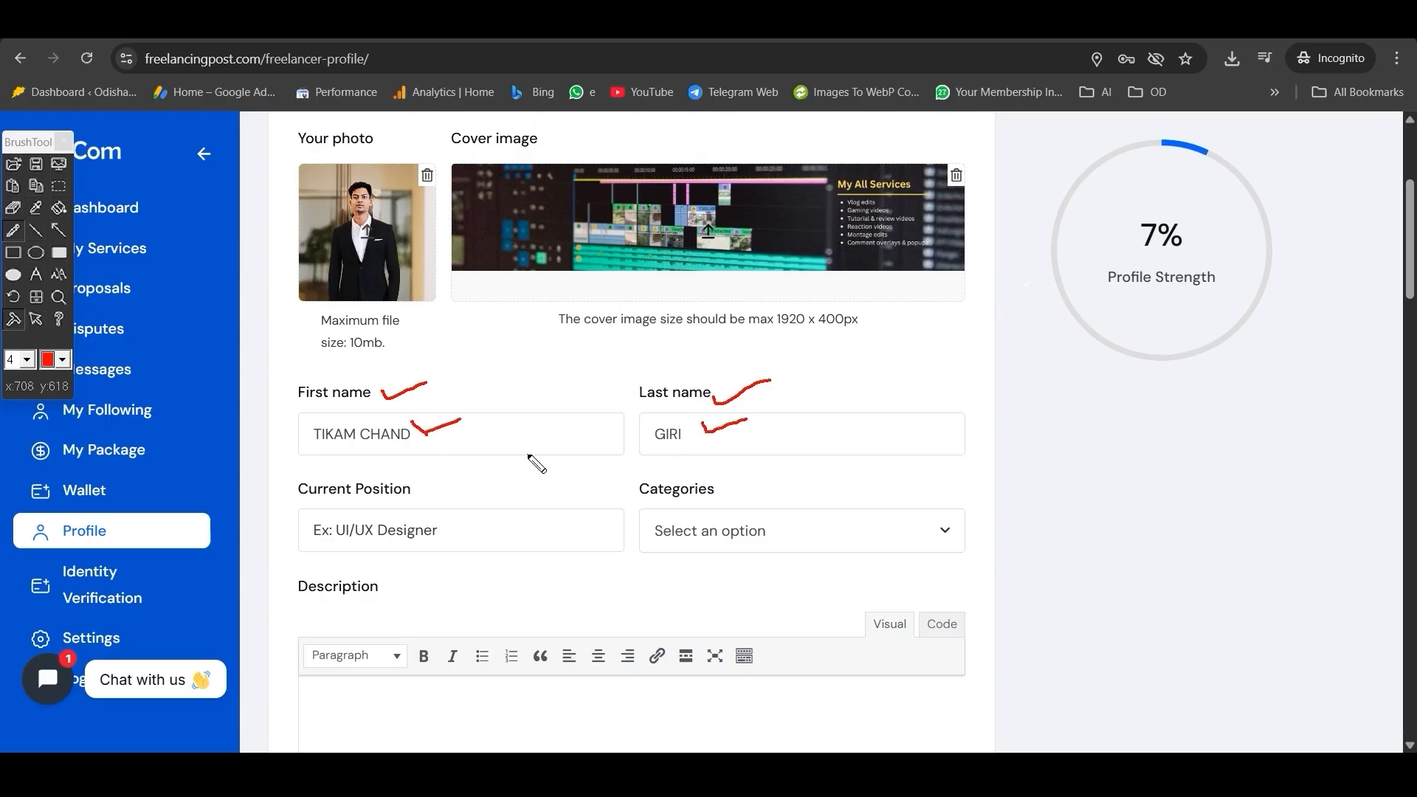
pyautogui.press('Escape')
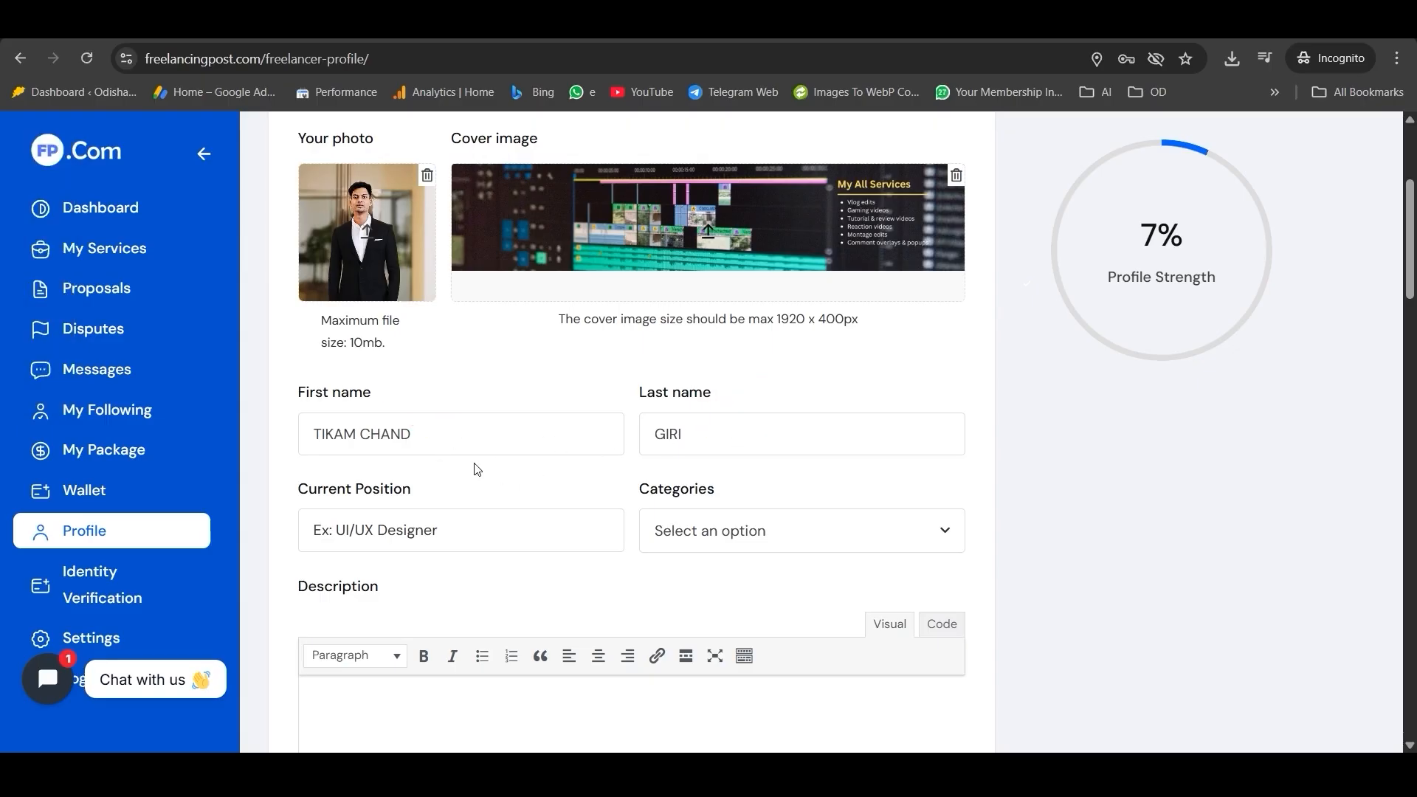
pyautogui.scroll(-4, 440, 455)
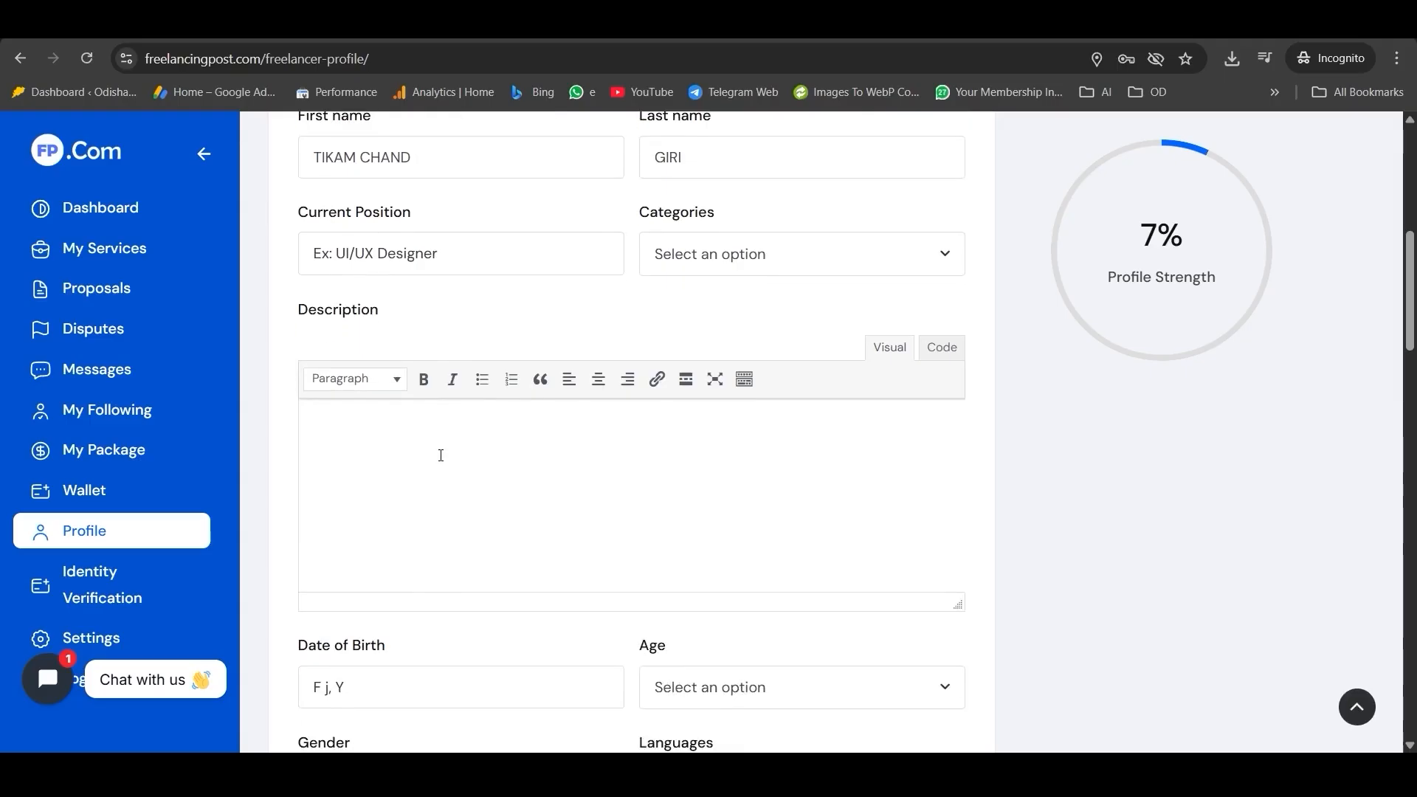
pyautogui.hotkey('ctrl', '2')
pyautogui.moveTo(419, 216); pyautogui.dragTo(463, 202)
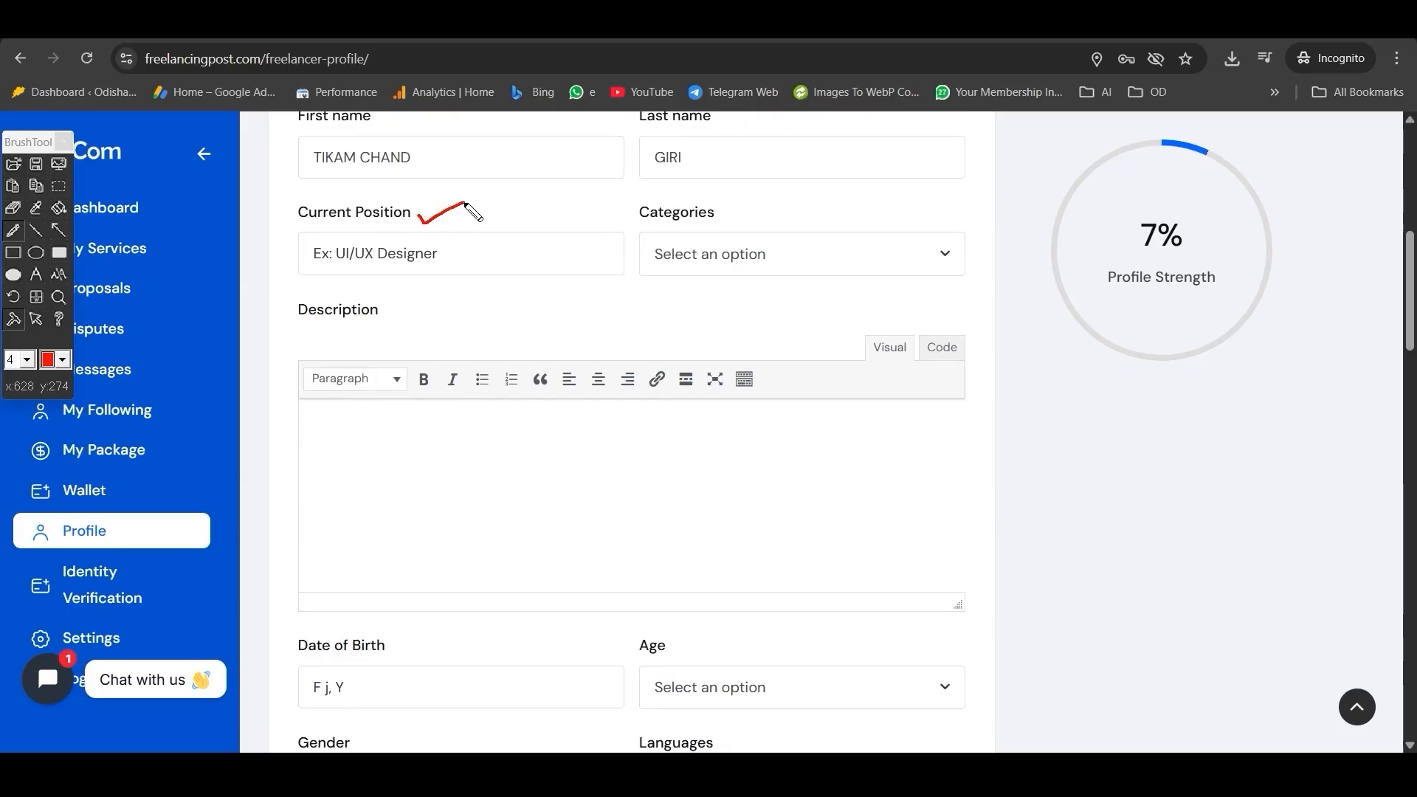
pyautogui.press('Escape')
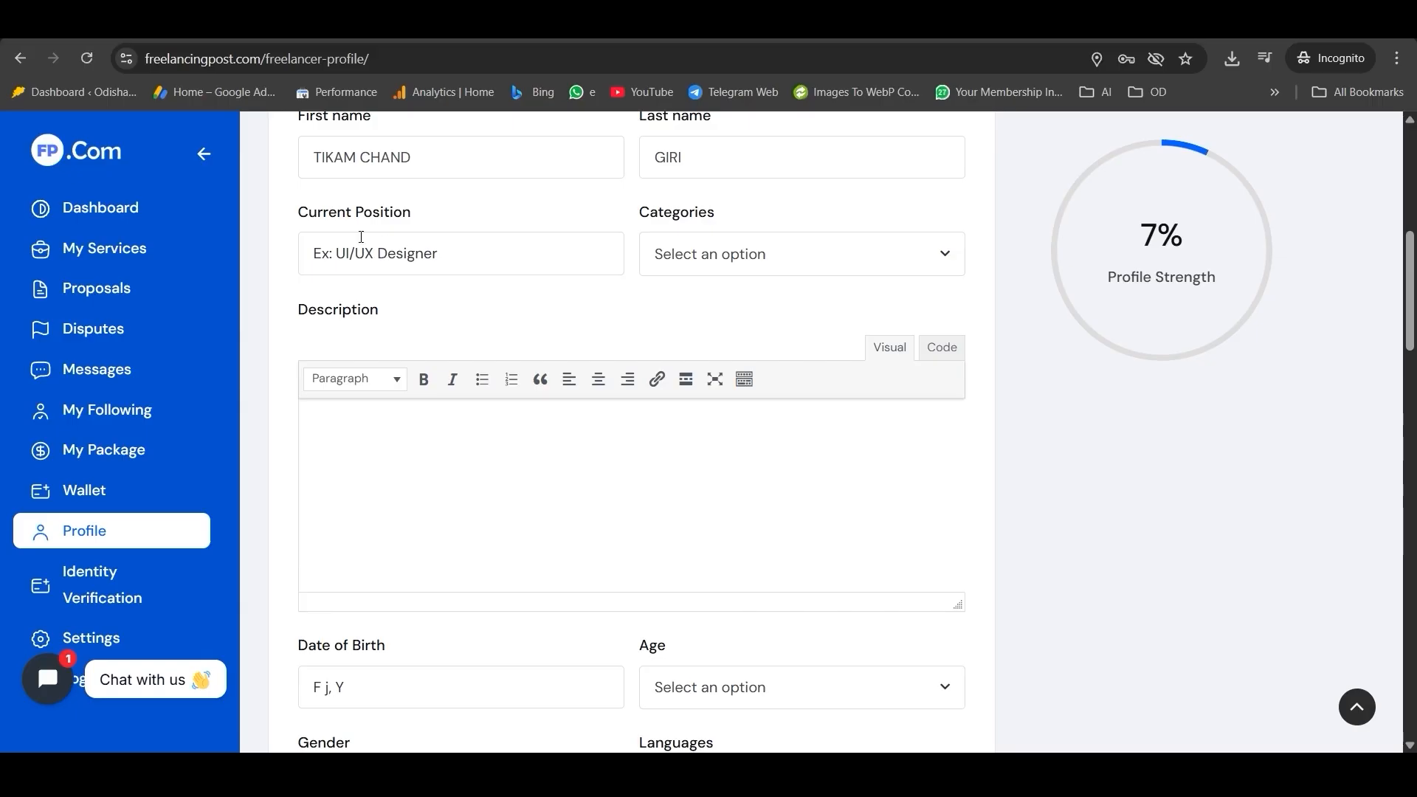
# Step: Enter Video Editing as the current position and select Video Editing as the profile category
pyautogui.click(355, 252)
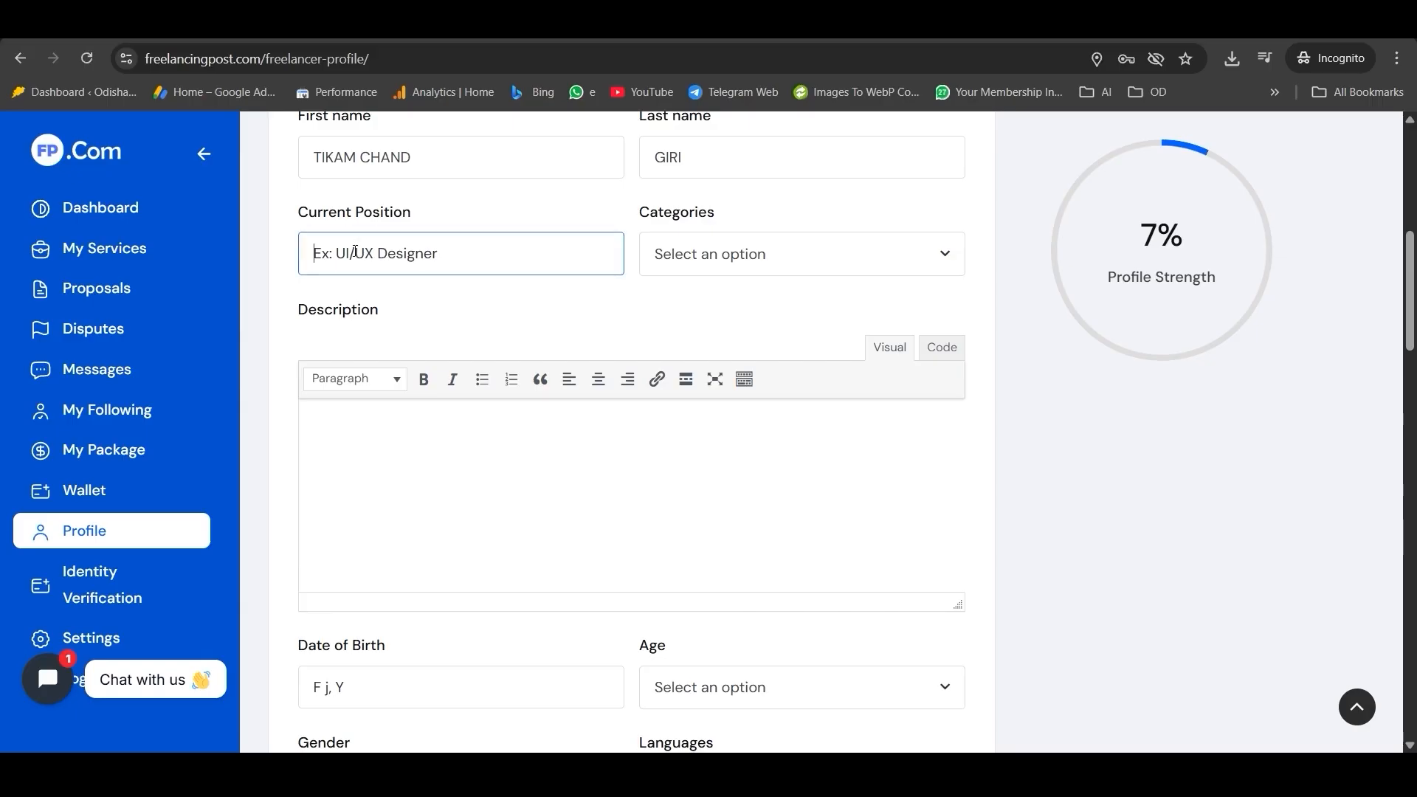
pyautogui.write('Video Editing')
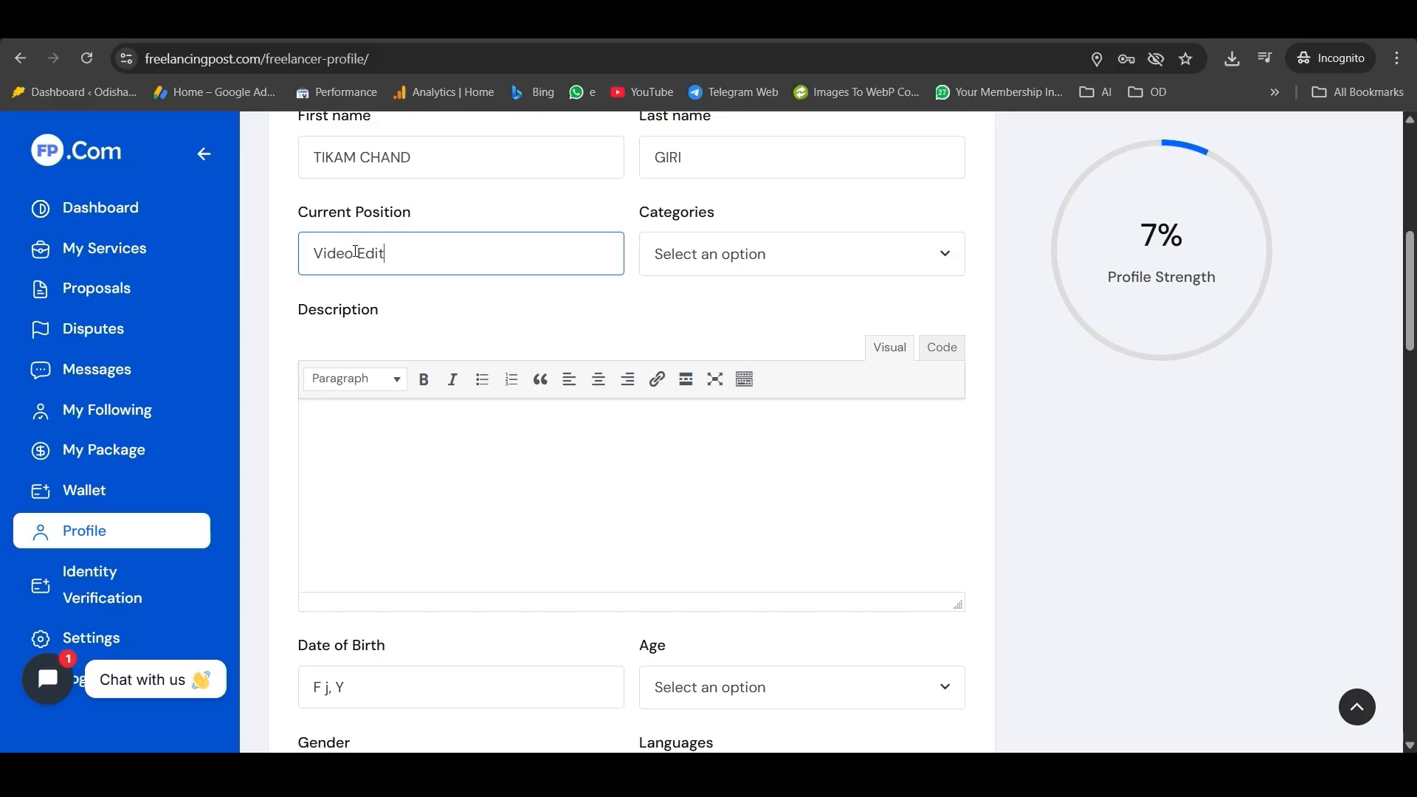
pyautogui.moveTo(406, 255); pyautogui.dragTo(292, 256)
pyautogui.hotkey('ctrl', 'c')
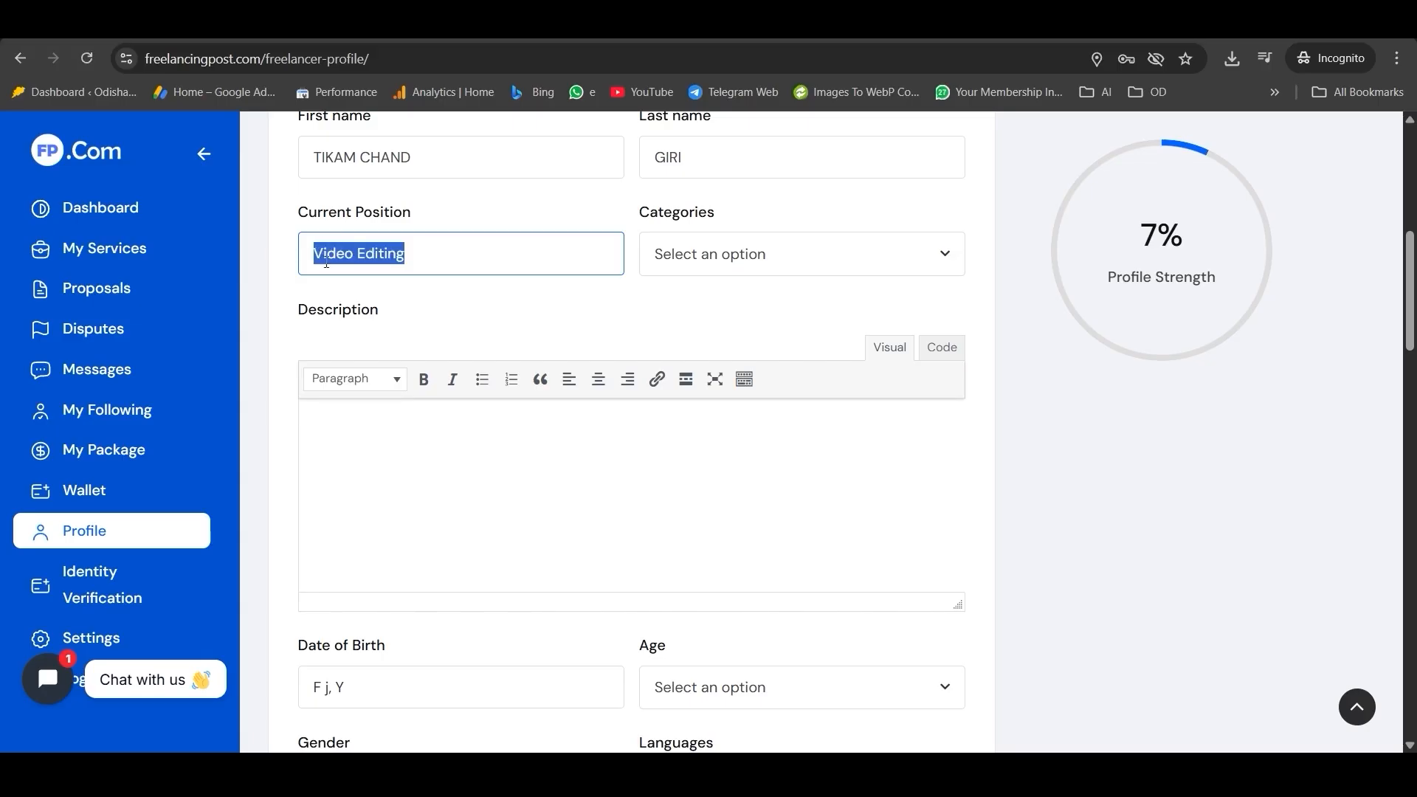
pyautogui.click(713, 260)
pyautogui.hotkey('ctrl', 'v')
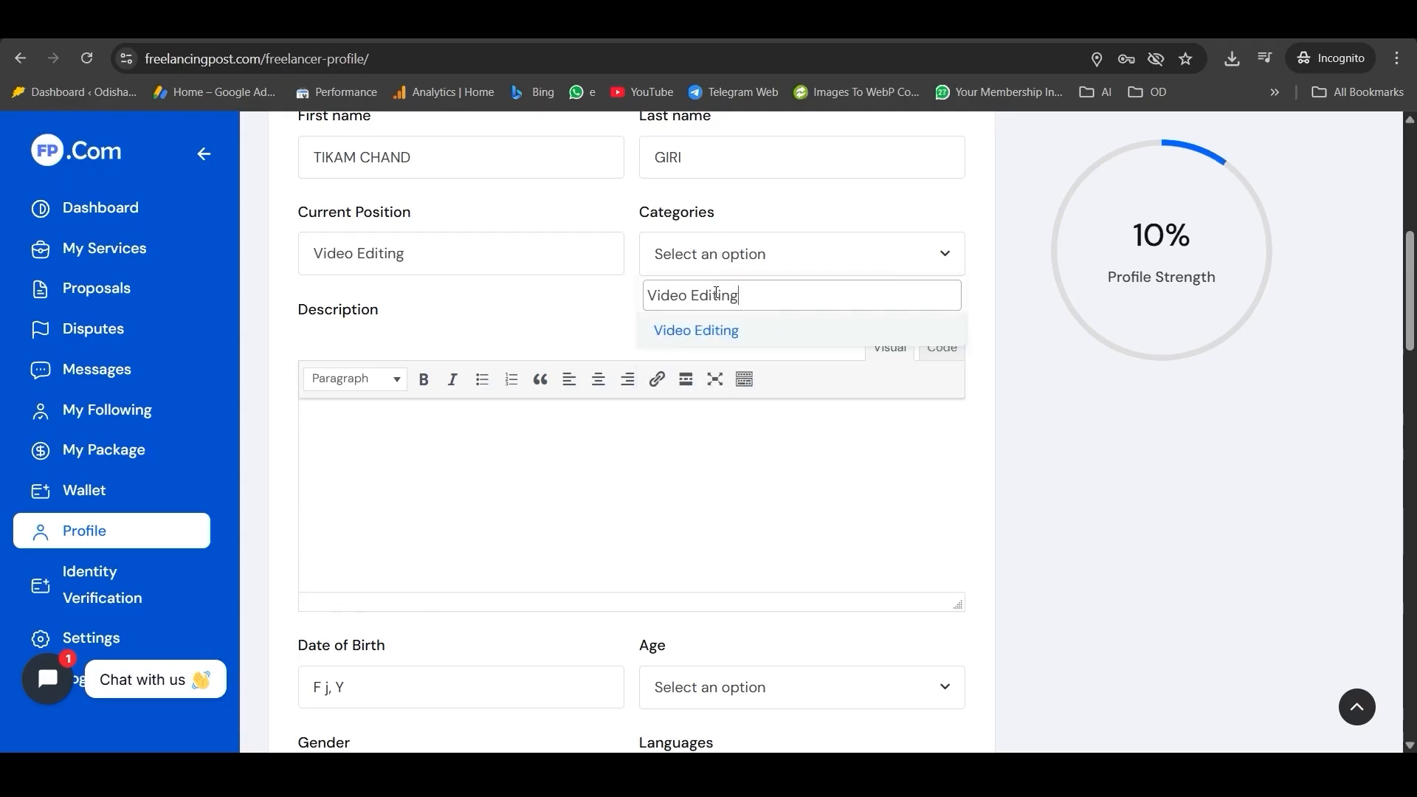
pyautogui.click(709, 333)
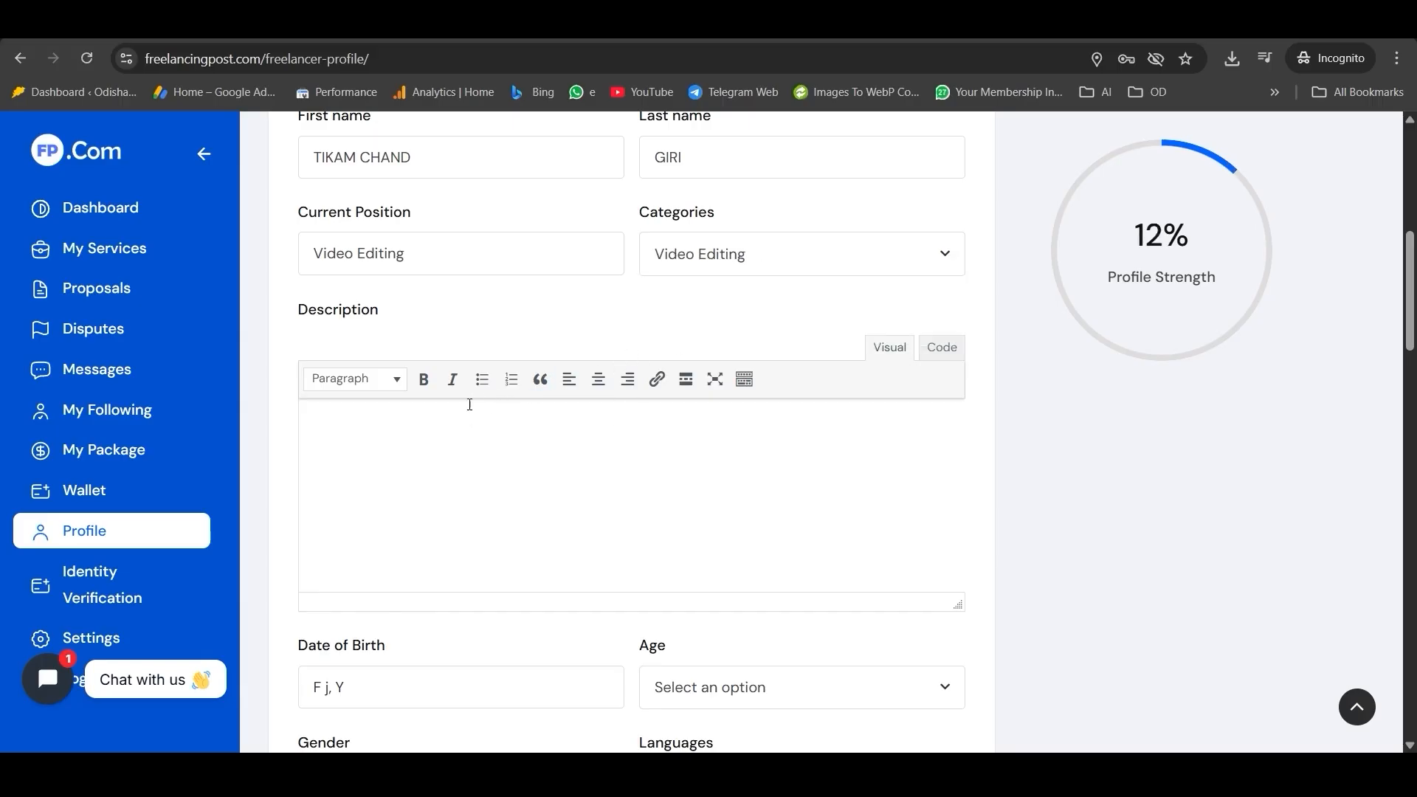
# Step: Place the cursor in the empty profile description editor and make its text area taller
pyautogui.scroll(-1, 469, 434)
pyautogui.scroll(-1, 469, 433)
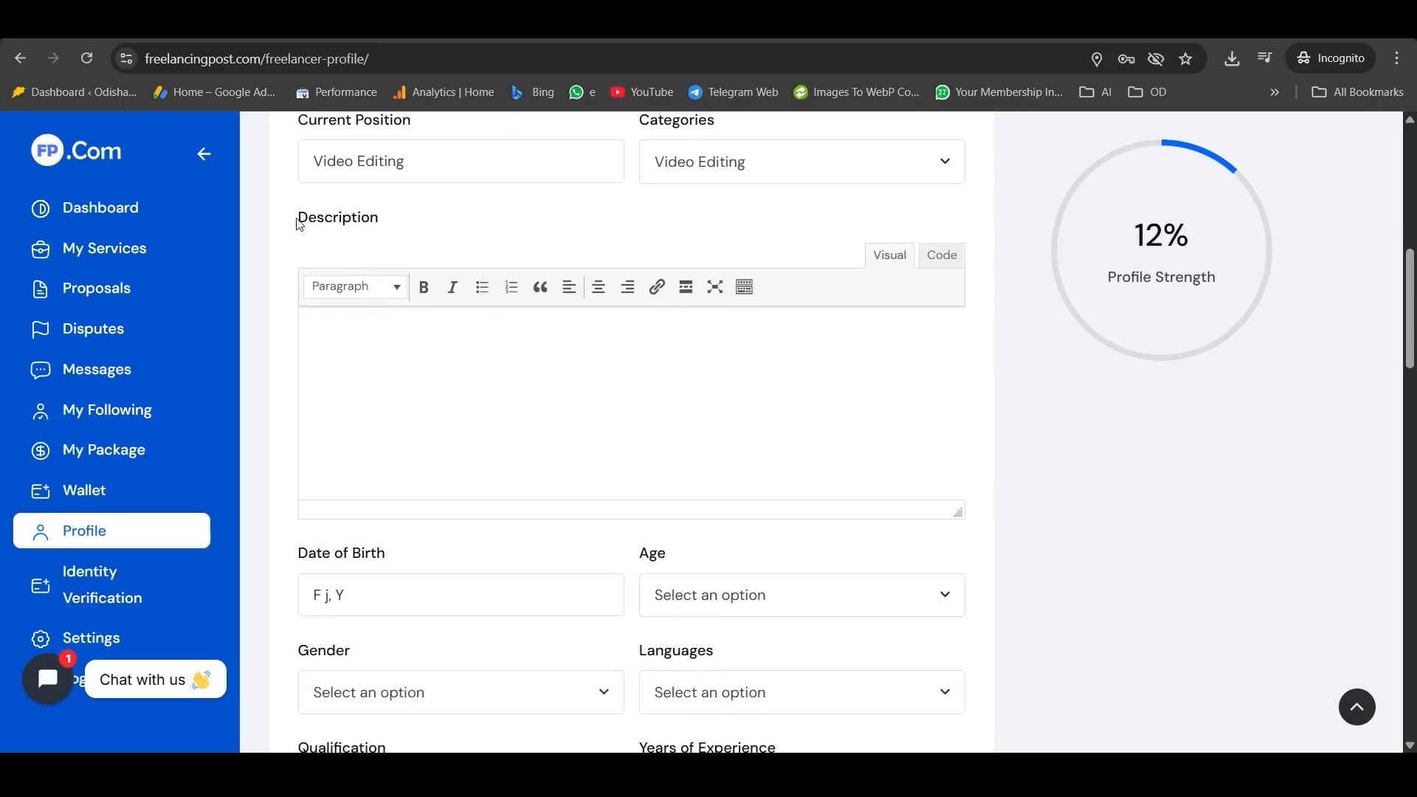
pyautogui.moveTo(299, 221); pyautogui.dragTo(378, 226)
pyautogui.click(380, 365)
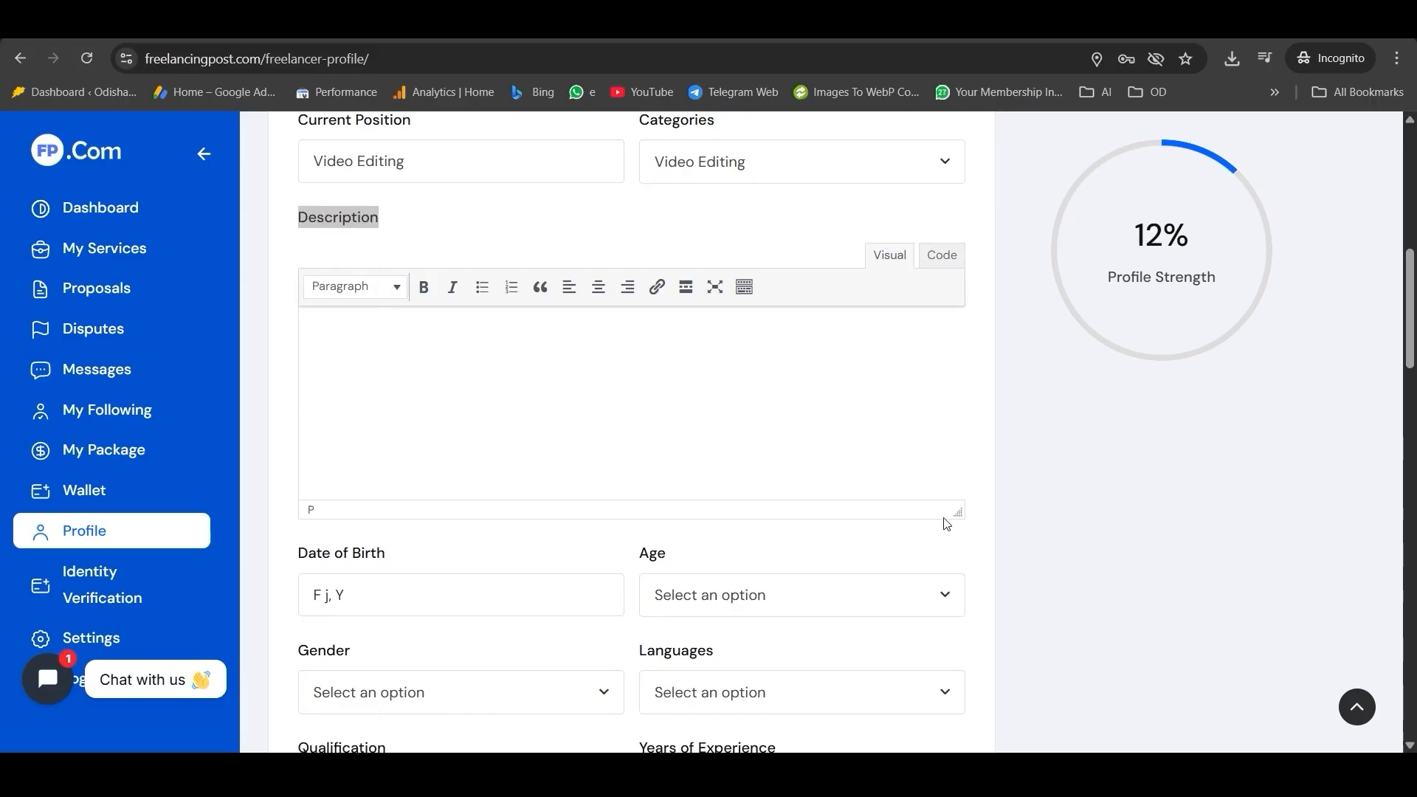
pyautogui.moveTo(954, 510); pyautogui.dragTo(956, 578)
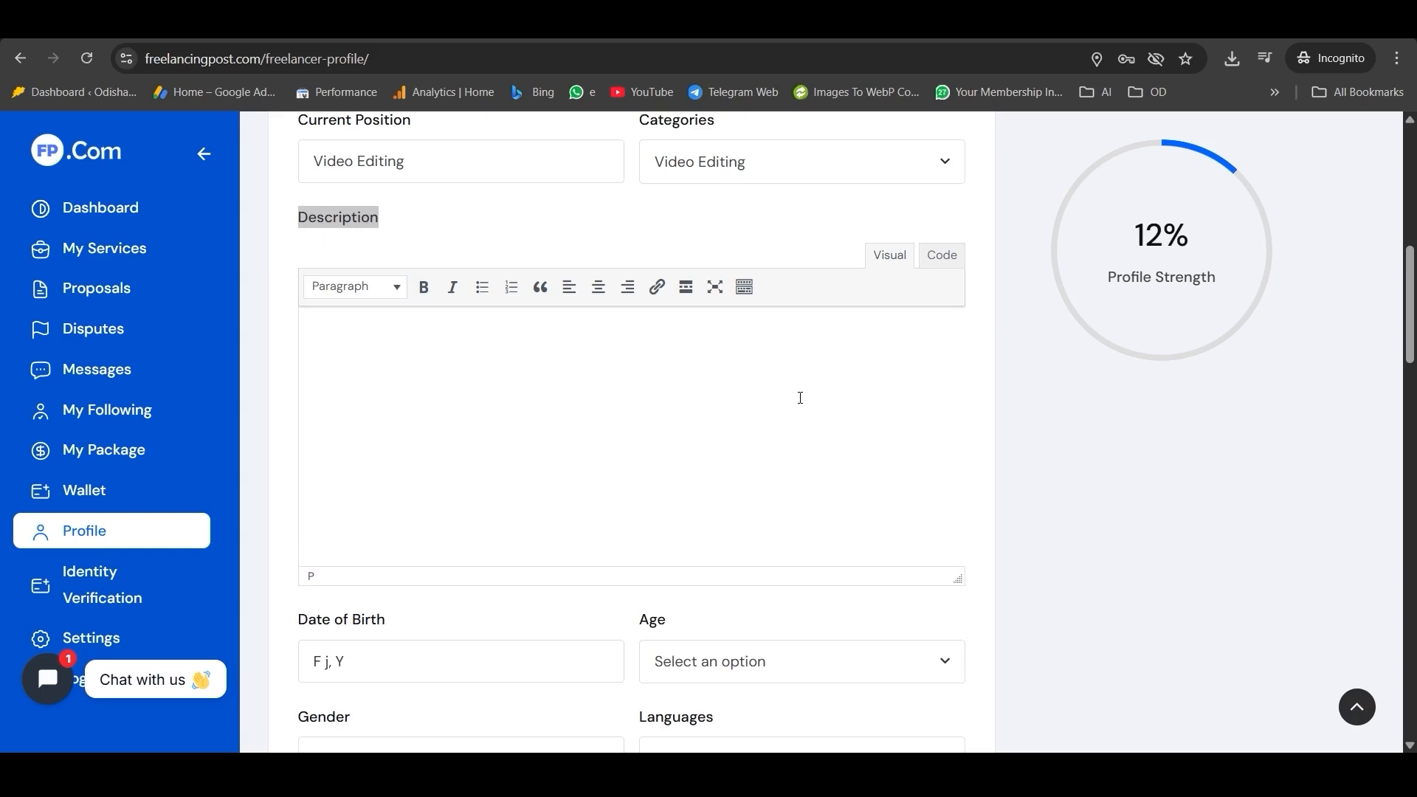
# Step: Switch to the Online Notepad page, close its ad, and copy the prepared description from the introduction through the Watch My Works link
pyautogui.click(295, 22)
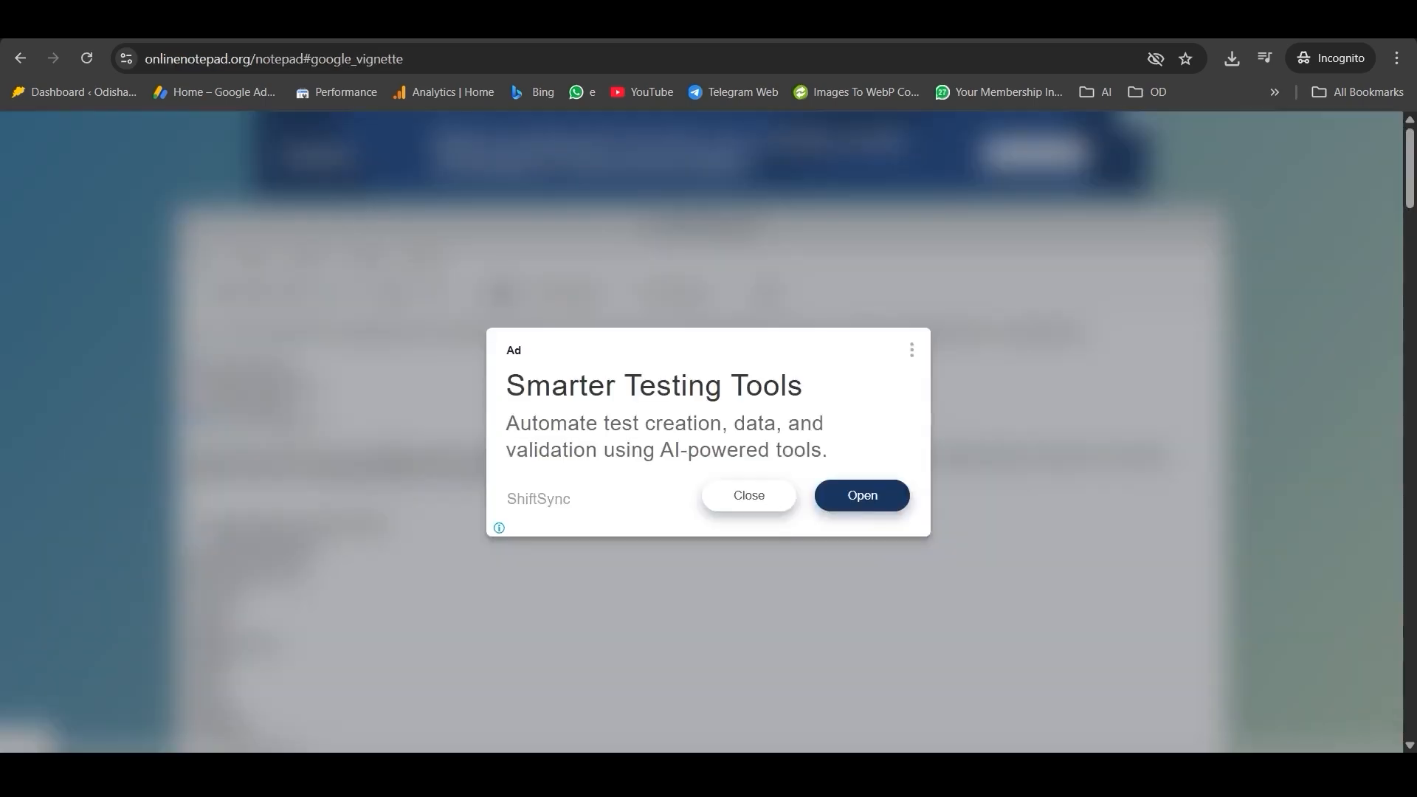
pyautogui.click(727, 502)
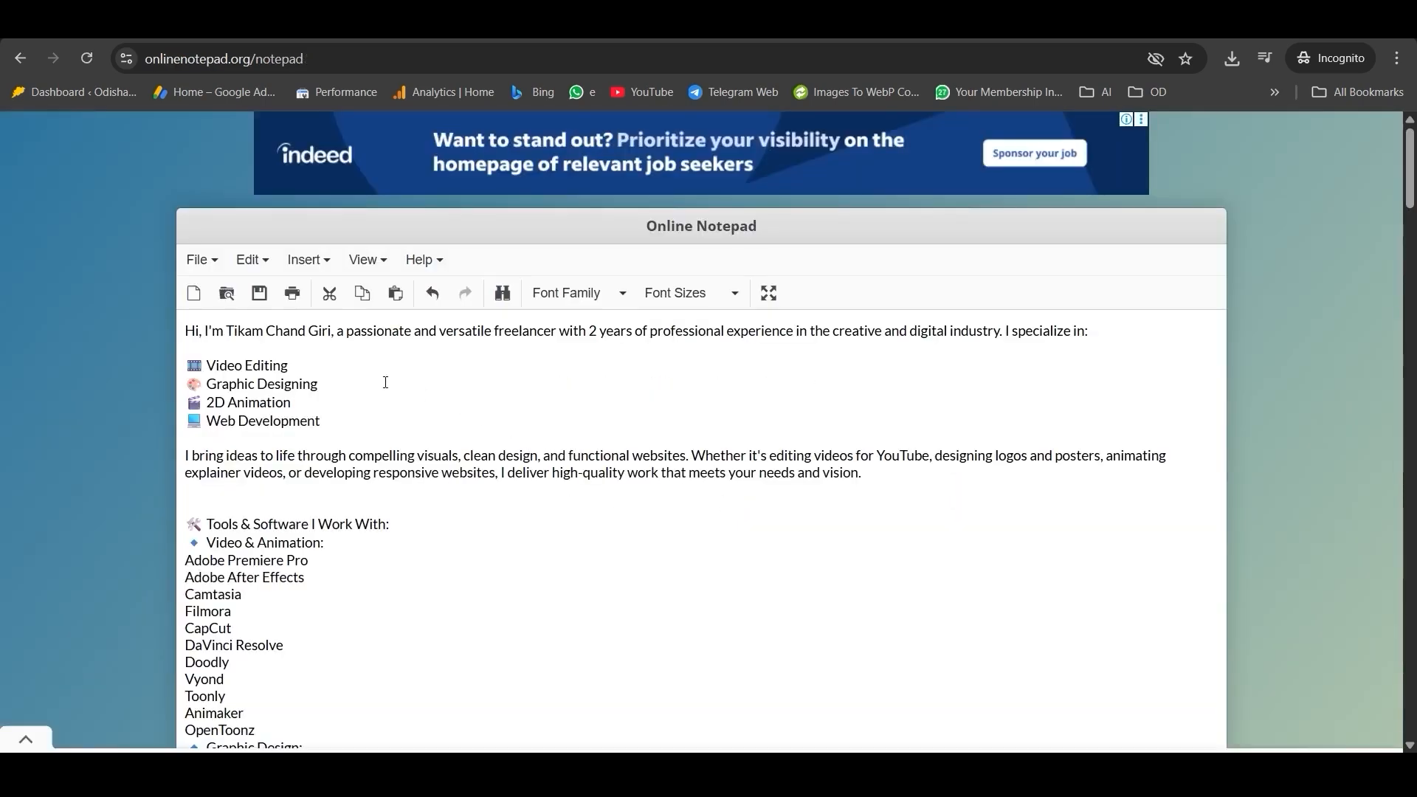
pyautogui.moveTo(187, 337); pyautogui.dragTo(325, 425)
pyautogui.scroll(-6, 223, 431)
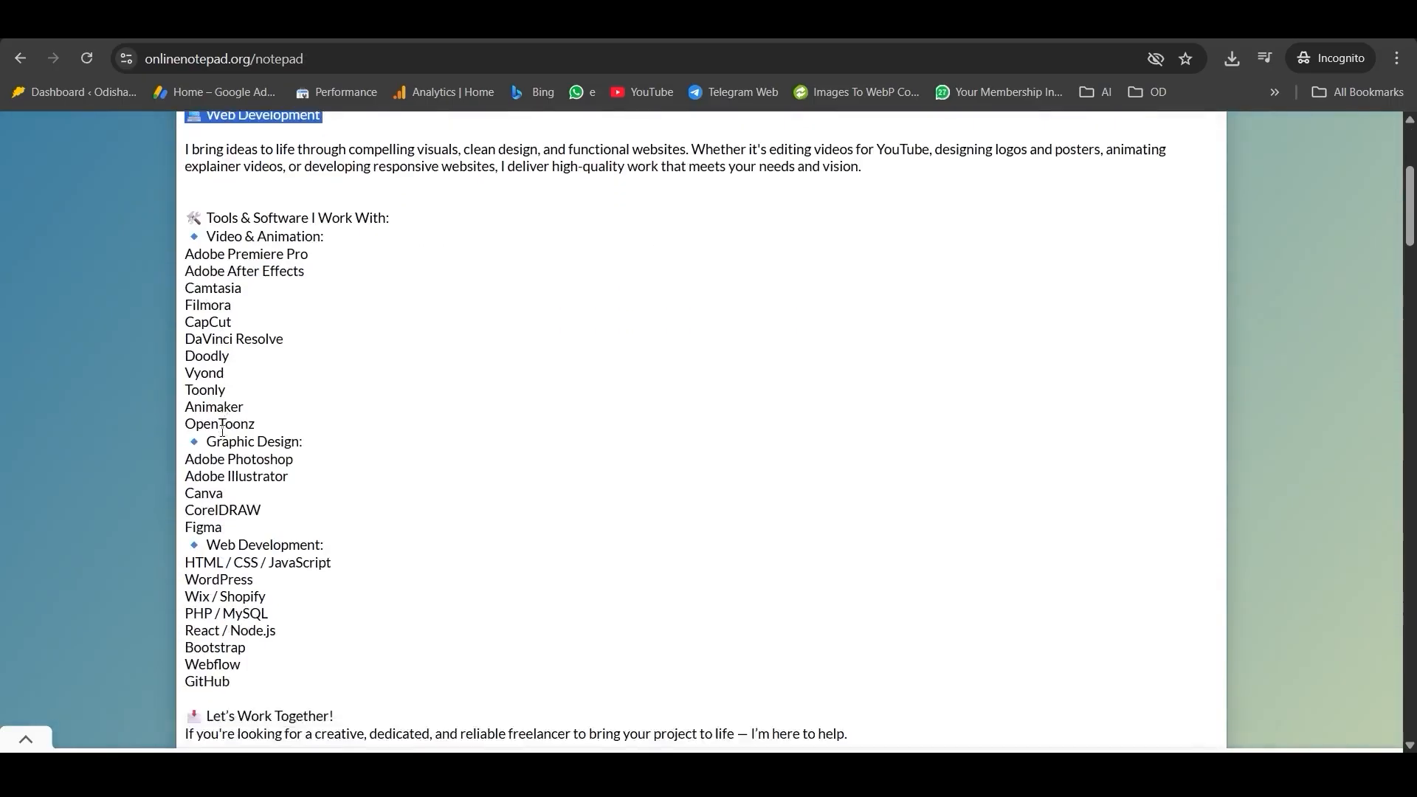
pyautogui.moveTo(223, 432); pyautogui.dragTo(519, 539)
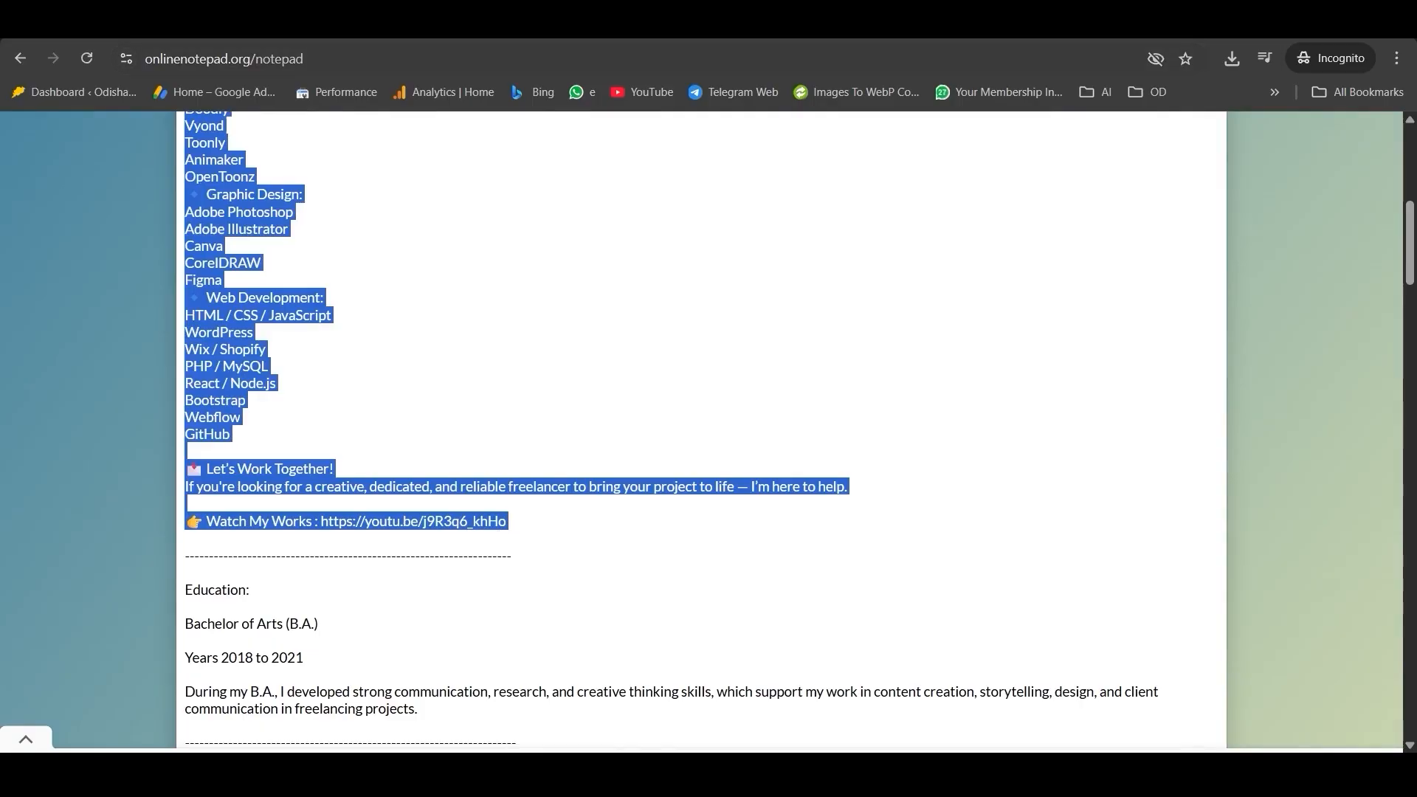
# Step: Paste the copied text into the freelancer profile's Description editor and make its text area taller
pyautogui.click(152, 23)
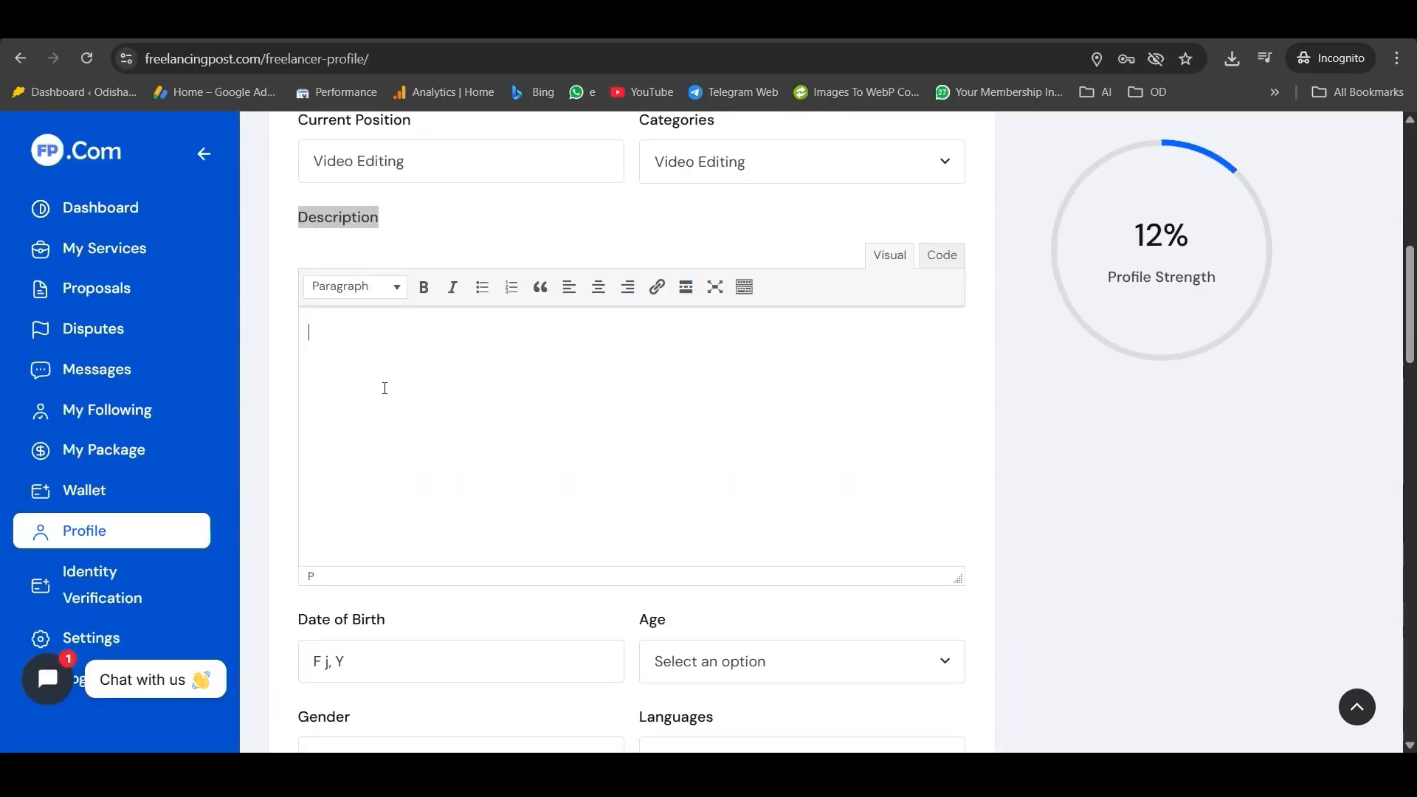
pyautogui.hotkey('ctrl', 'v')
pyautogui.scroll(10, 441, 433)
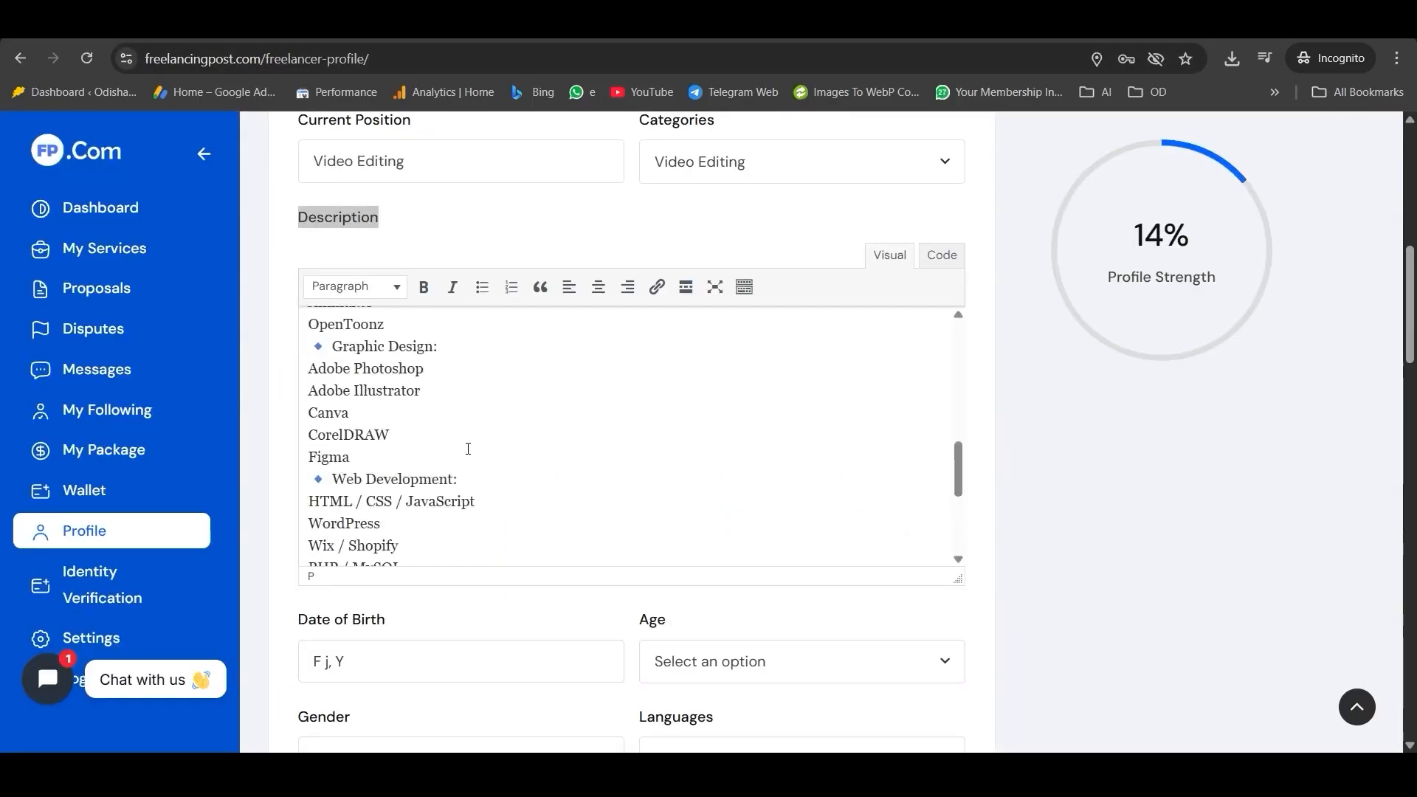
pyautogui.moveTo(957, 578); pyautogui.dragTo(958, 707)
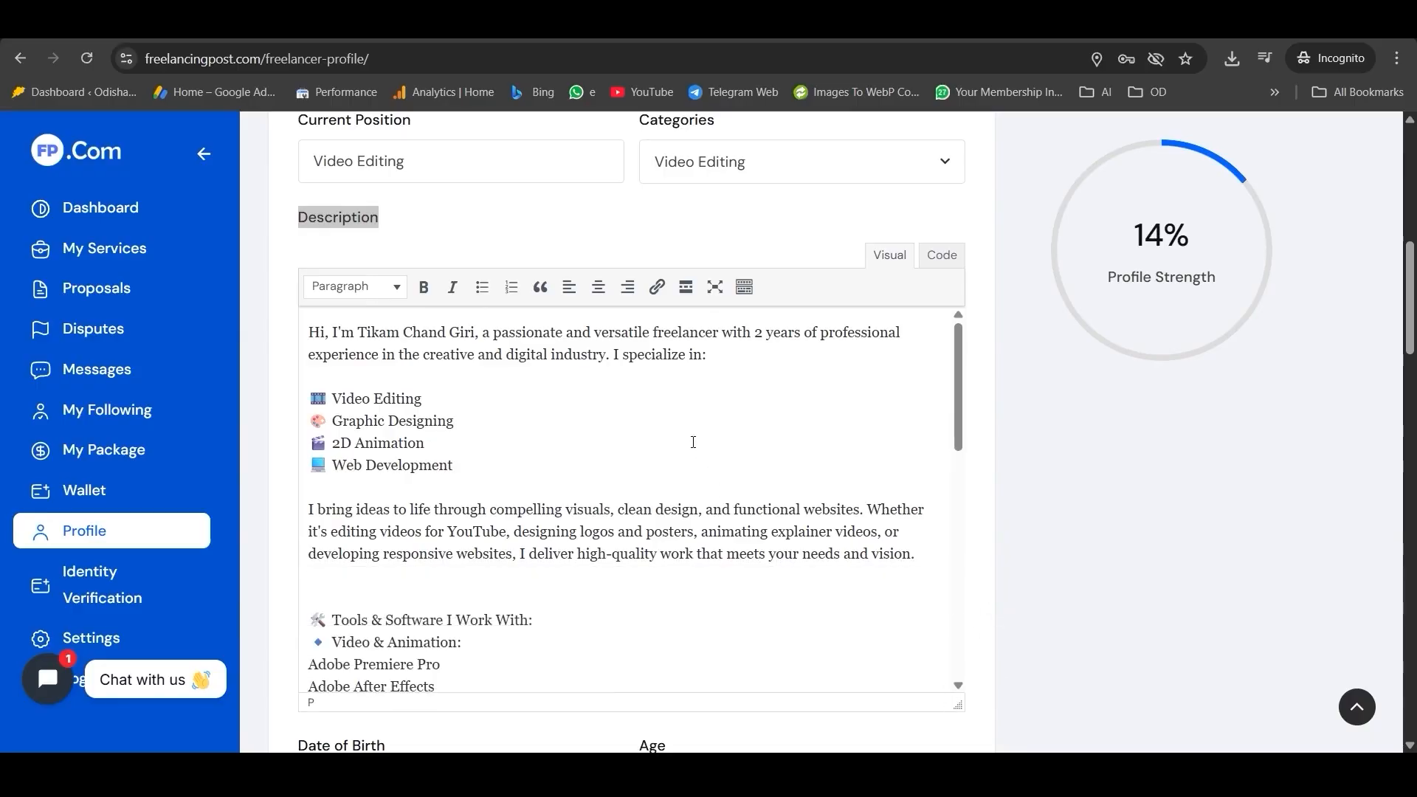
# Step: Review the pasted description from the introduction and specialties through the tools list to the Watch My Works line
pyautogui.scroll(-10, 693, 442)
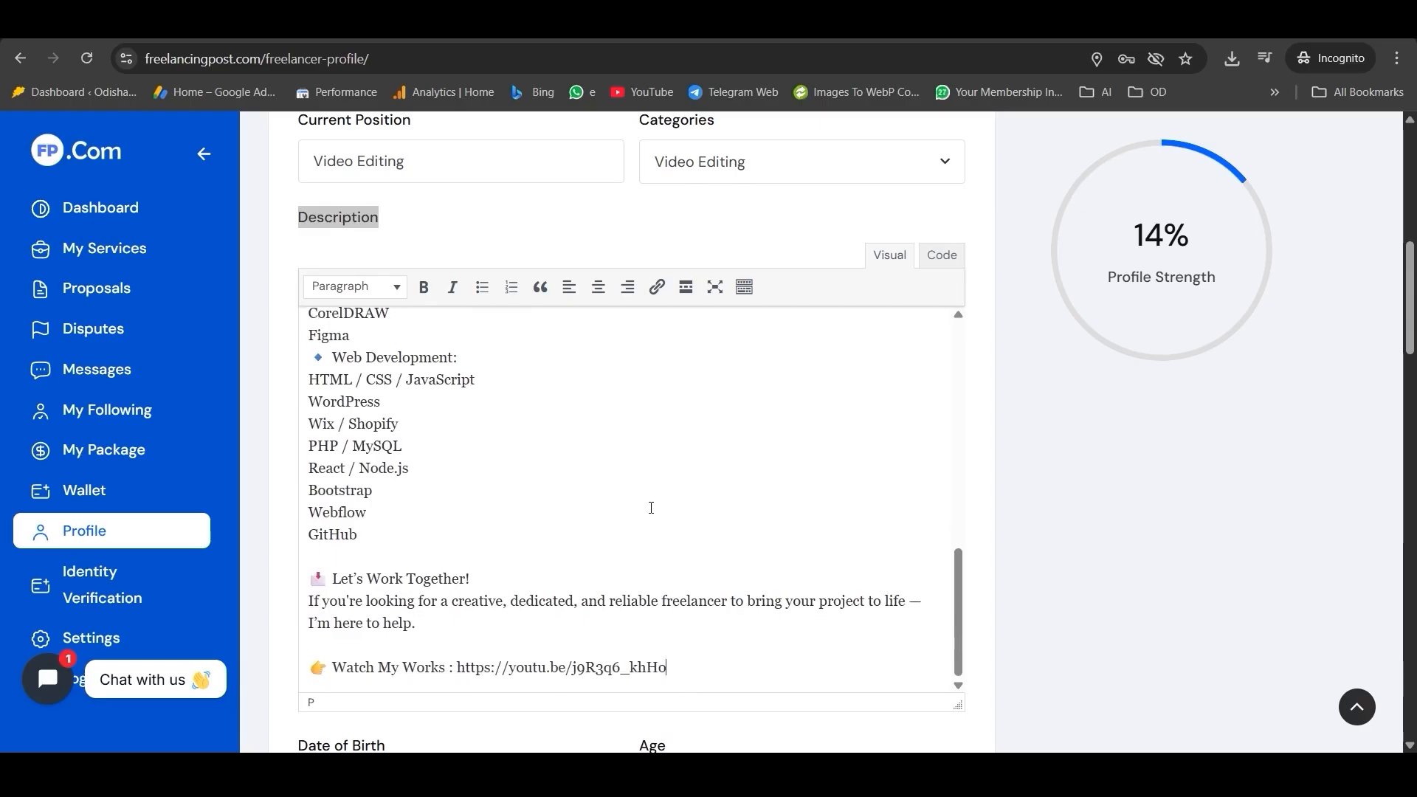
pyautogui.scroll(10, 651, 508)
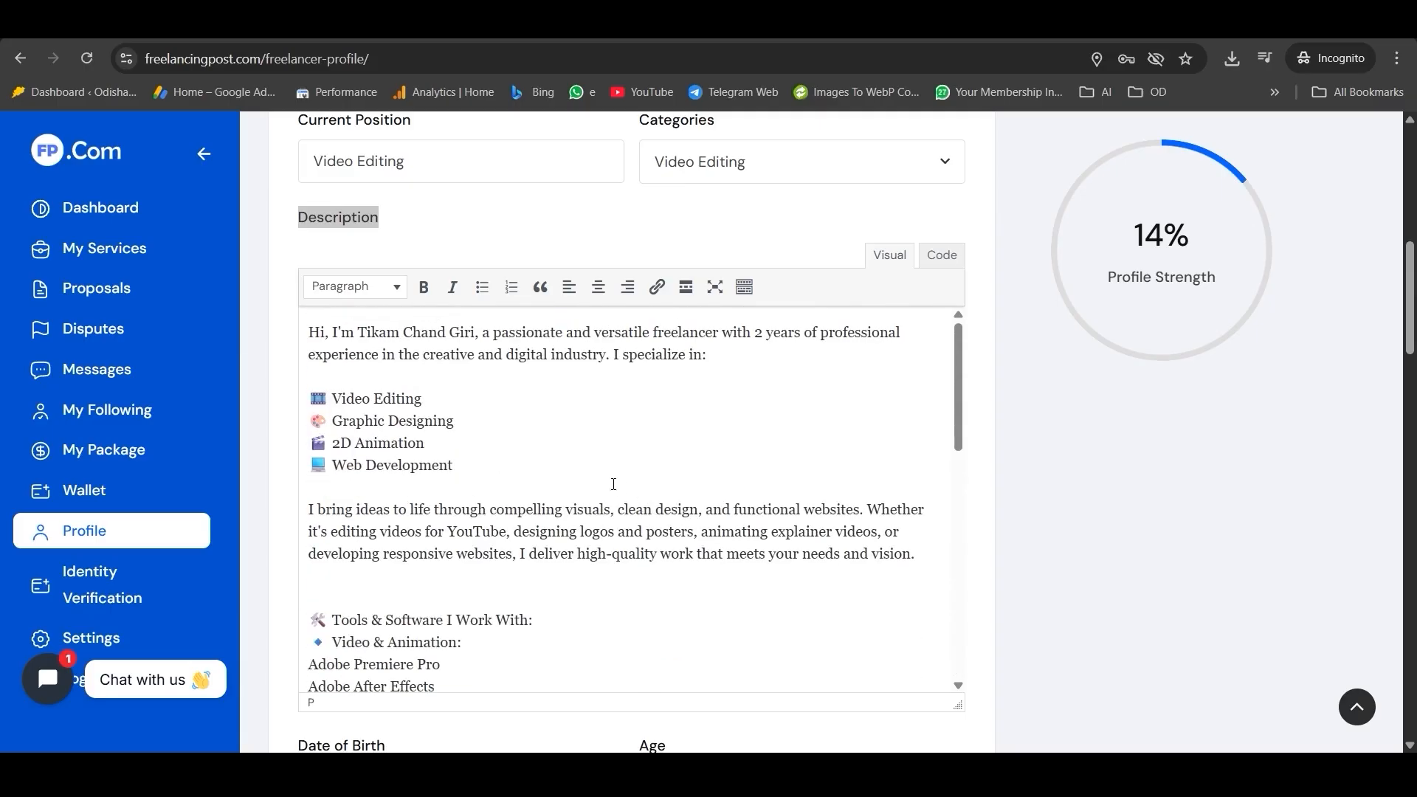
pyautogui.moveTo(310, 333); pyautogui.dragTo(723, 361)
pyautogui.moveTo(311, 397); pyautogui.dragTo(428, 398)
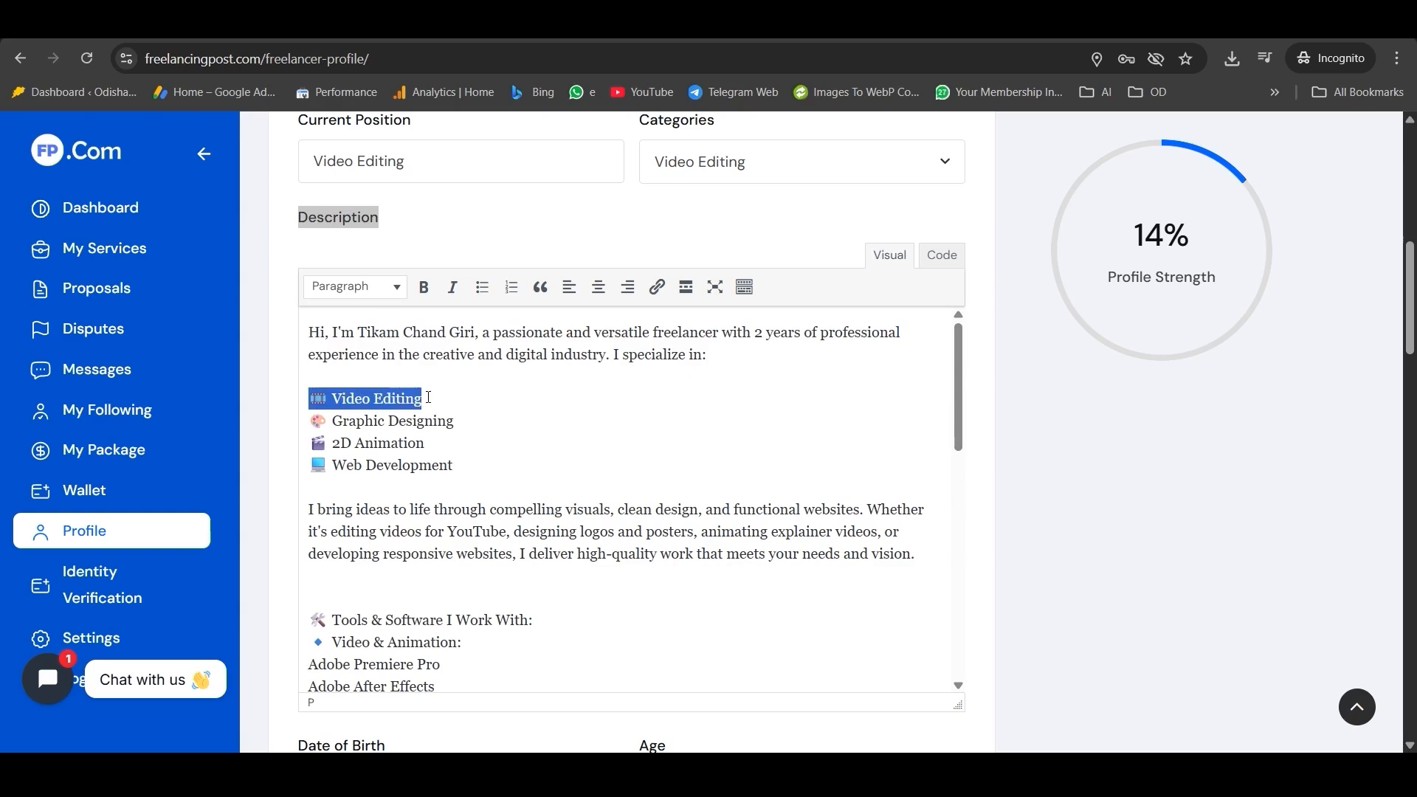
pyautogui.moveTo(332, 420); pyautogui.dragTo(479, 413)
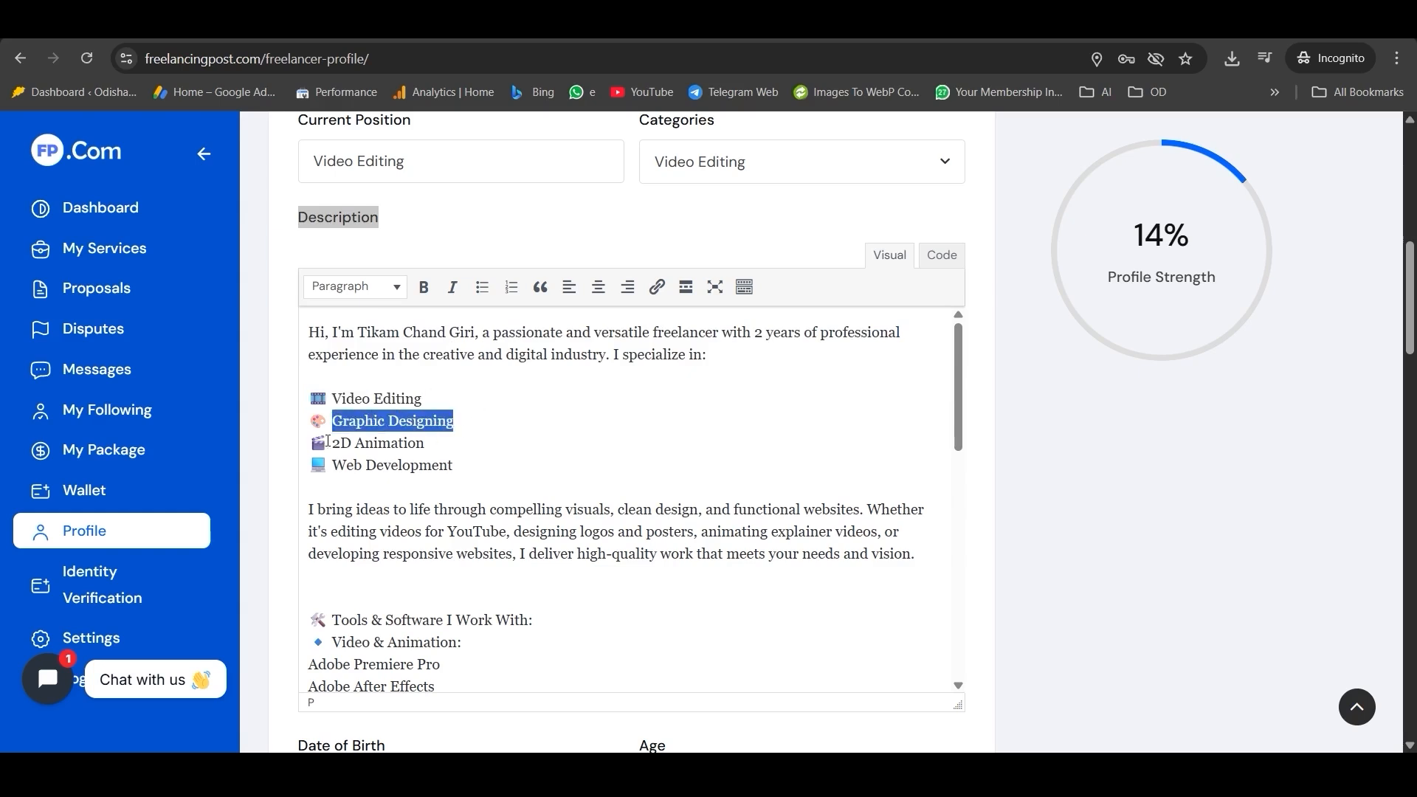
pyautogui.moveTo(333, 443); pyautogui.dragTo(446, 445)
pyautogui.click(511, 448)
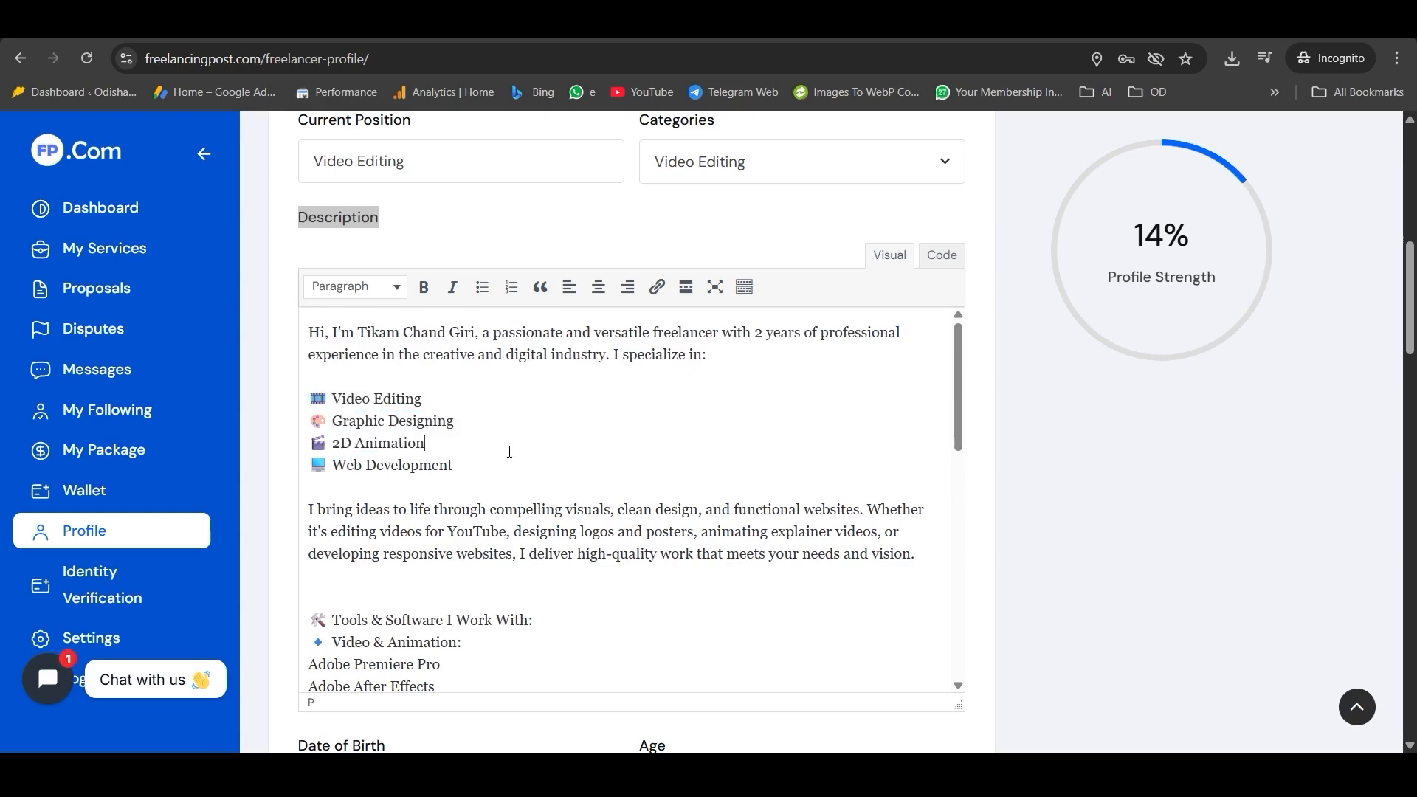
pyautogui.scroll(-2, 506, 448)
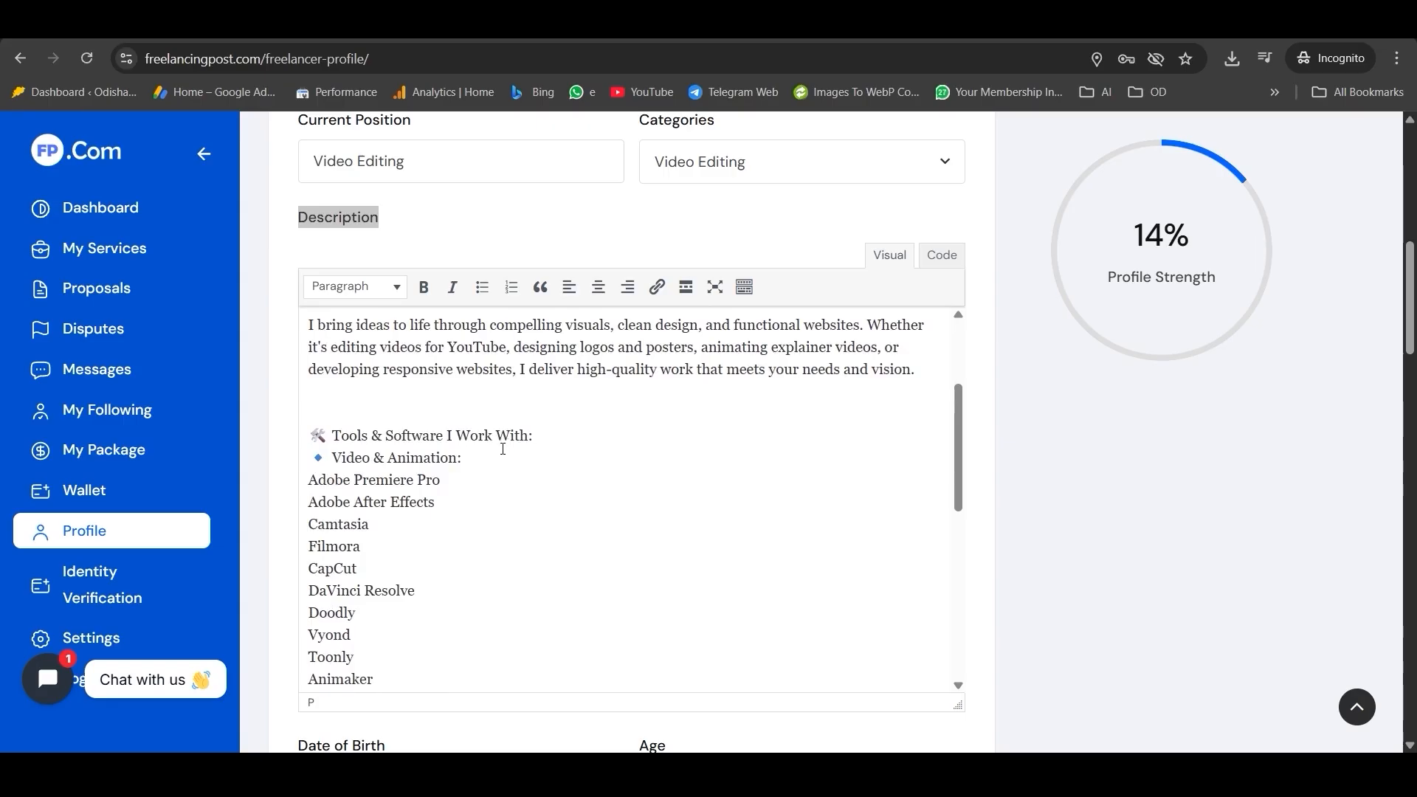
pyautogui.scroll(-1, 502, 449)
pyautogui.moveTo(314, 367); pyautogui.dragTo(386, 546)
pyautogui.click(466, 474)
pyautogui.scroll(-4, 465, 475)
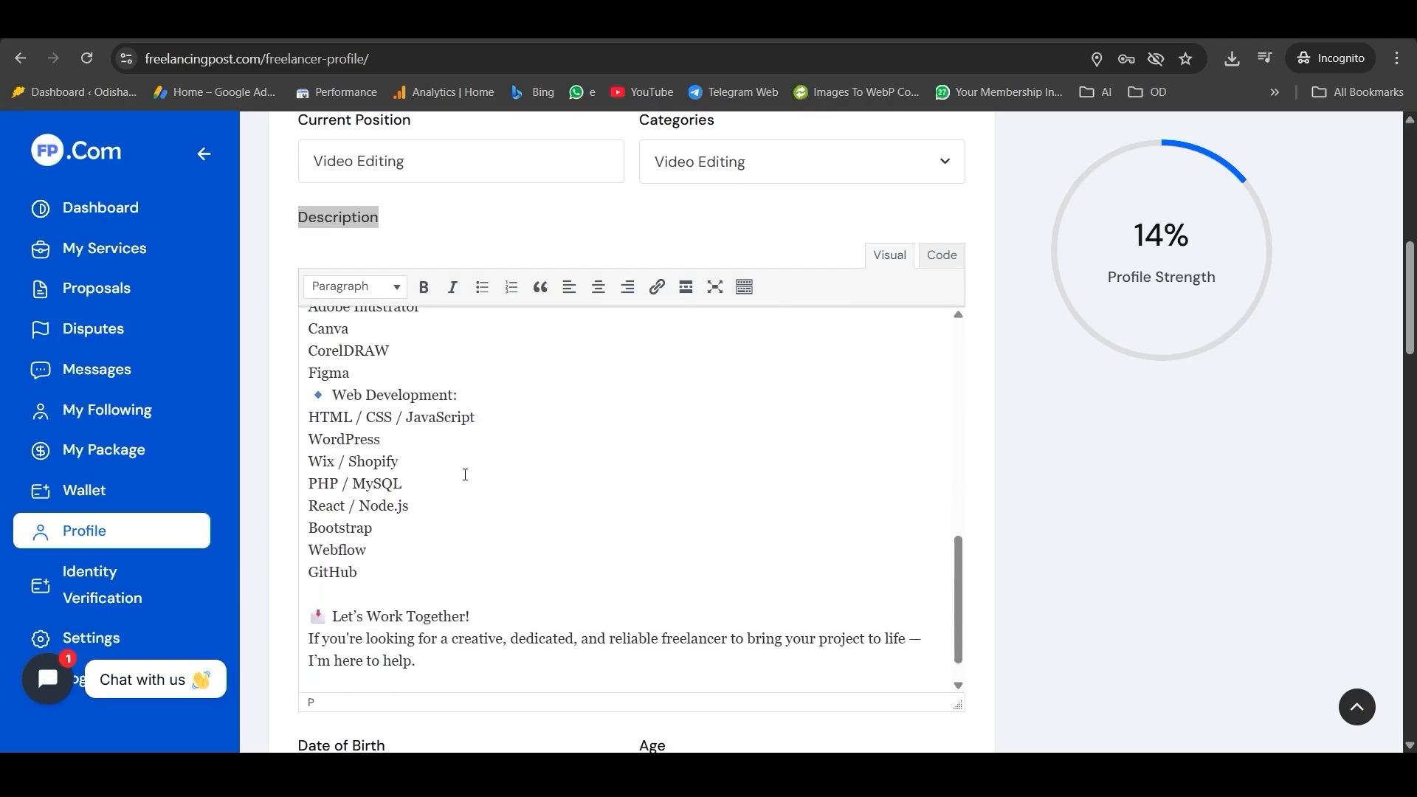
pyautogui.scroll(-1, 465, 474)
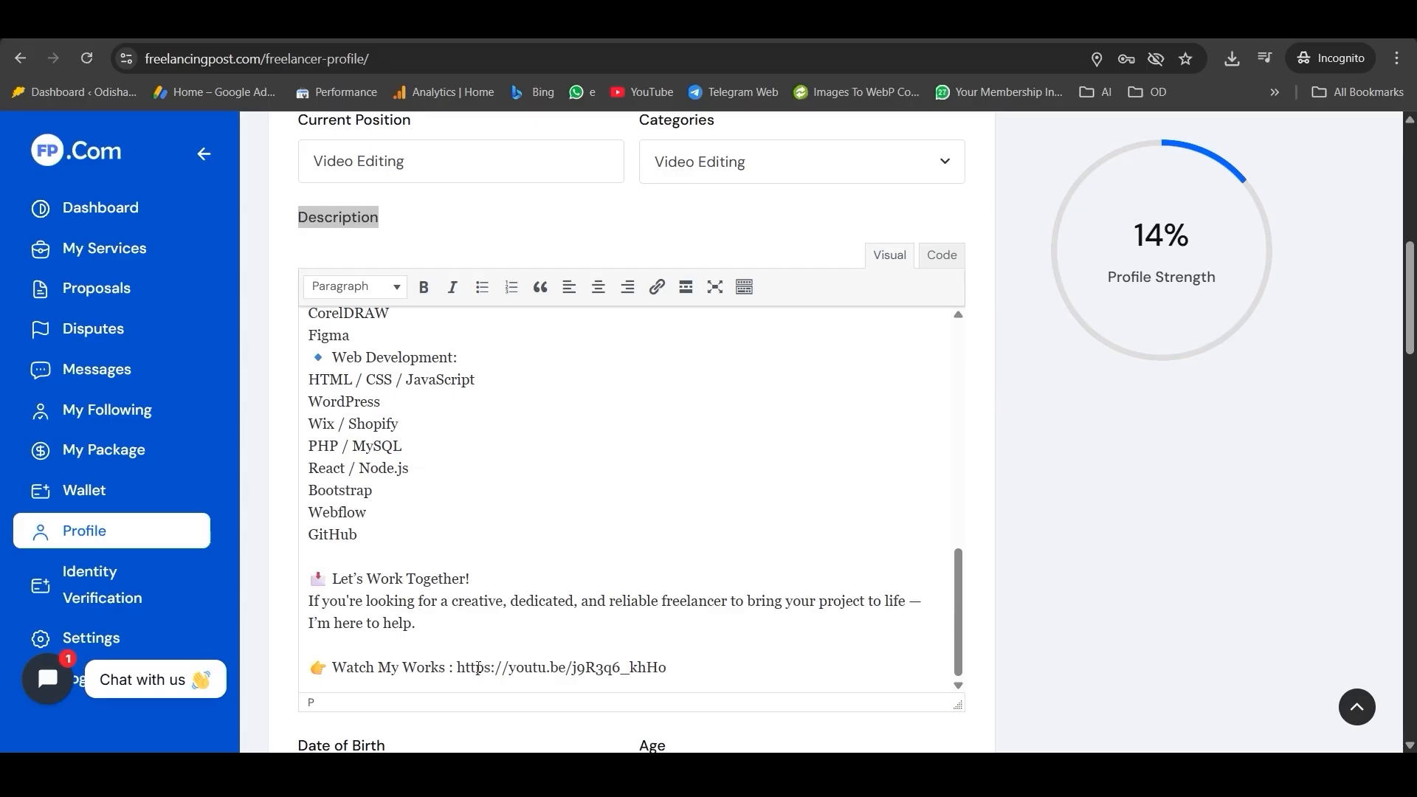
# Step: Turn the YouTube URL in the description's Watch My Works line into a clickable link to that same address
pyautogui.moveTo(459, 667); pyautogui.dragTo(668, 669)
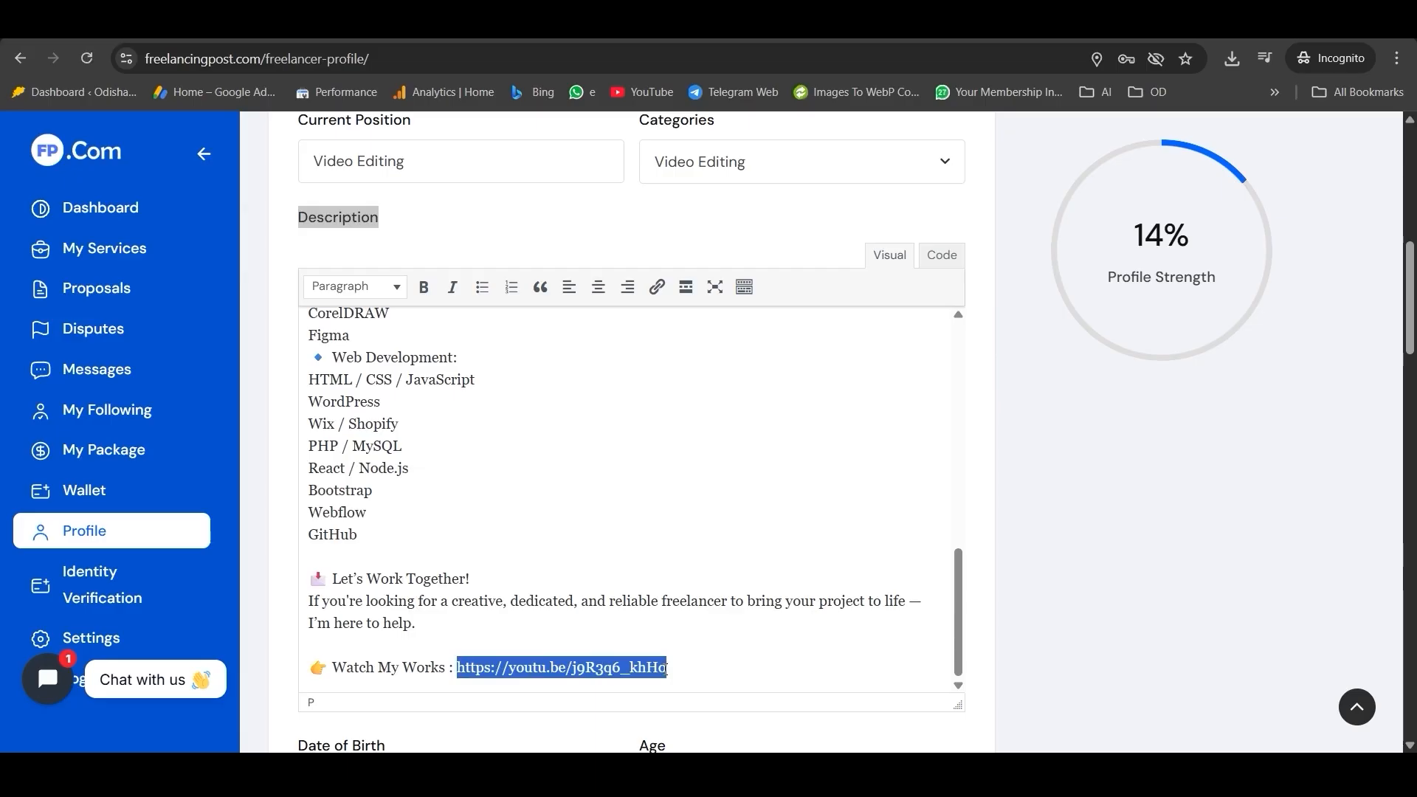
pyautogui.click(656, 286)
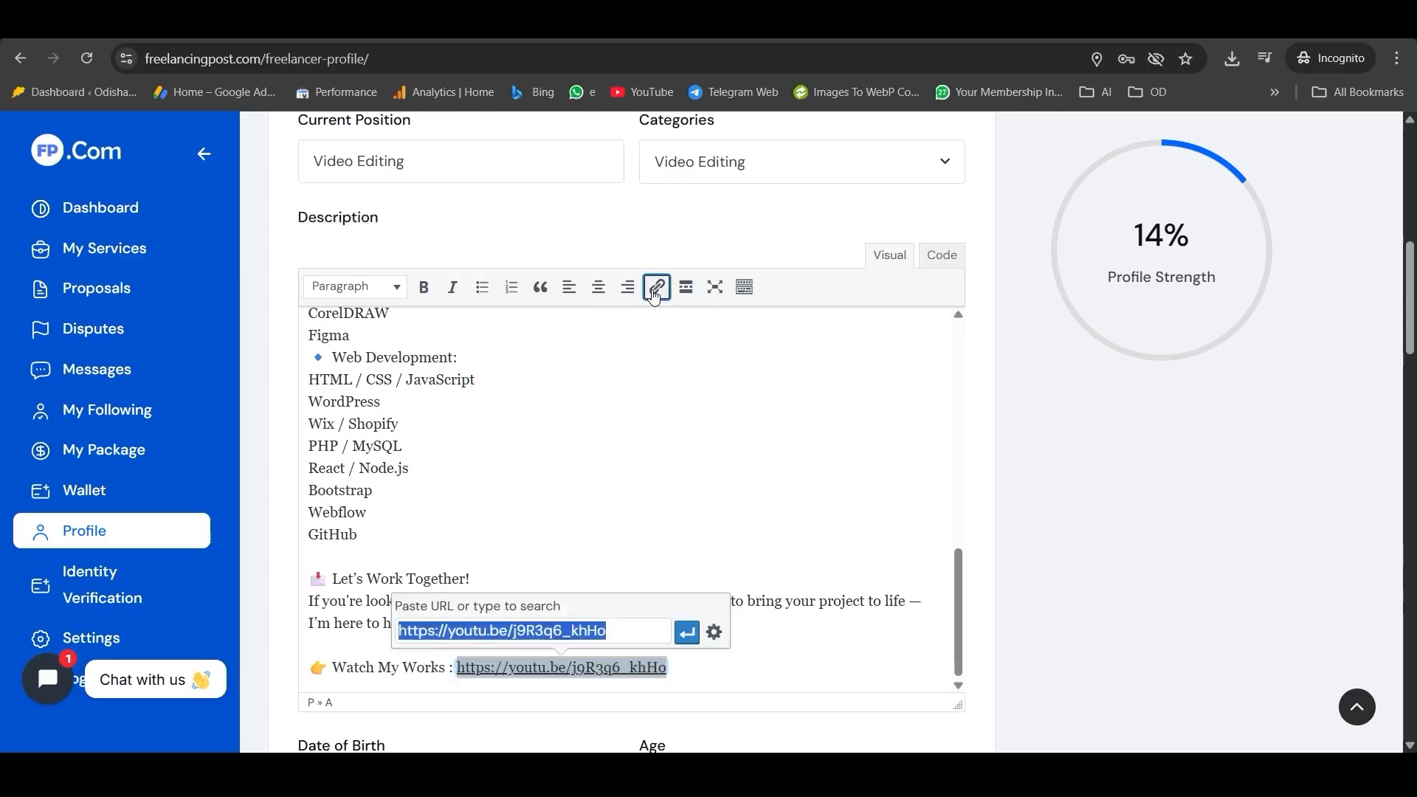
pyautogui.click(687, 633)
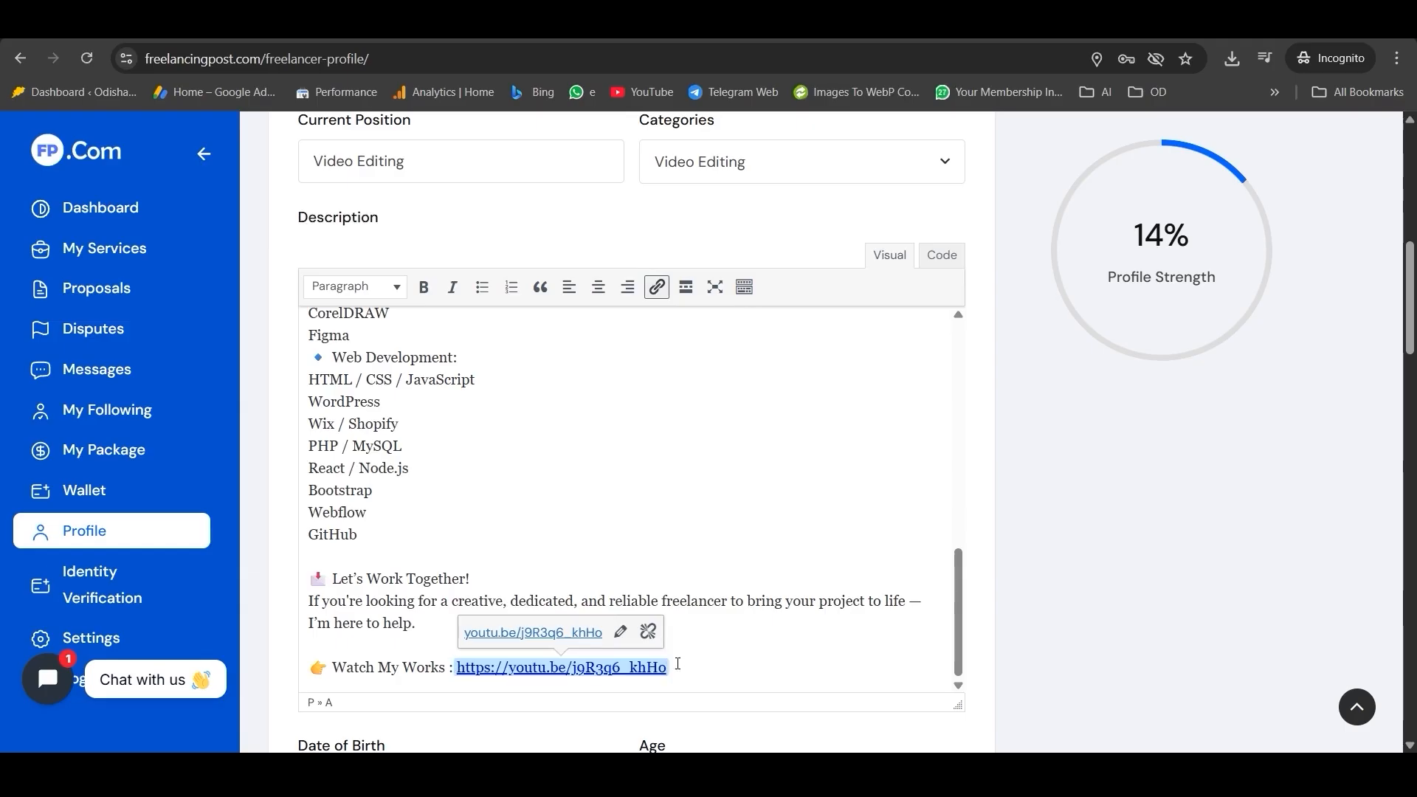
pyautogui.click(592, 479)
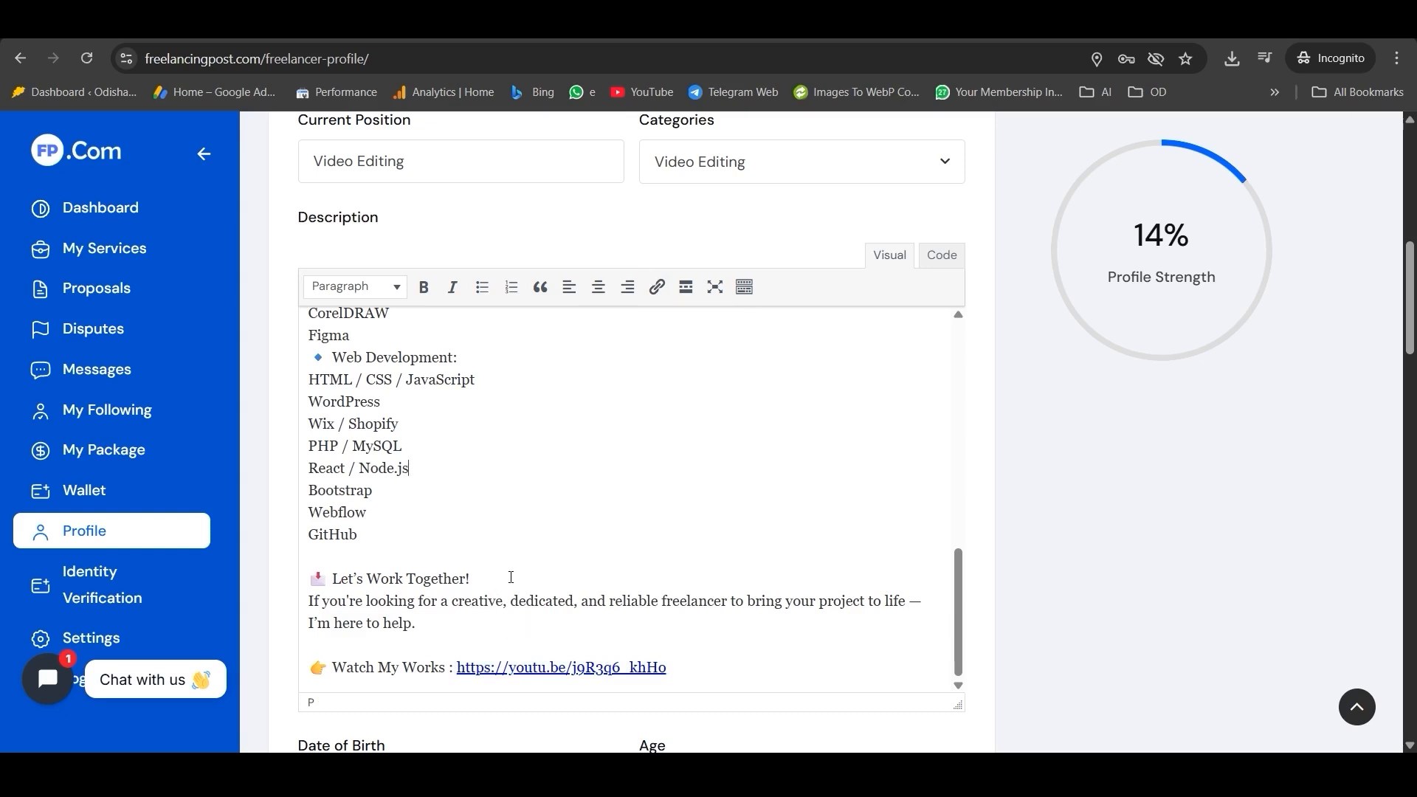
# Step: Fill in the date of birth and select 18 – 25 as the age range
pyautogui.scroll(-5, 560, 525)
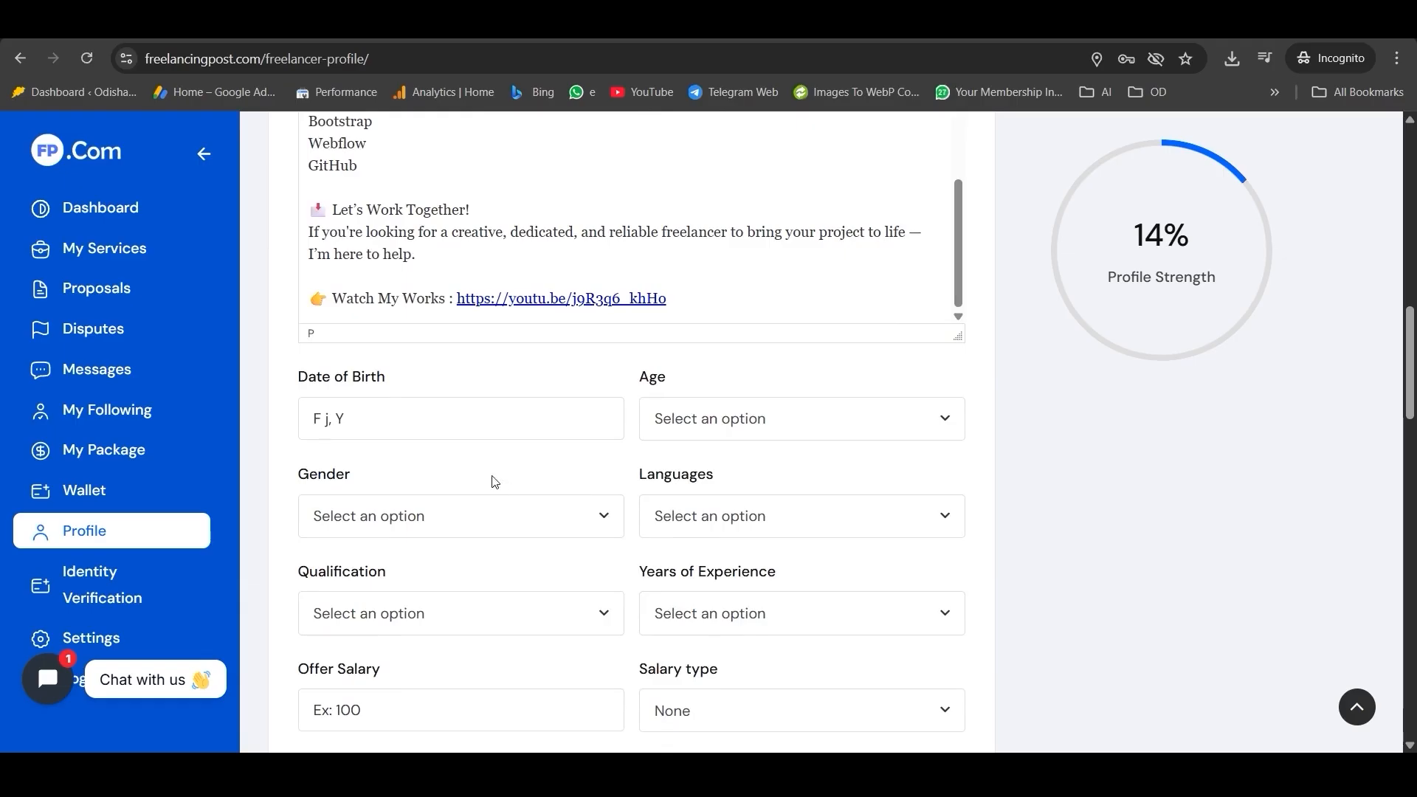
pyautogui.moveTo(387, 378); pyautogui.dragTo(323, 378)
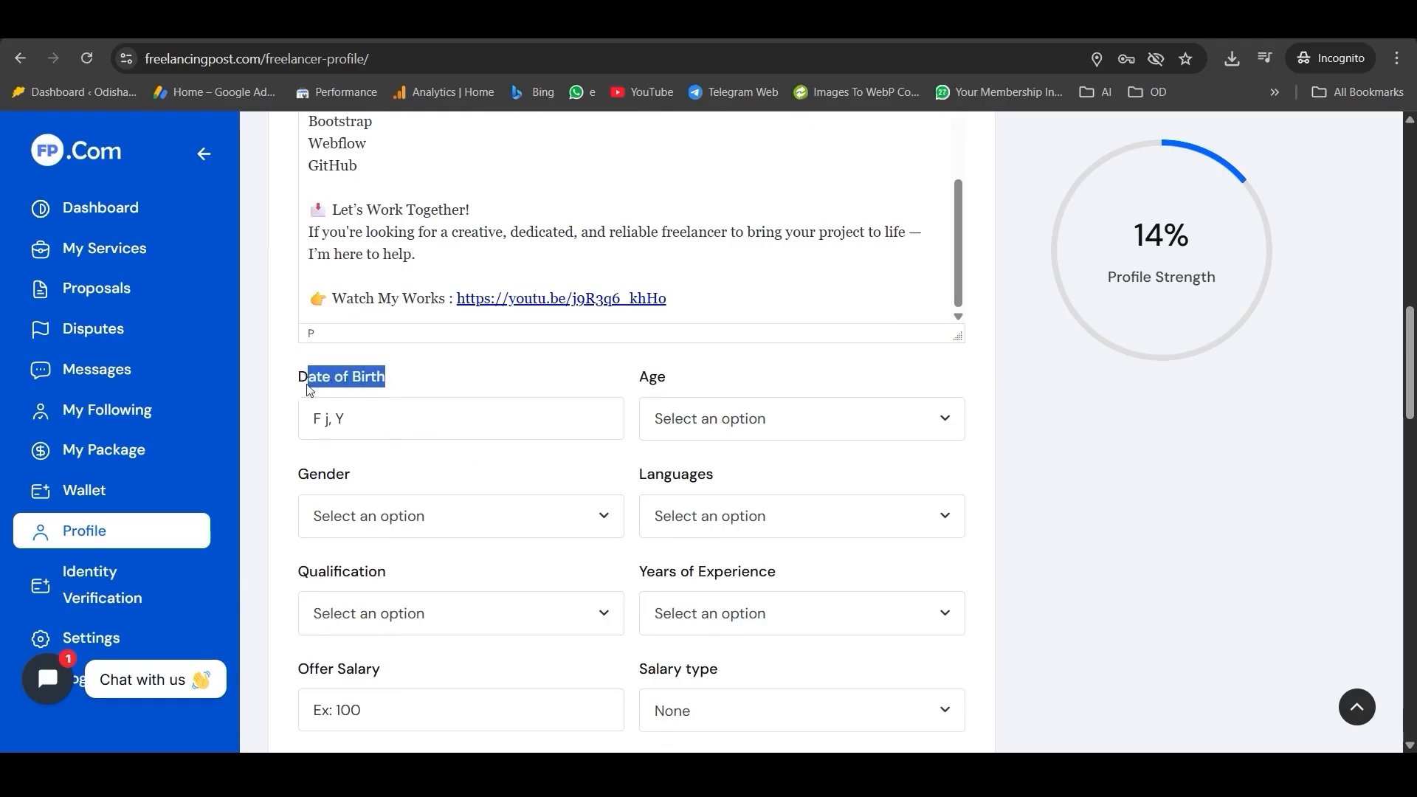
pyautogui.click(317, 417)
pyautogui.write('2')
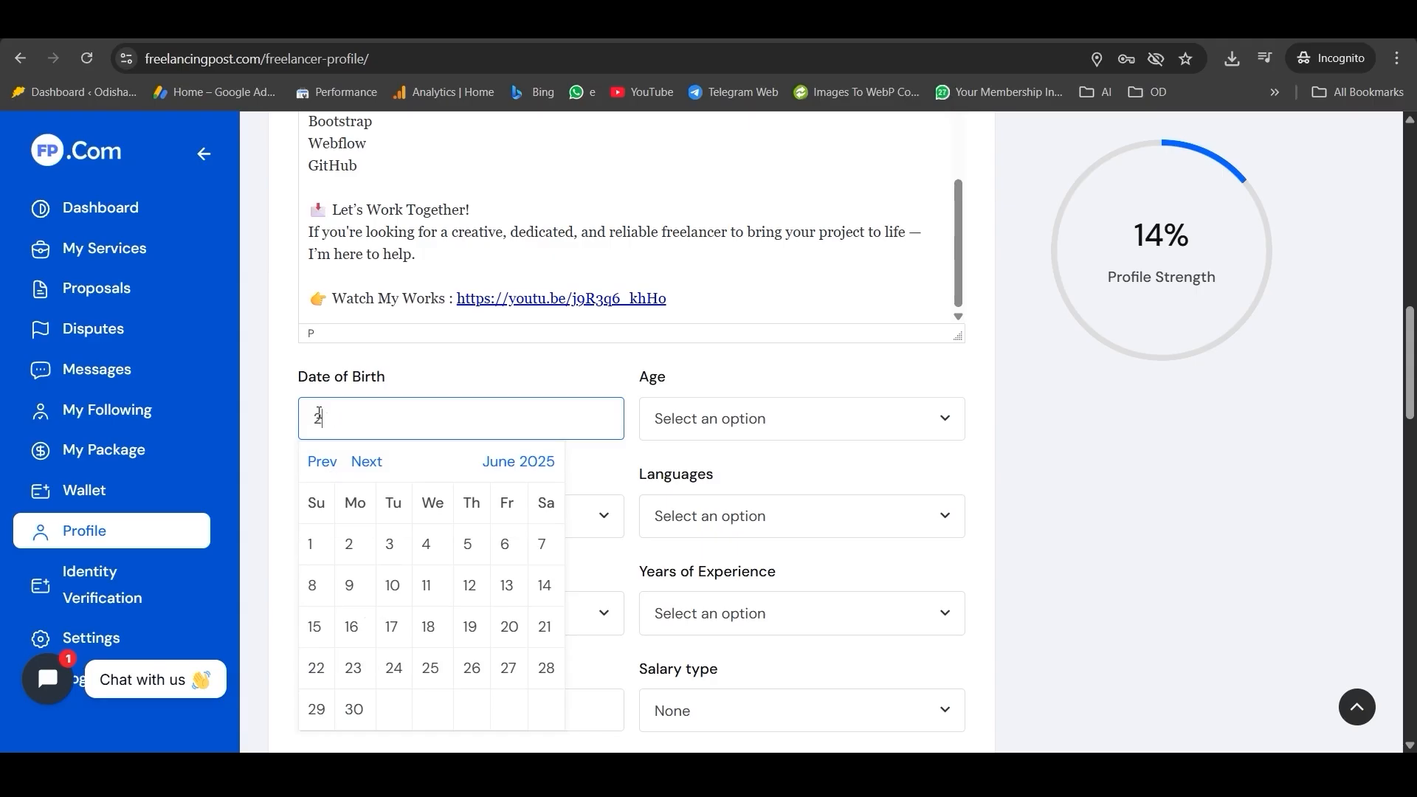
pyautogui.write('0/03/200')
pyautogui.click(570, 378)
pyautogui.moveTo(685, 378); pyautogui.dragTo(639, 378)
pyautogui.click(711, 431)
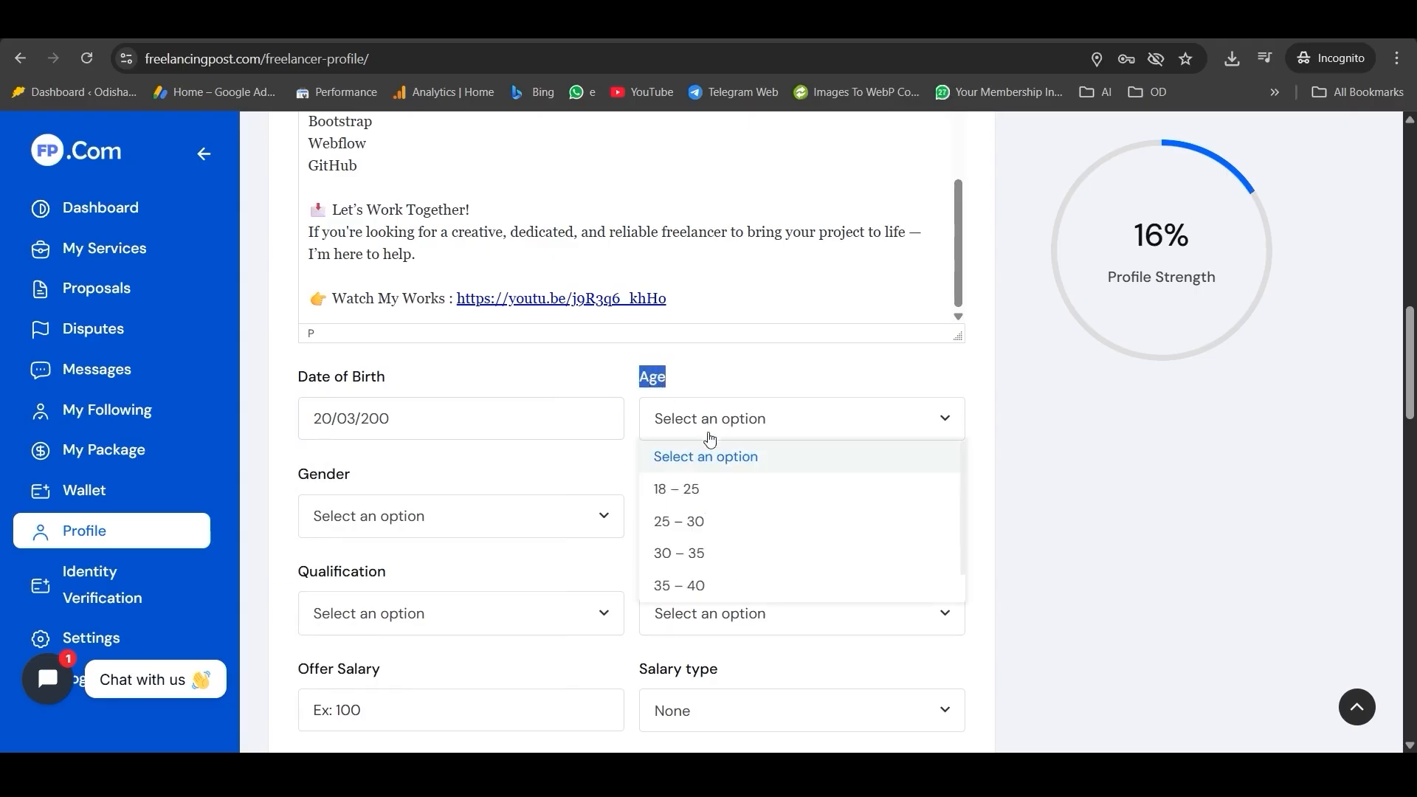
pyautogui.click(701, 495)
# Step: Set the profile's gender to Male and its language to English
pyautogui.scroll(-1, 458, 475)
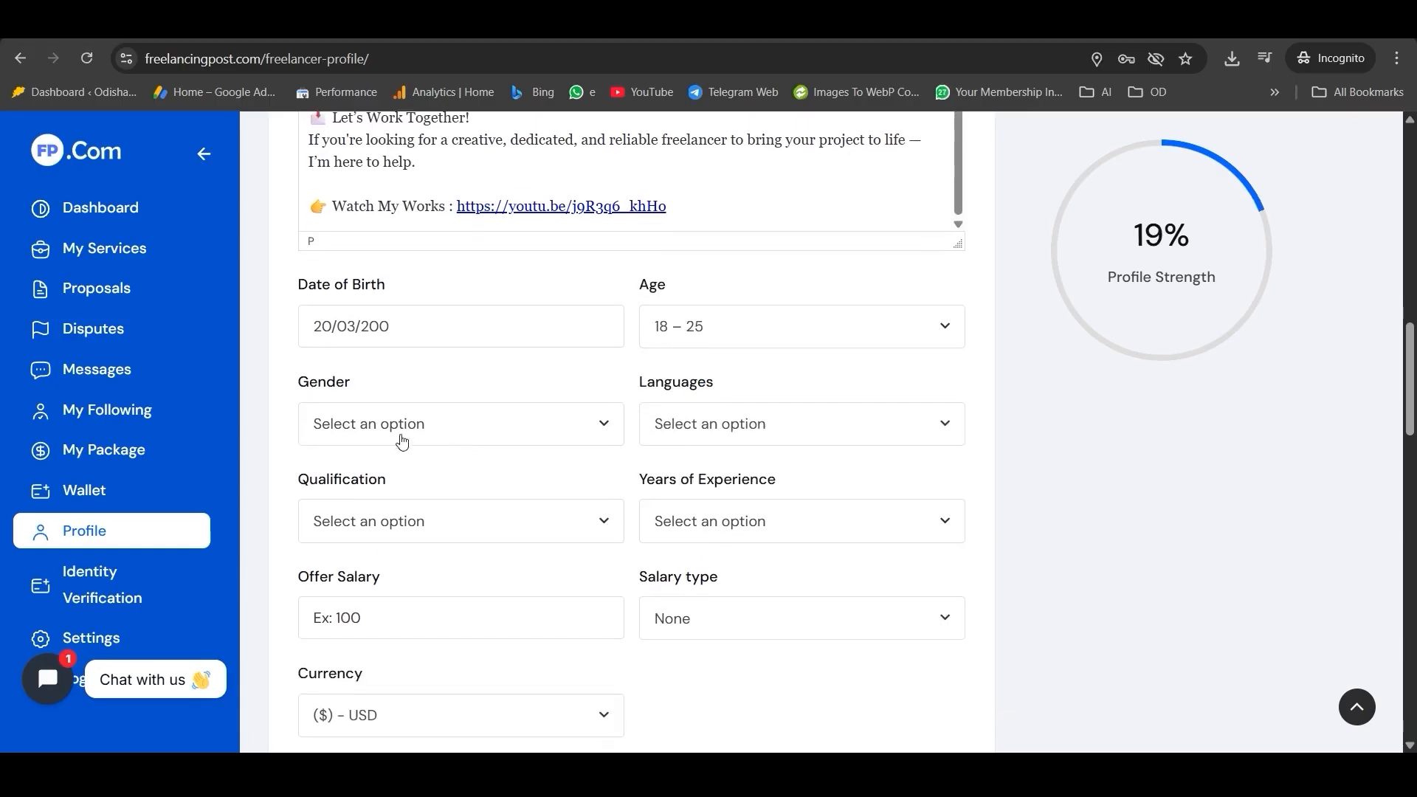
pyautogui.click(399, 433)
pyautogui.click(357, 527)
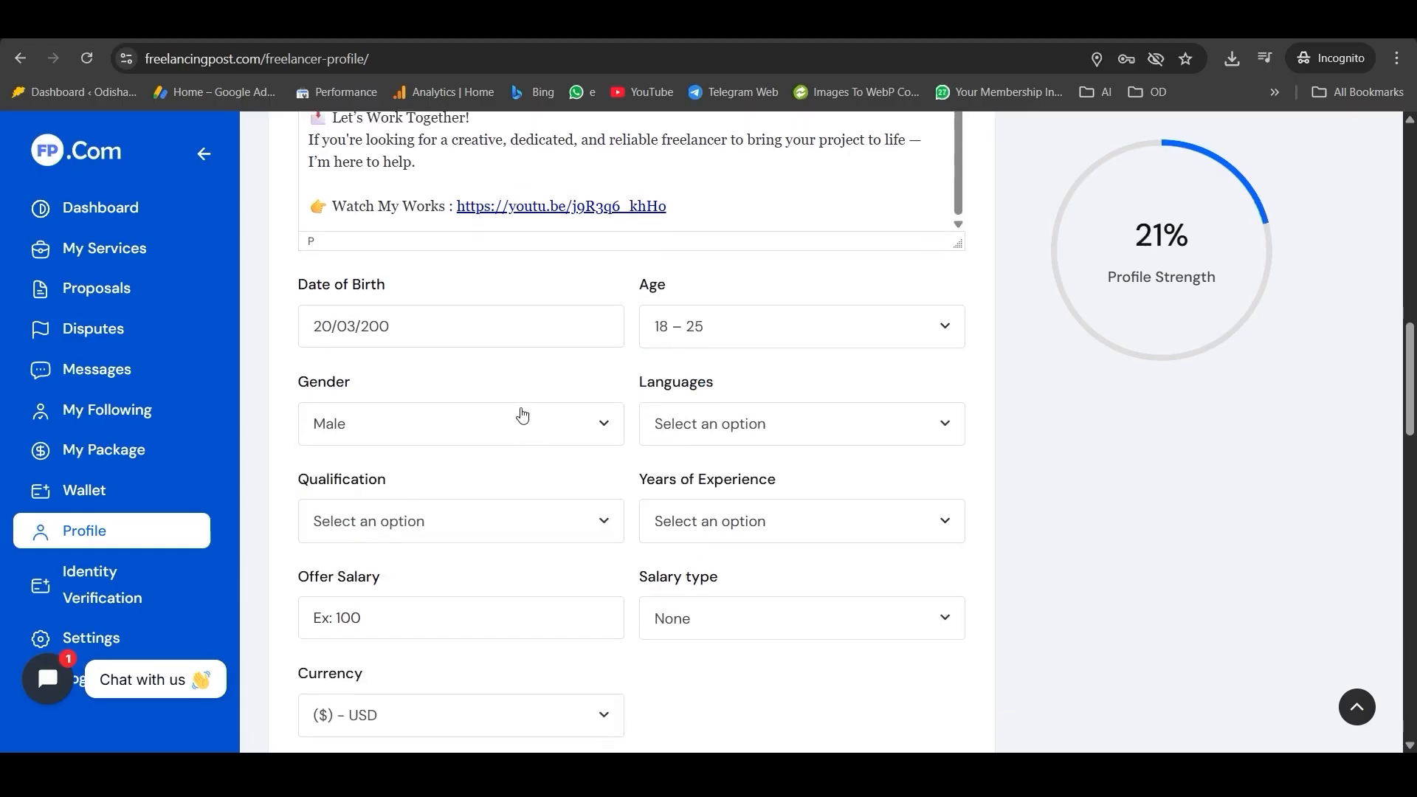
pyautogui.scroll(-2, 645, 316)
pyautogui.click(706, 246)
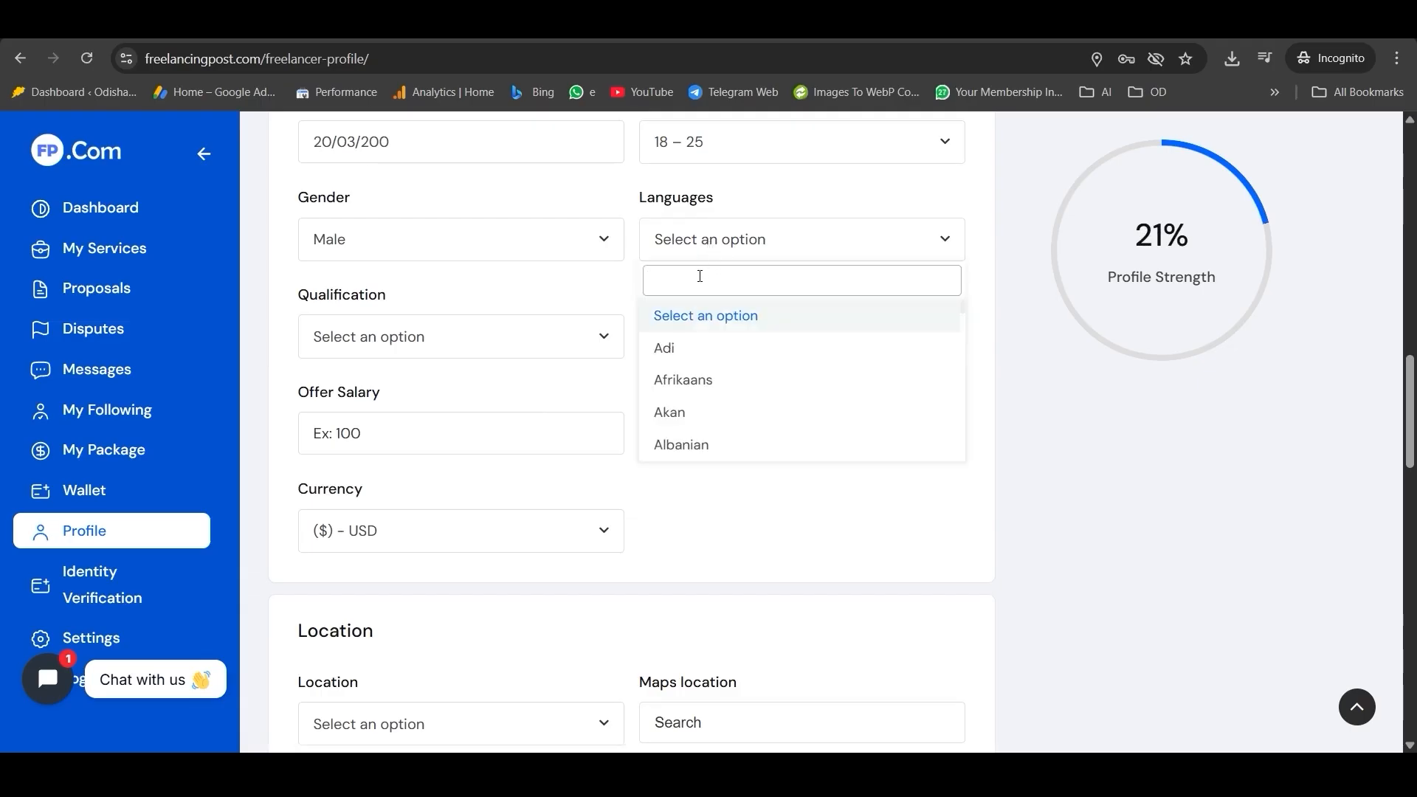
pyautogui.write('en')
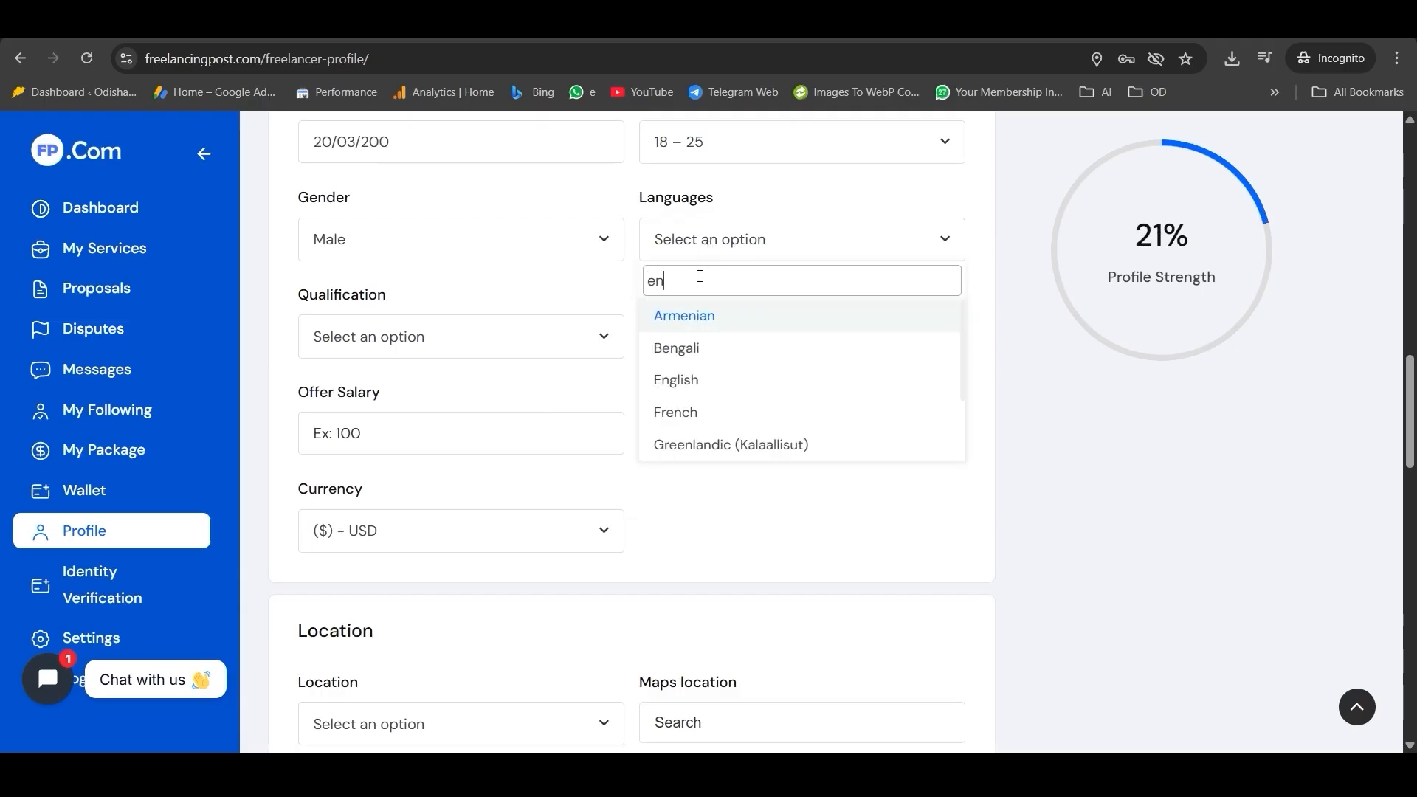
pyautogui.press('Down')
pyautogui.press('Down')
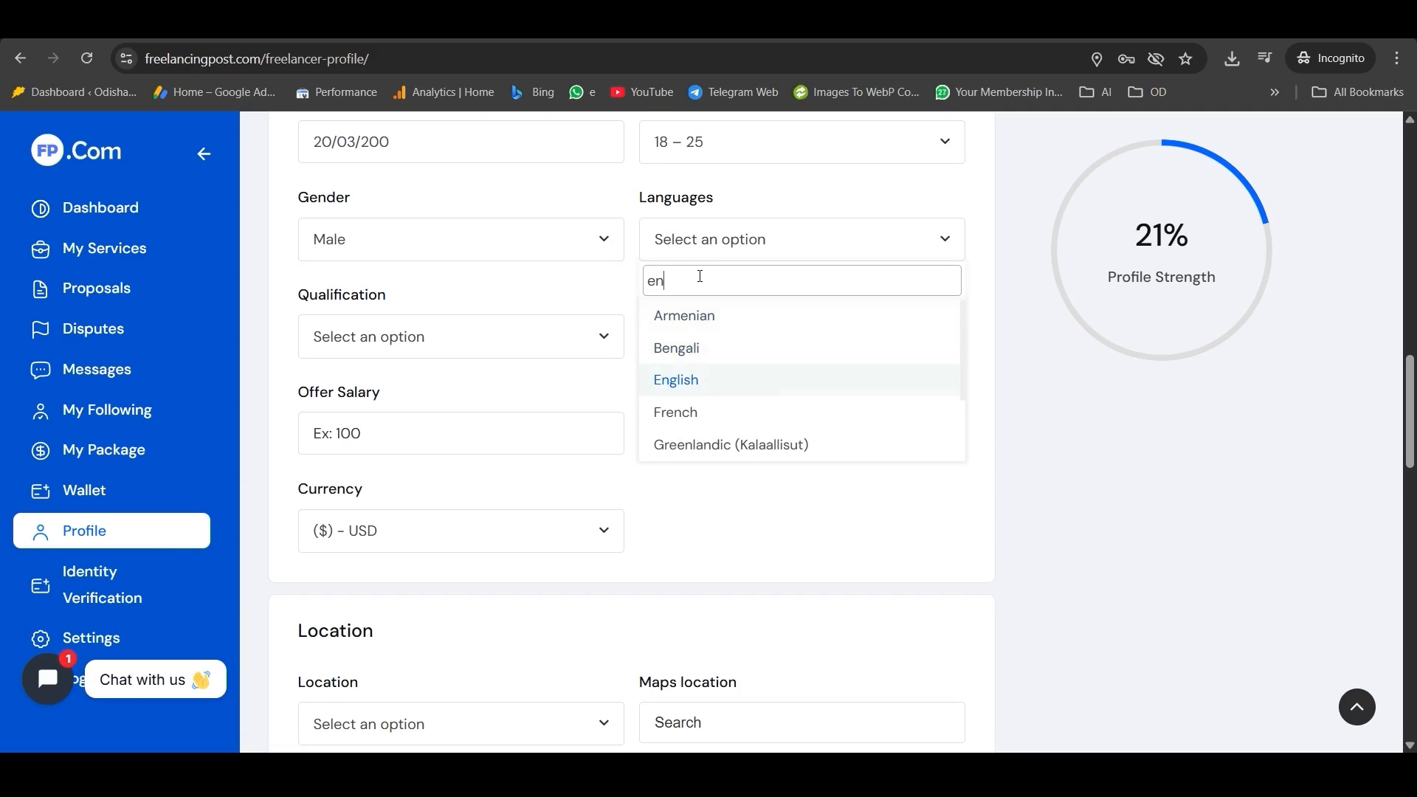
pyautogui.press('Return')
# Step: Set the qualification to Bachelor of Arts (BA) and the years of experience to 1 – 2 Years
pyautogui.click(412, 338)
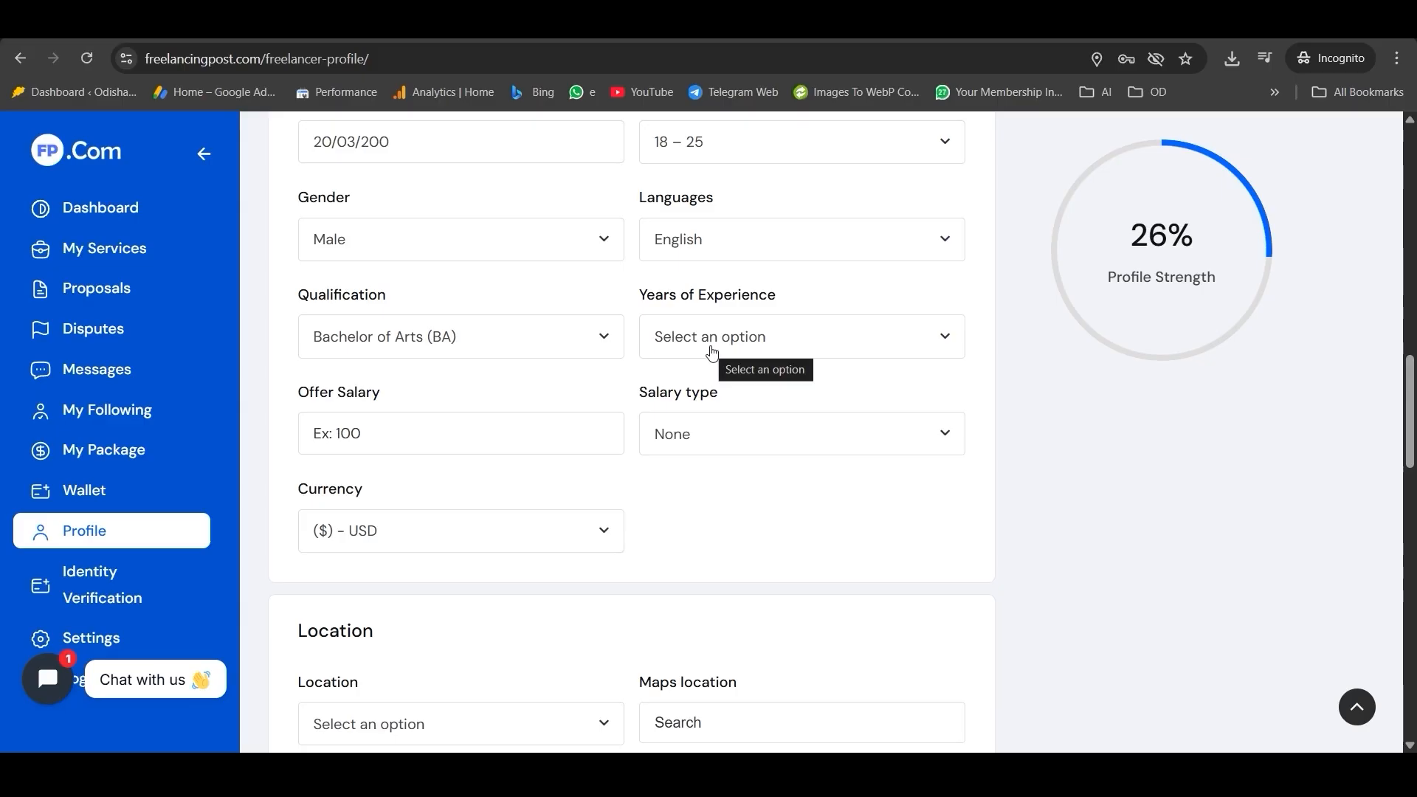
pyautogui.click(713, 353)
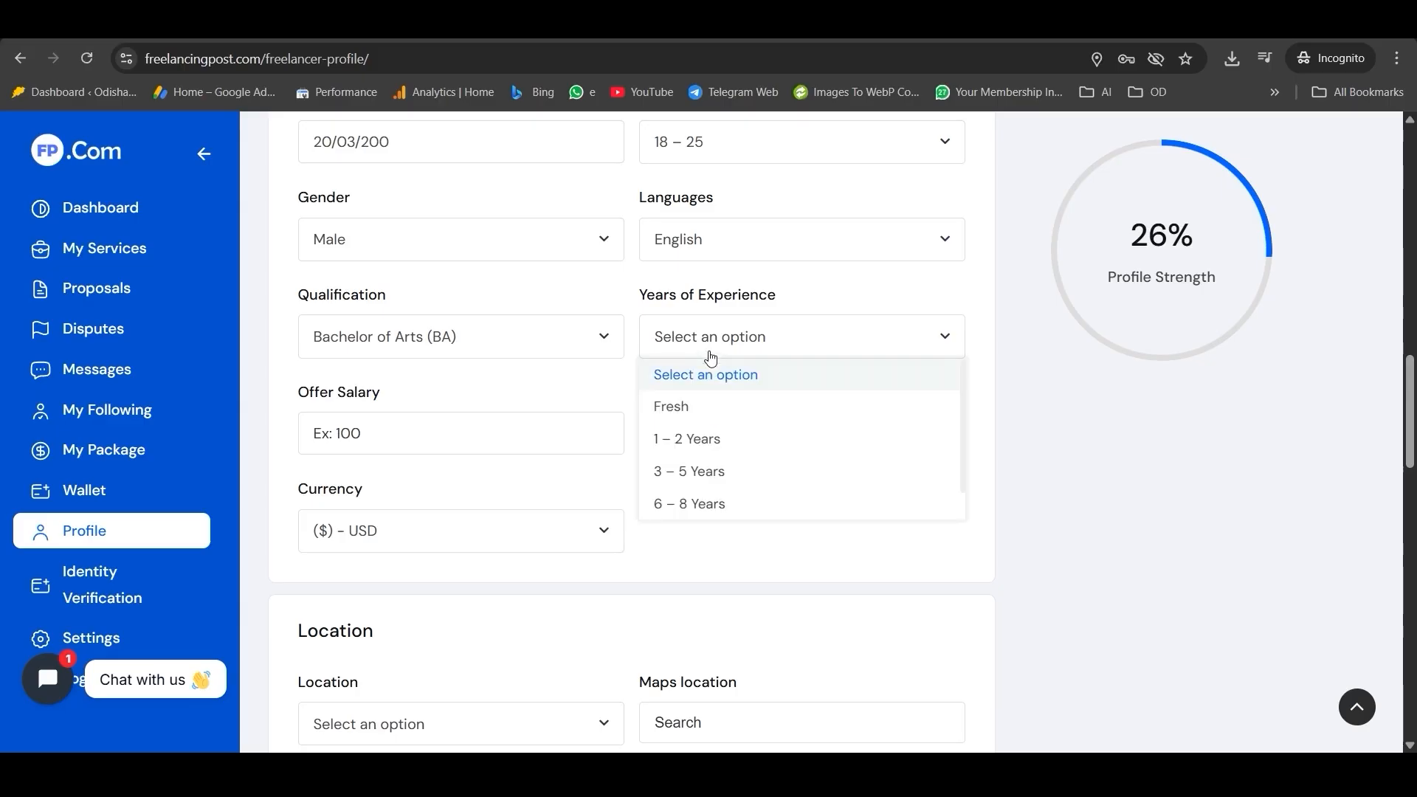
pyautogui.click(677, 446)
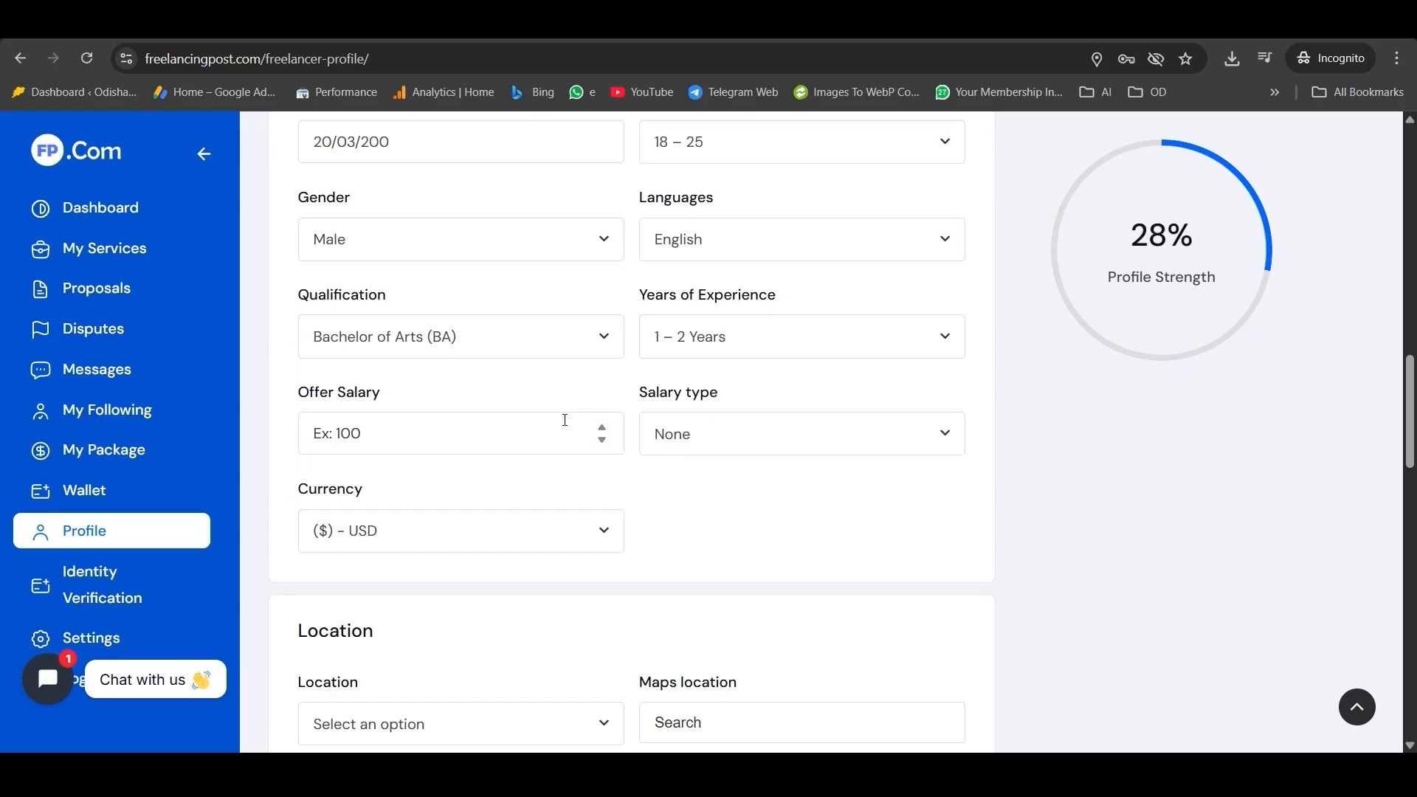
# Step: Set the offer salary to 10 and choose Daily as the salary type
pyautogui.scroll(-1, 481, 417)
pyautogui.moveTo(300, 303); pyautogui.dragTo(390, 307)
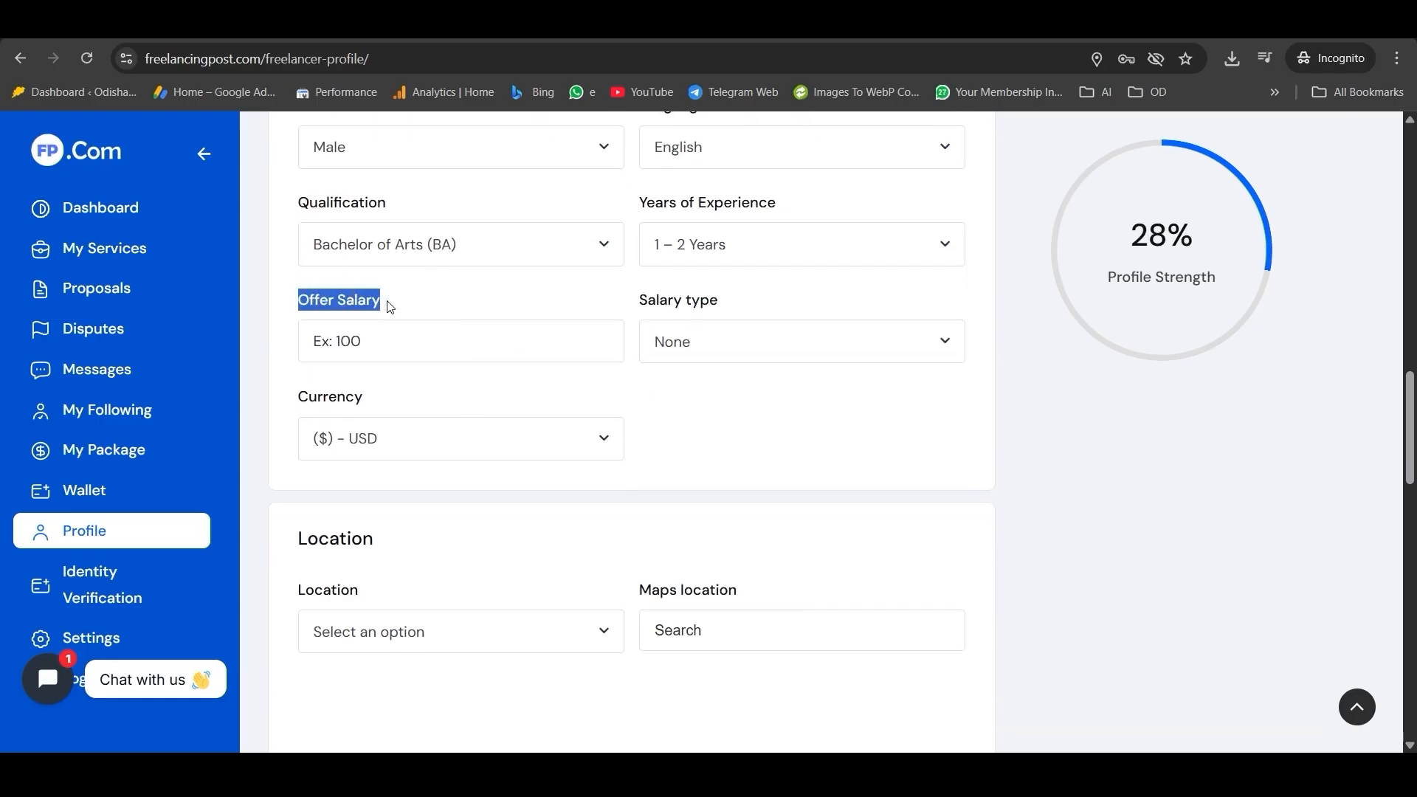
pyautogui.click(371, 338)
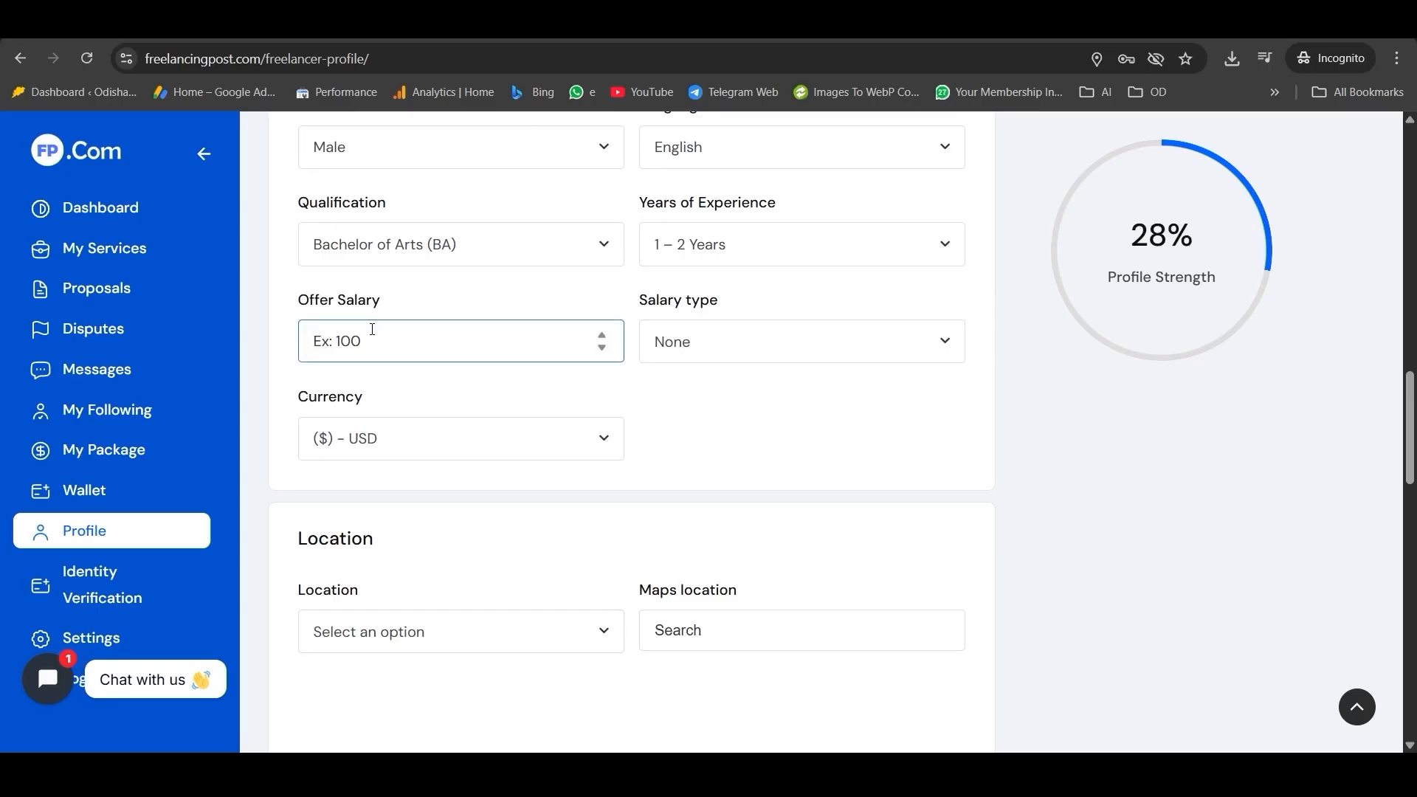
pyautogui.write('10')
pyautogui.moveTo(639, 299); pyautogui.dragTo(721, 339)
pyautogui.click(712, 358)
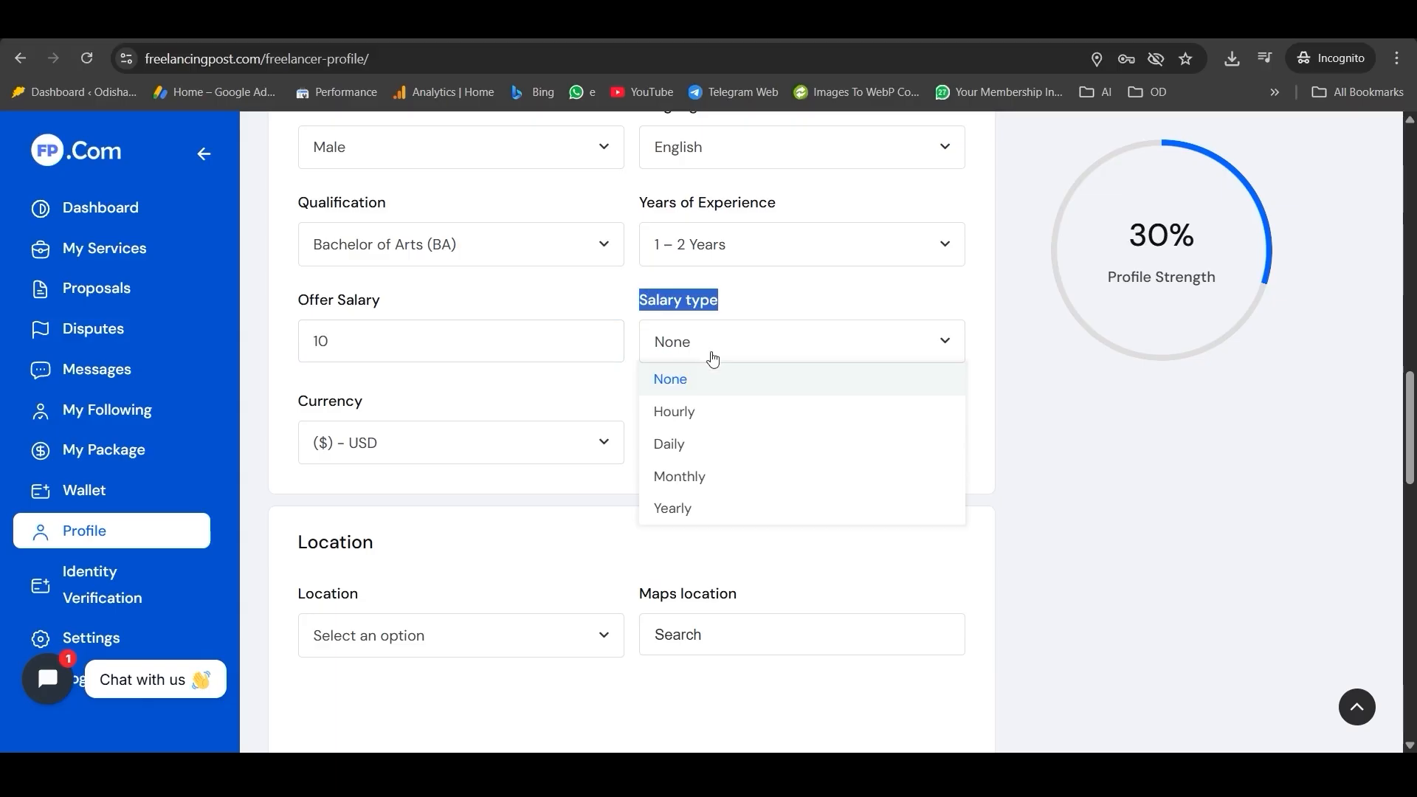
pyautogui.click(675, 451)
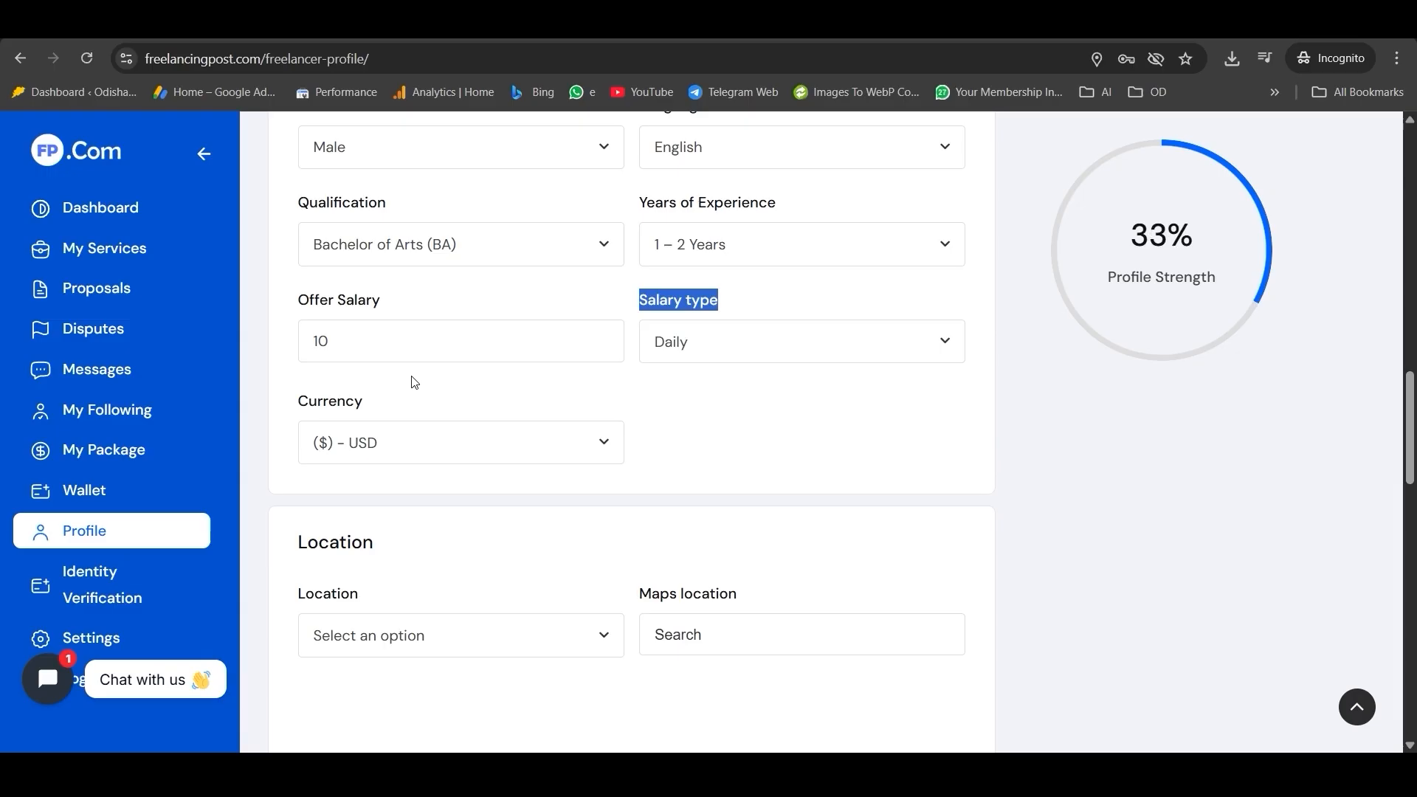
# Step: Select ($) – USD as the currency for the offer salary
pyautogui.scroll(-2, 411, 396)
pyautogui.moveTo(299, 222); pyautogui.dragTo(392, 222)
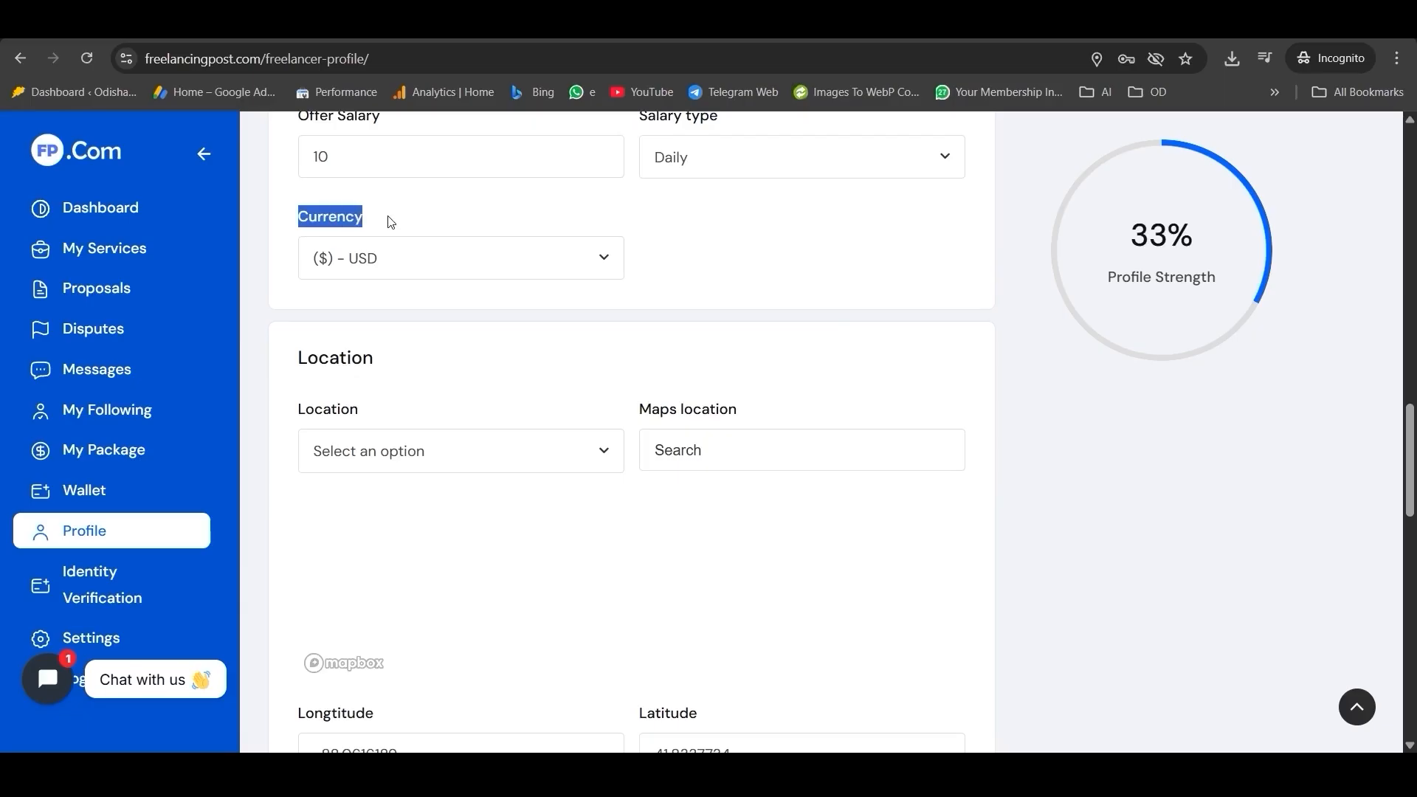
pyautogui.click(358, 271)
pyautogui.click(356, 291)
pyautogui.click(640, 263)
# Step: Search the locations for odisha and set the profile's location to Balasore, Odisha, India
pyautogui.scroll(-1, 639, 263)
pyautogui.moveTo(295, 266); pyautogui.dragTo(403, 268)
pyautogui.click(386, 363)
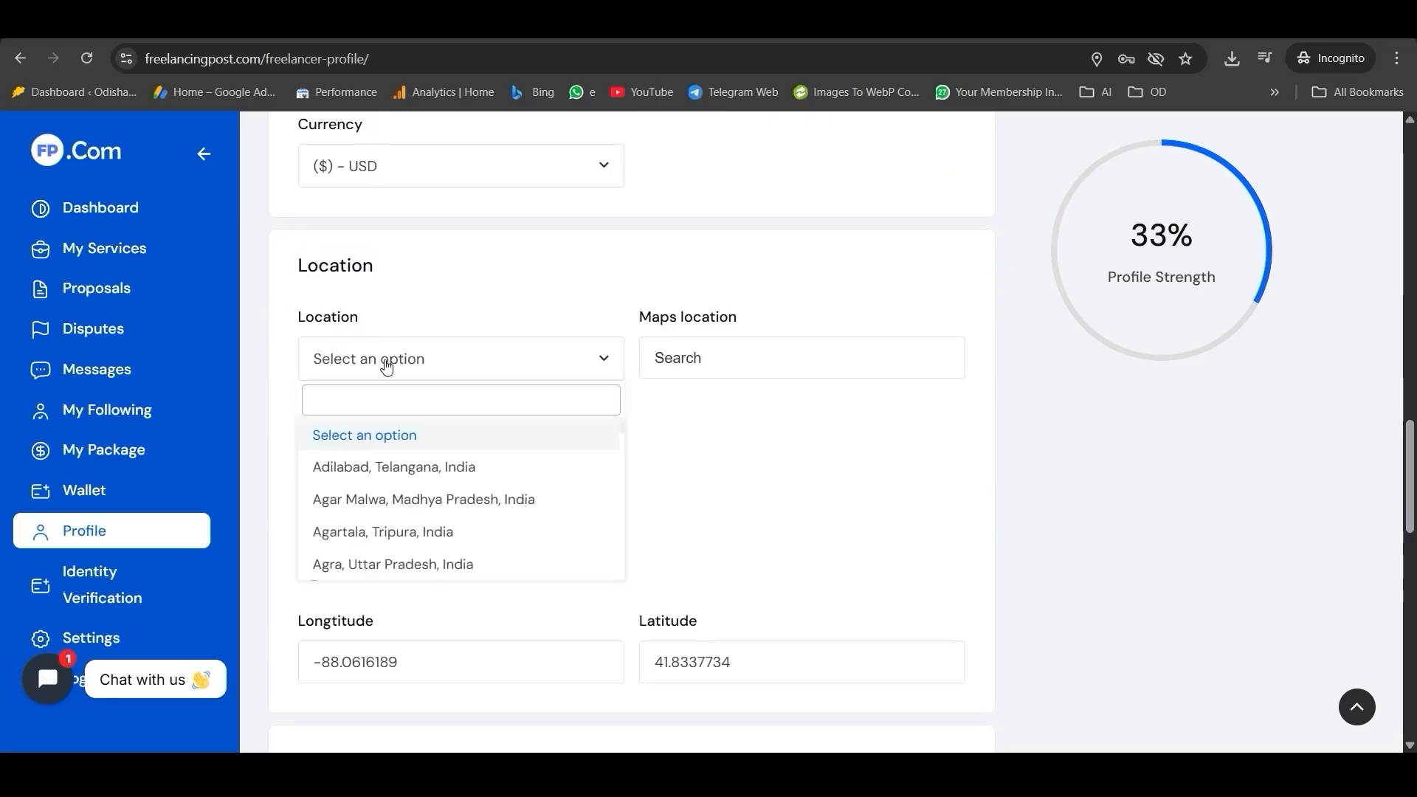
pyautogui.write('odisha')
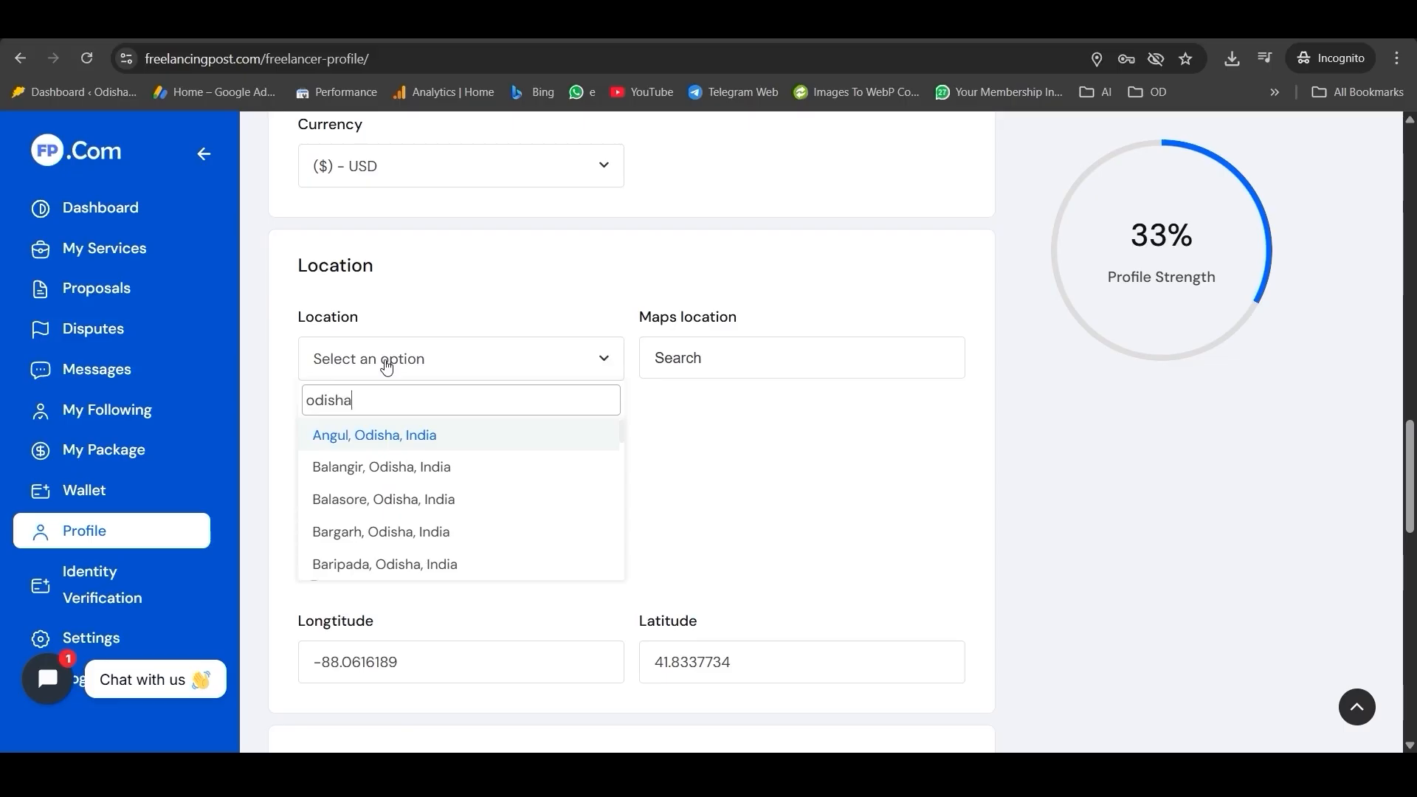
pyautogui.click(378, 497)
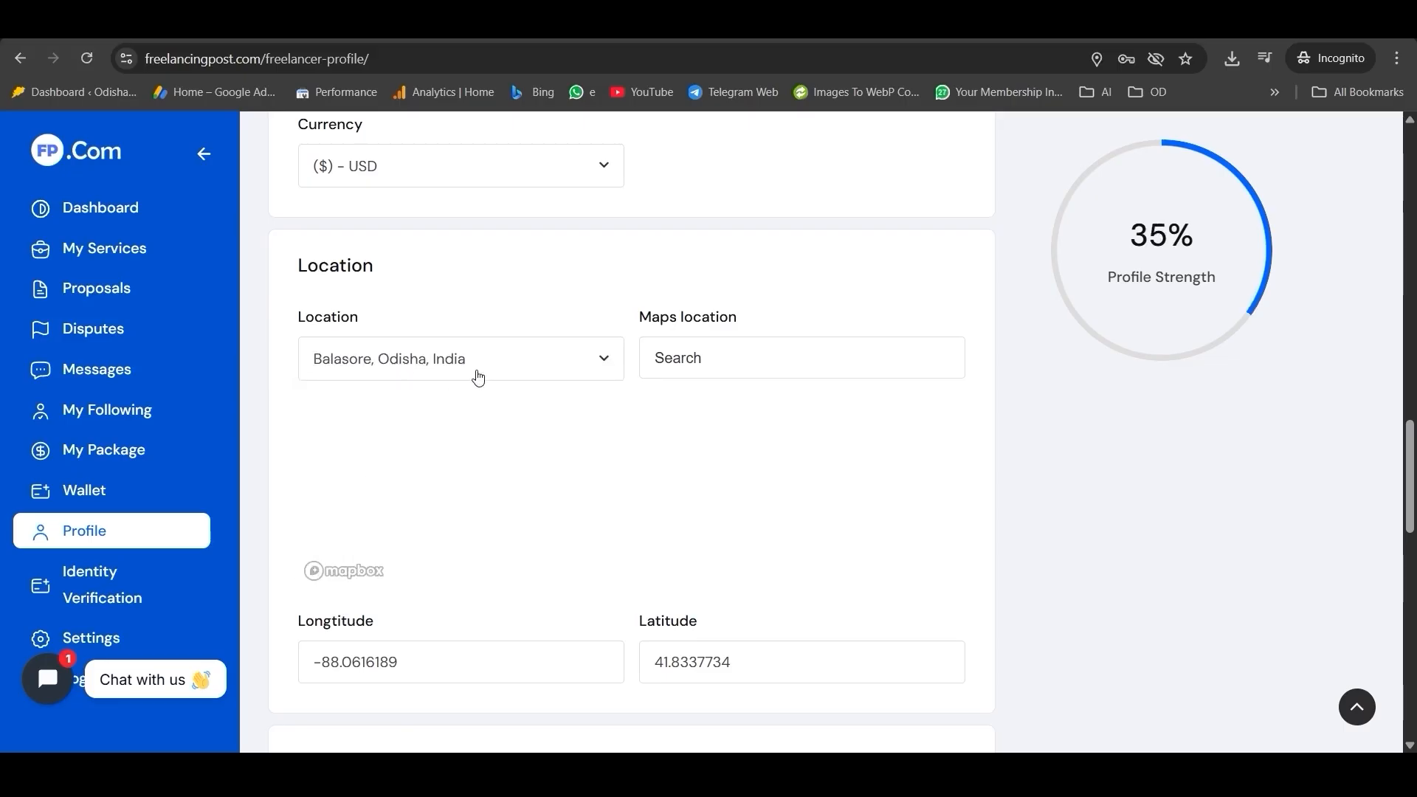
# Step: Attach the freelancer's CV & Resume PDF from the Desktop as the profile's CV attachment
pyautogui.scroll(-7, 448, 379)
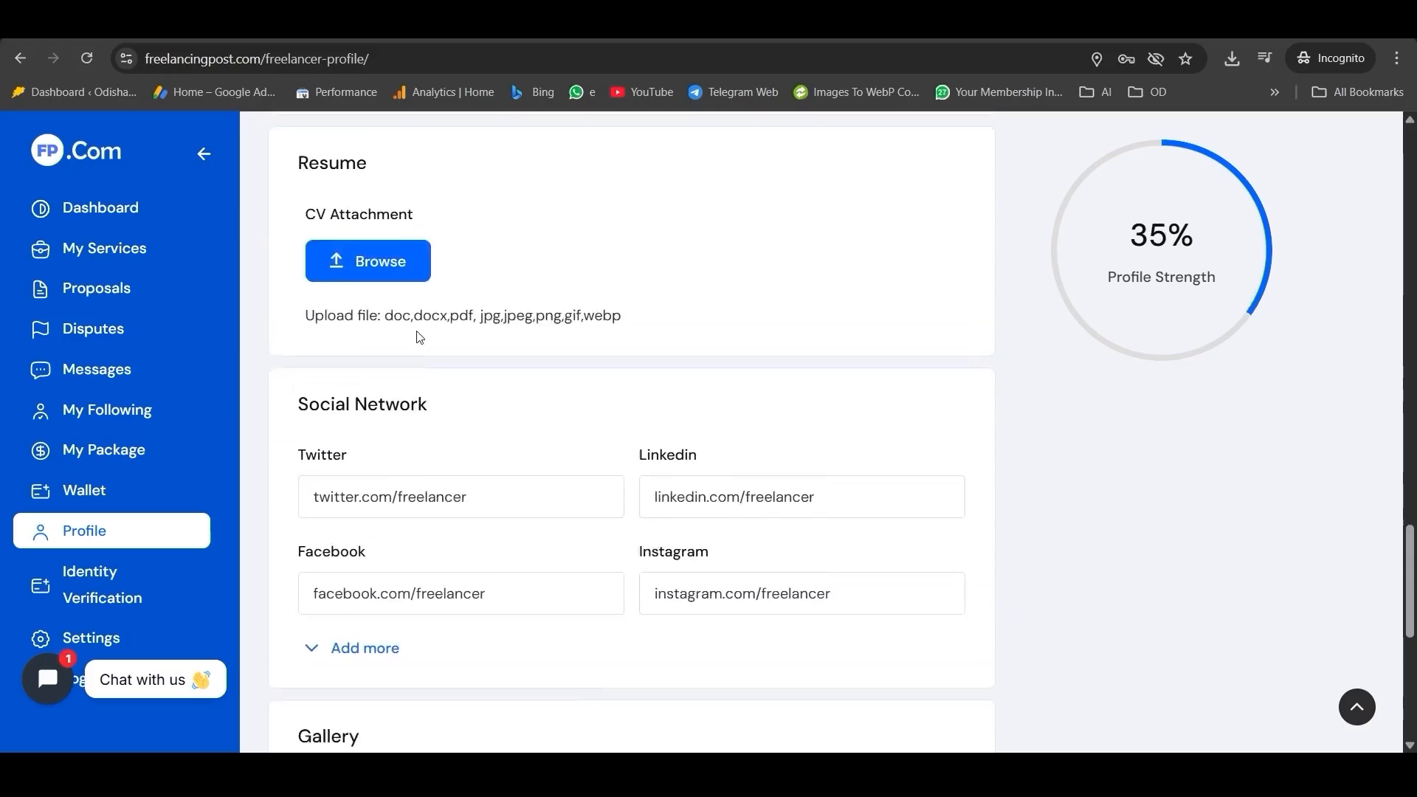
pyautogui.moveTo(300, 209); pyautogui.dragTo(383, 214)
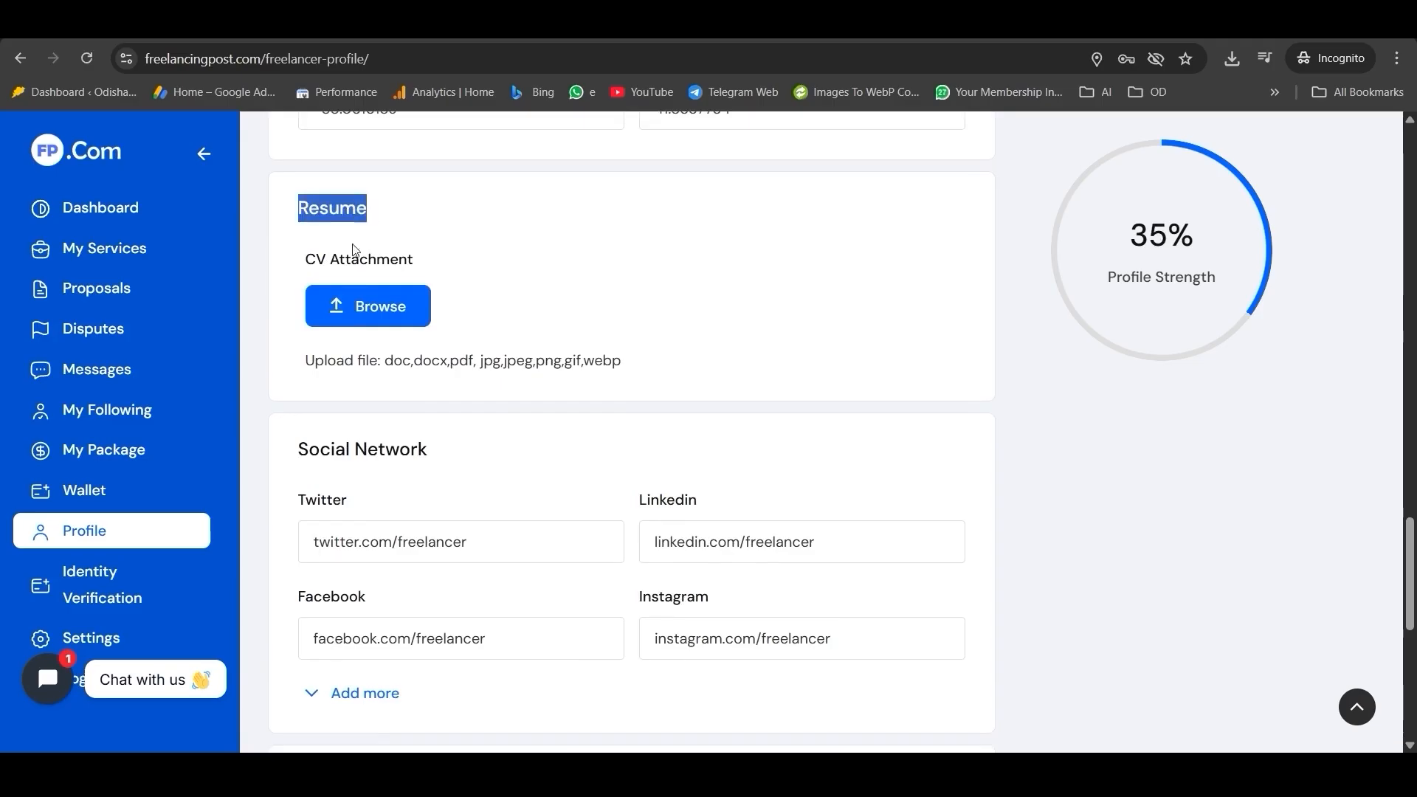
pyautogui.moveTo(307, 263); pyautogui.dragTo(433, 263)
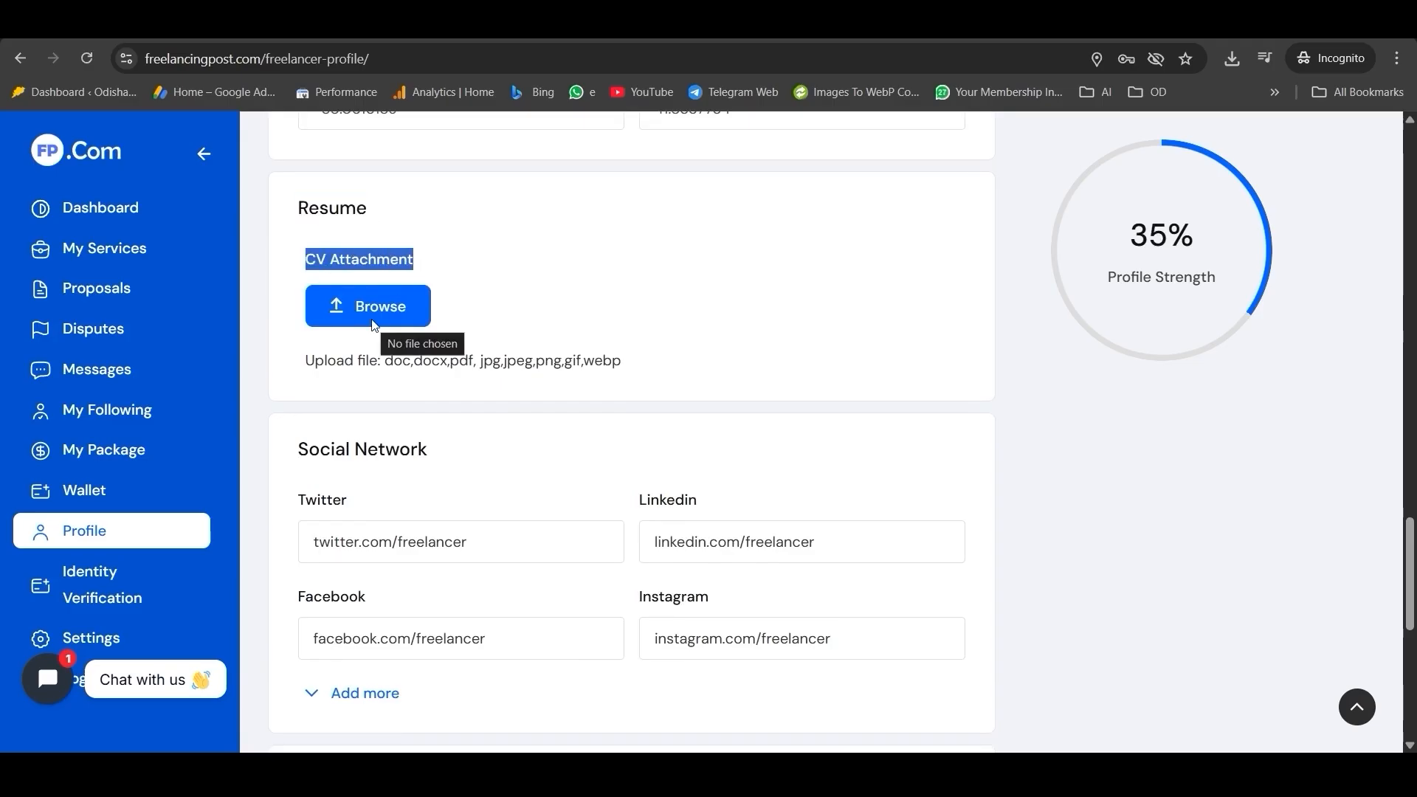
pyautogui.moveTo(384, 361); pyautogui.dragTo(628, 366)
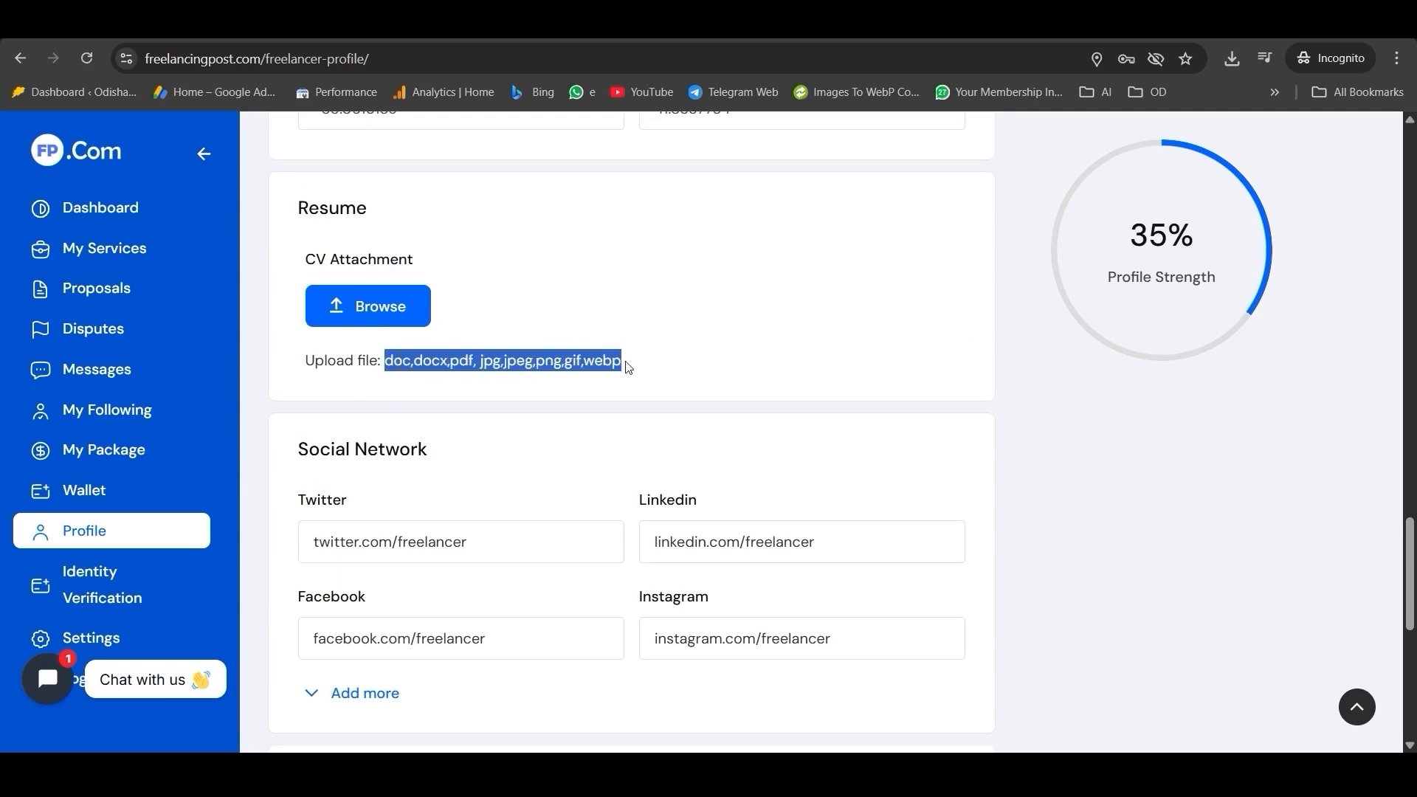
pyautogui.click(652, 363)
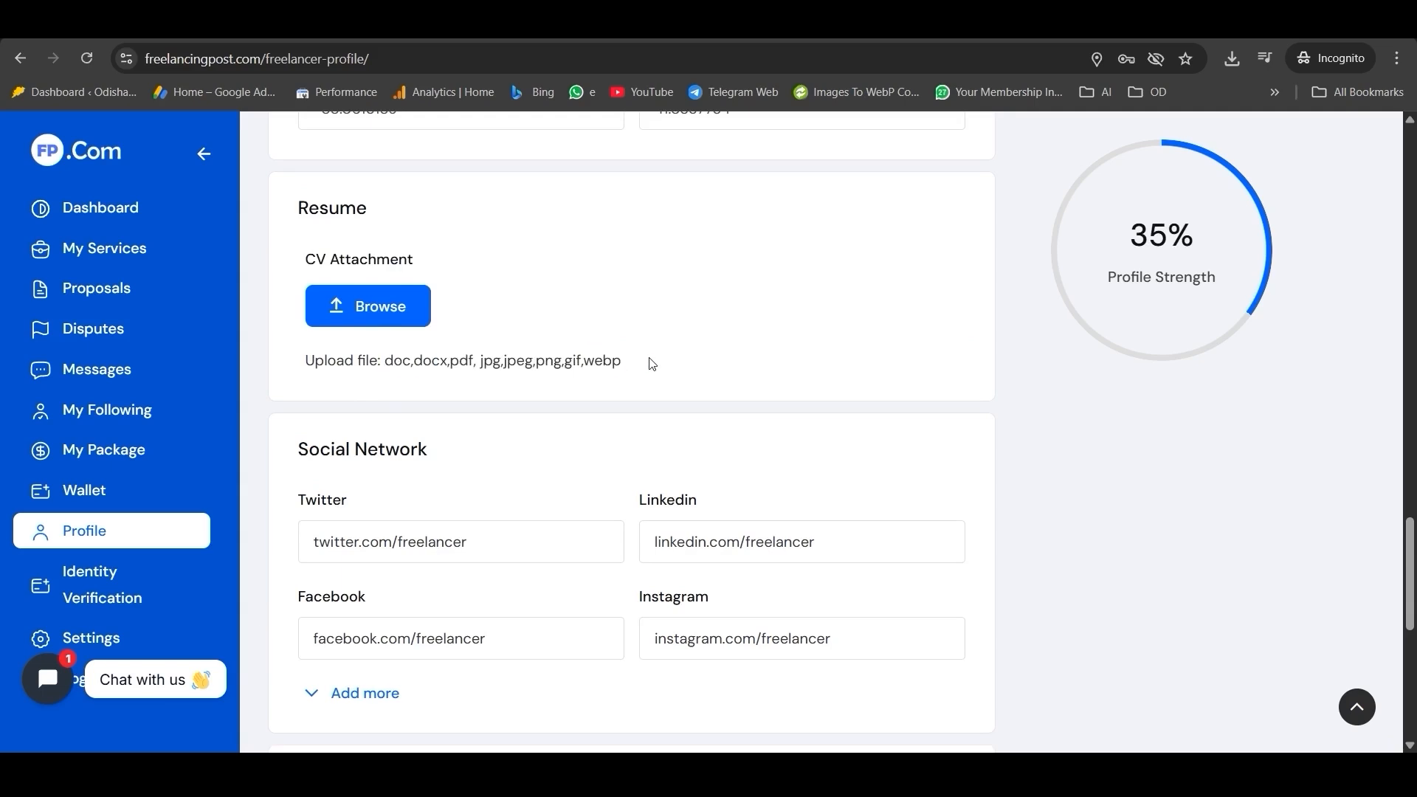
pyautogui.click(388, 305)
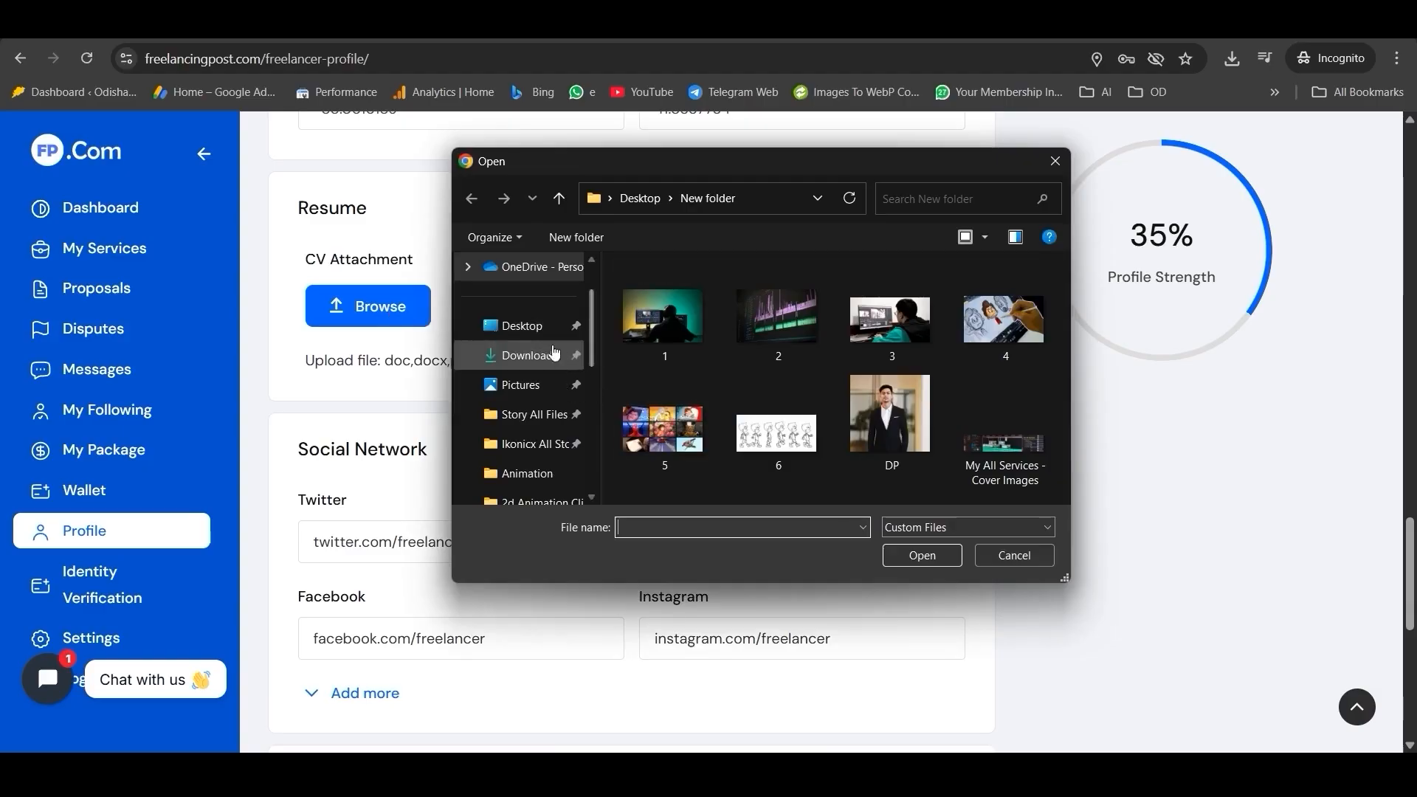
pyautogui.click(522, 326)
pyautogui.scroll(-5, 948, 410)
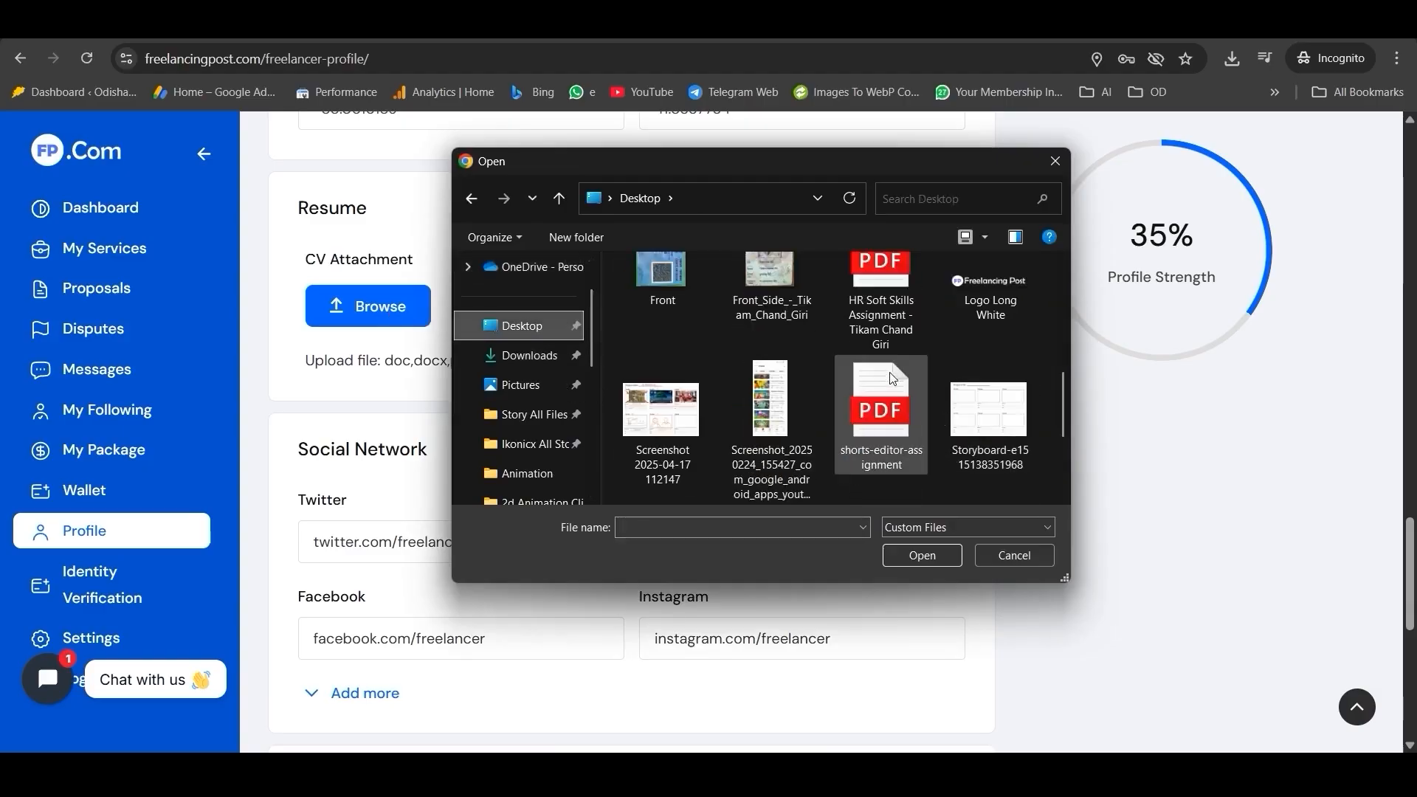
pyautogui.scroll(1, 804, 415)
pyautogui.scroll(2, 805, 415)
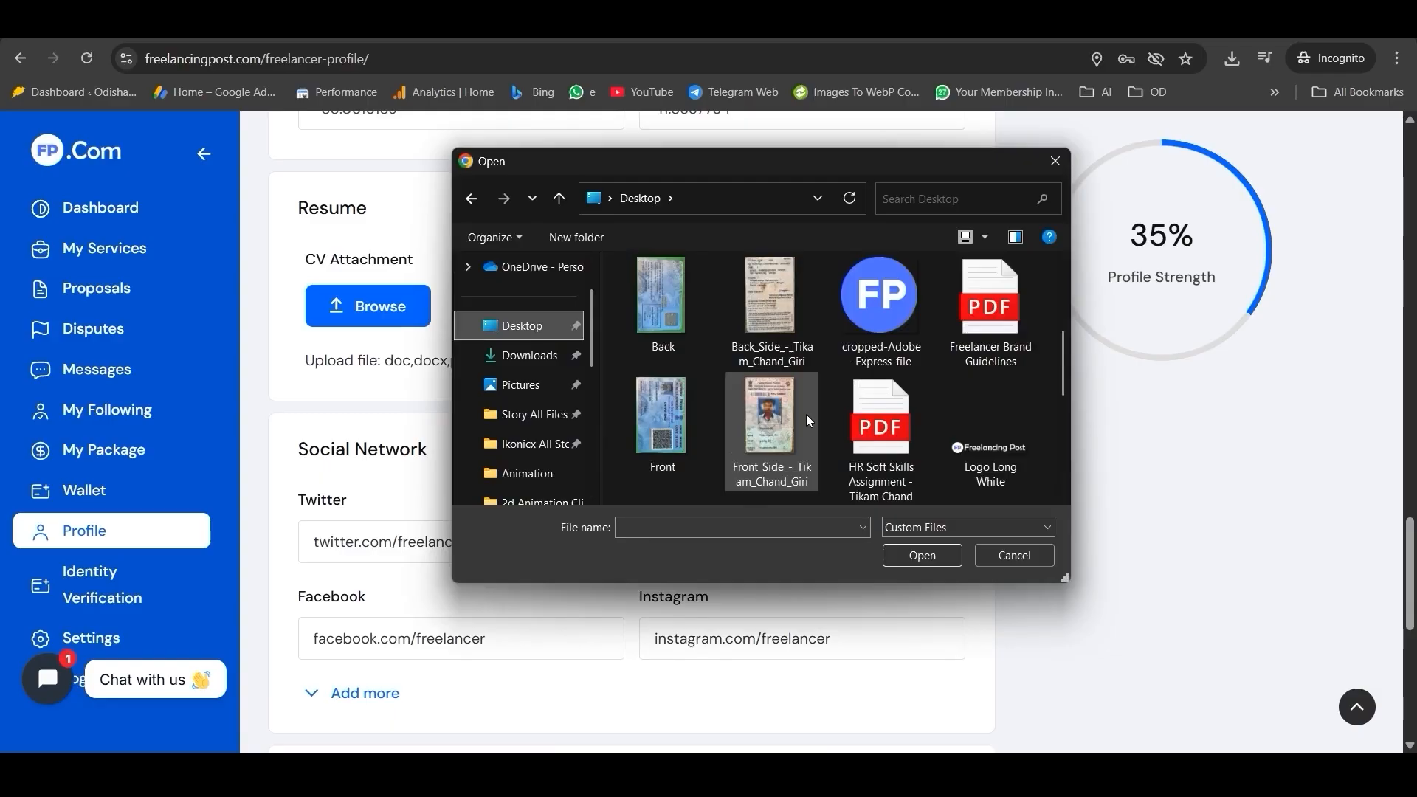
pyautogui.scroll(2, 901, 377)
pyautogui.scroll(-6, 887, 384)
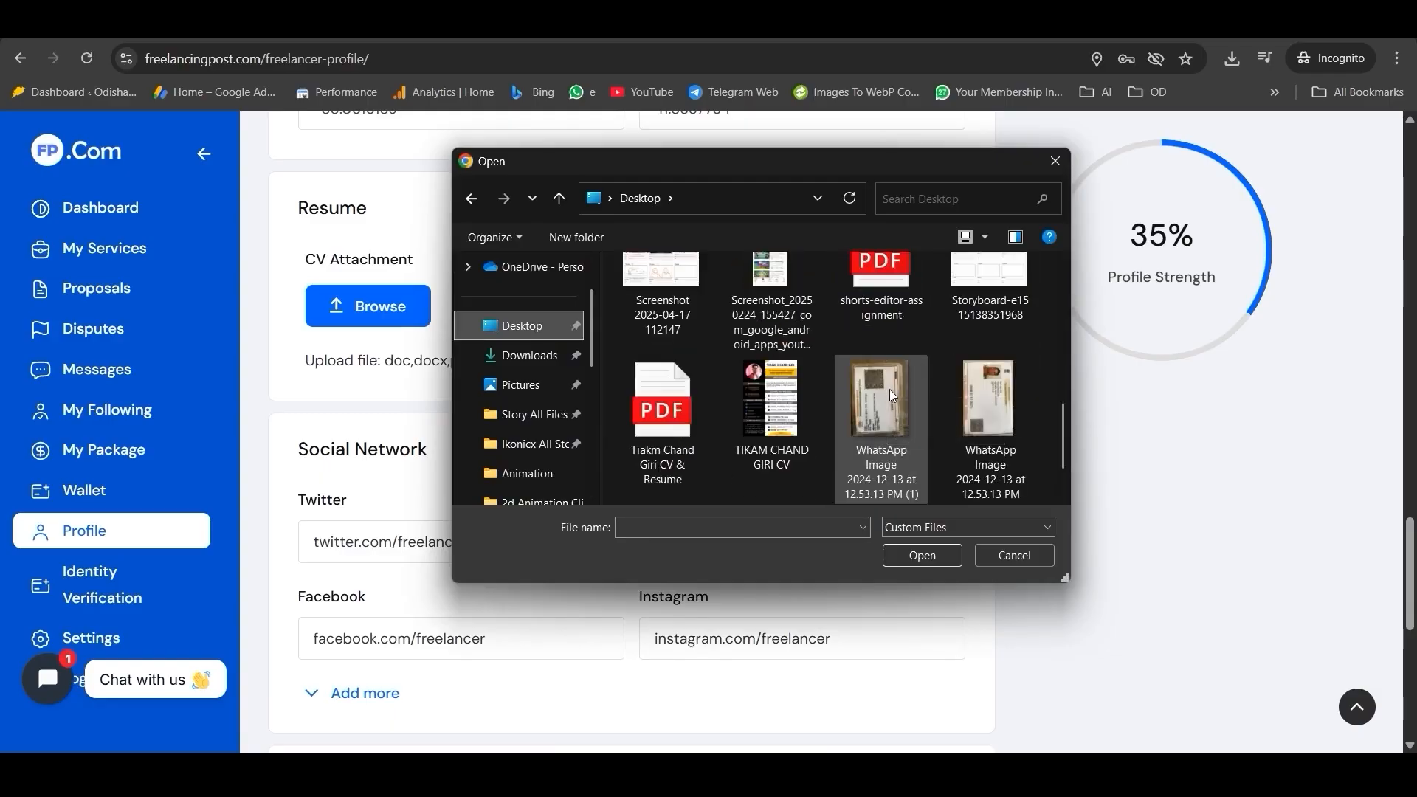
pyautogui.doubleClick(687, 411)
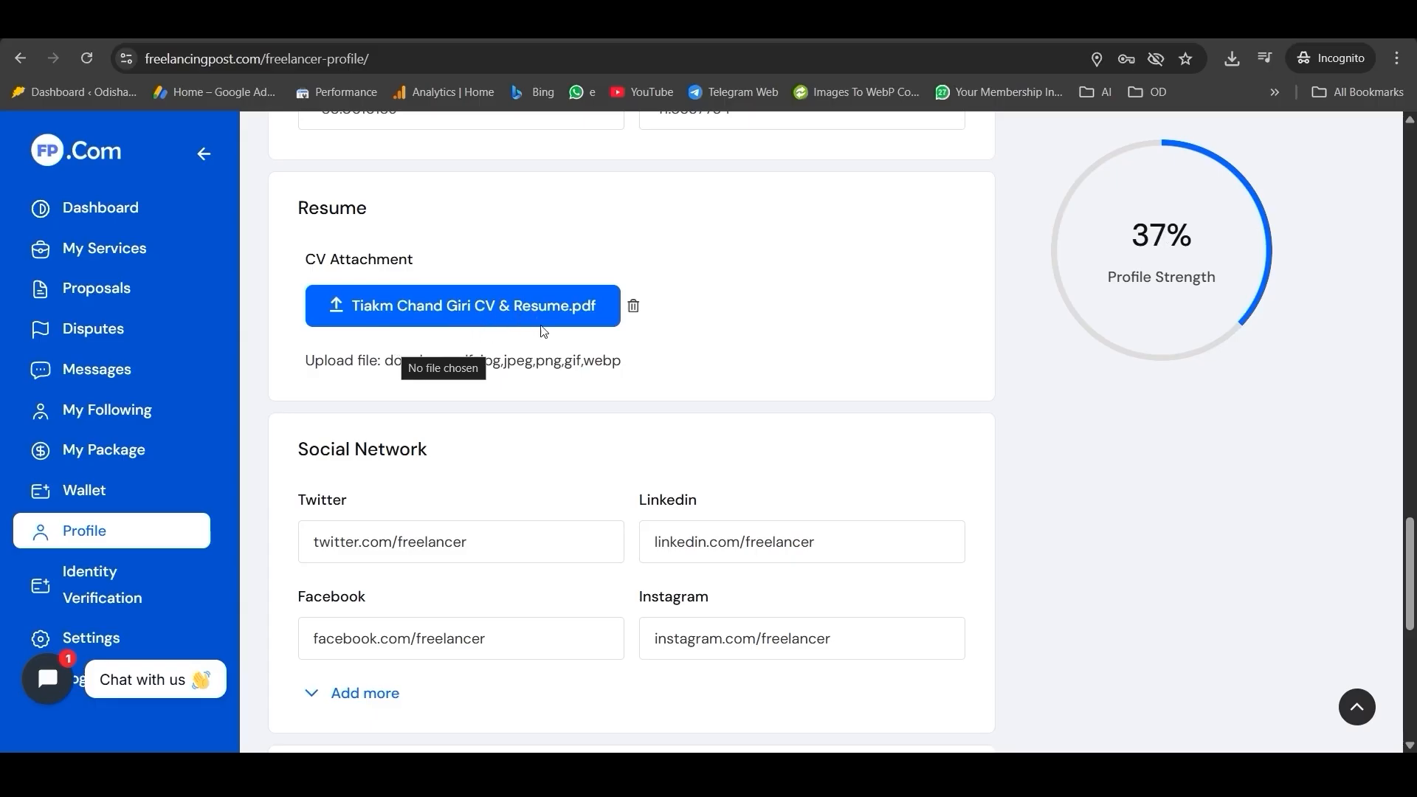
pyautogui.scroll(-2, 509, 344)
pyautogui.scroll(-2, 500, 356)
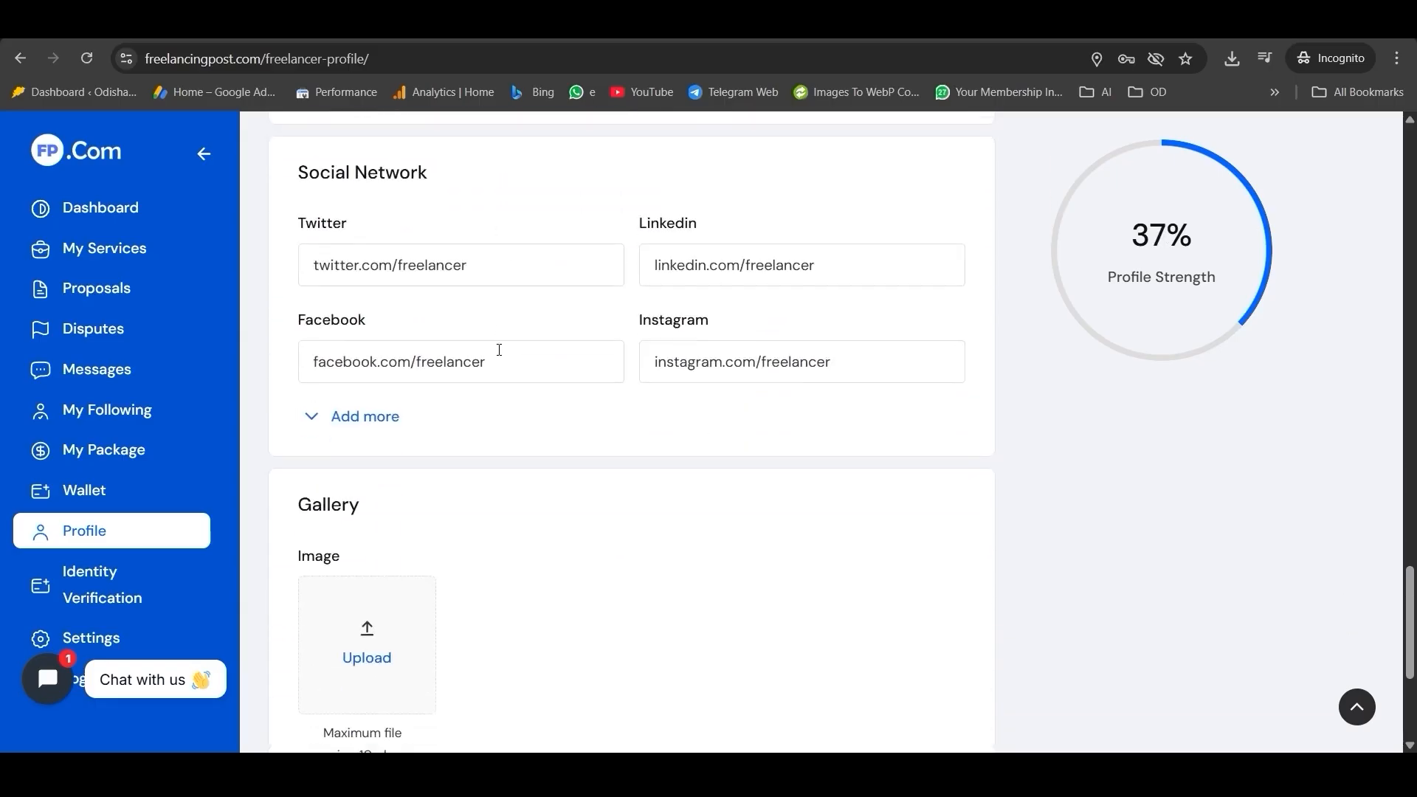
pyautogui.moveTo(297, 173); pyautogui.dragTo(458, 183)
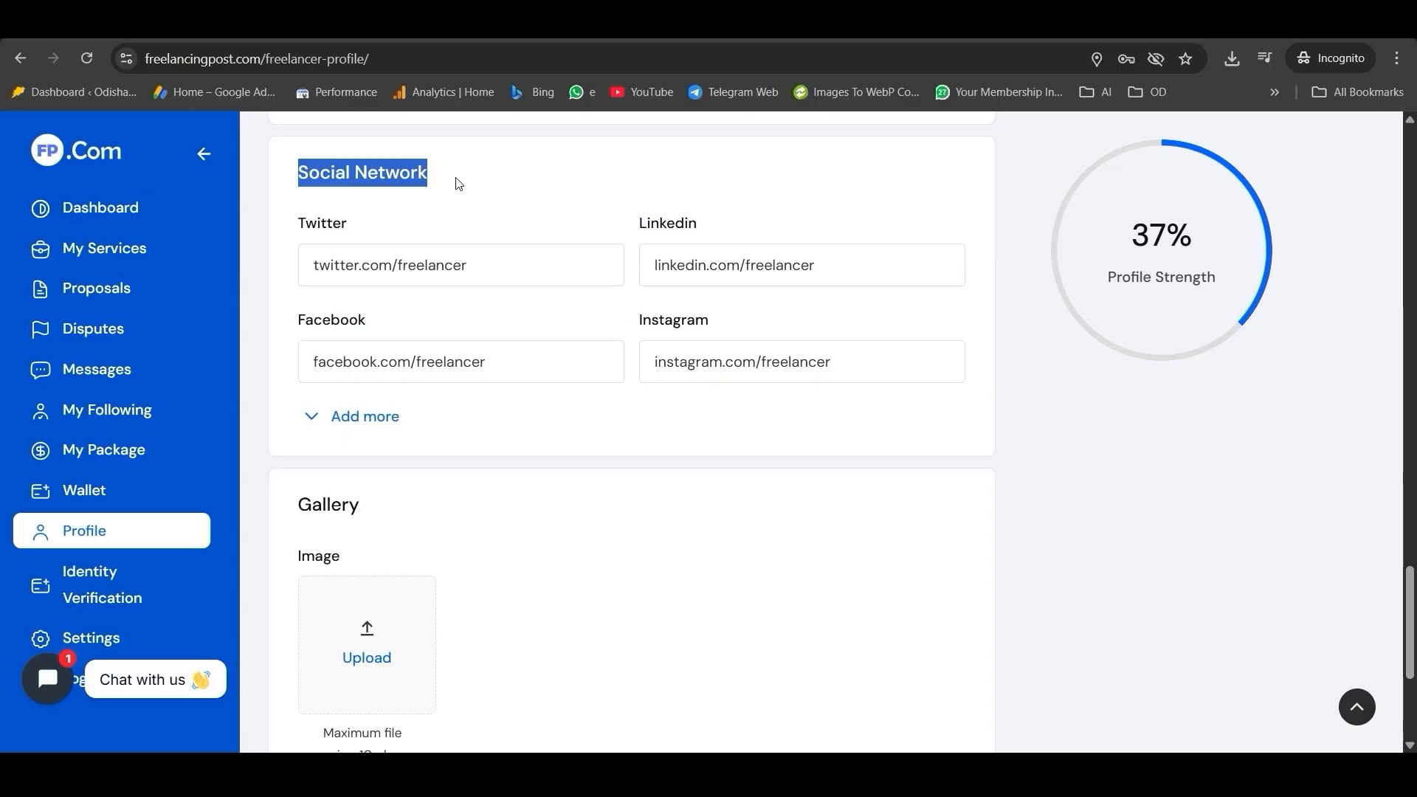
pyautogui.click(438, 248)
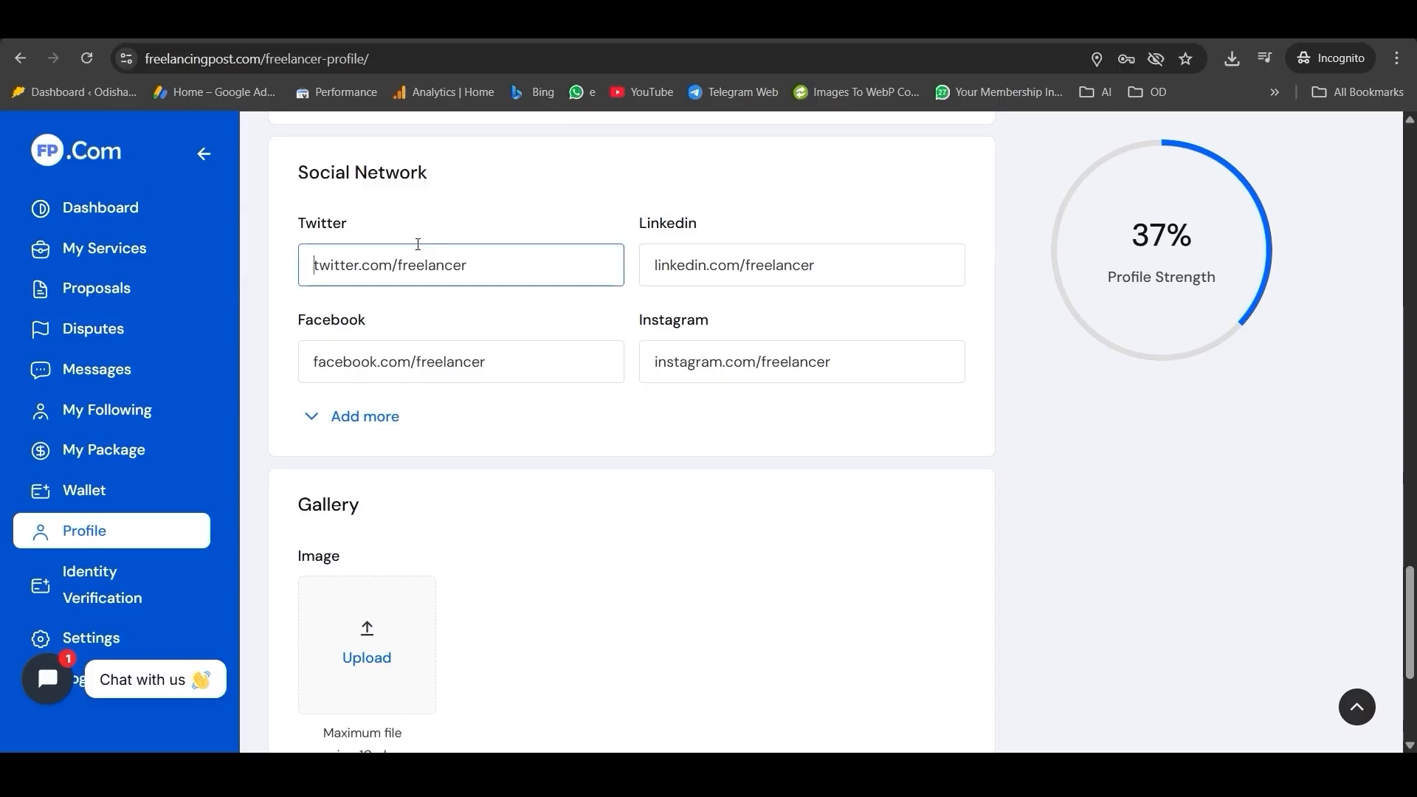
pyautogui.hotkey('ctrl', 'Tab')
pyautogui.click(414, 51)
pyautogui.hotkey('ctrl', 'c')
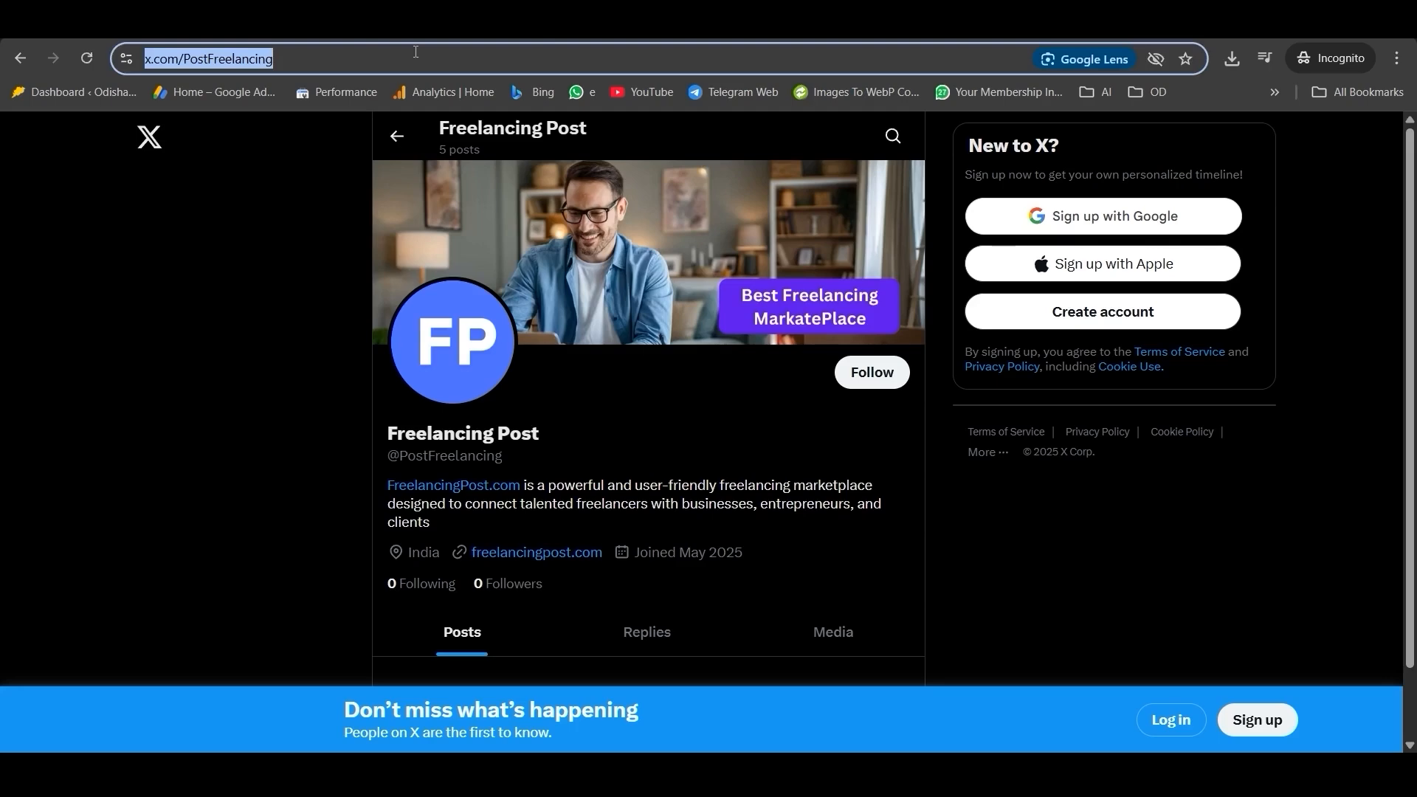
pyautogui.hotkey('ctrl', 'shift', 'Tab')
pyautogui.hotkey('ctrl', 'v')
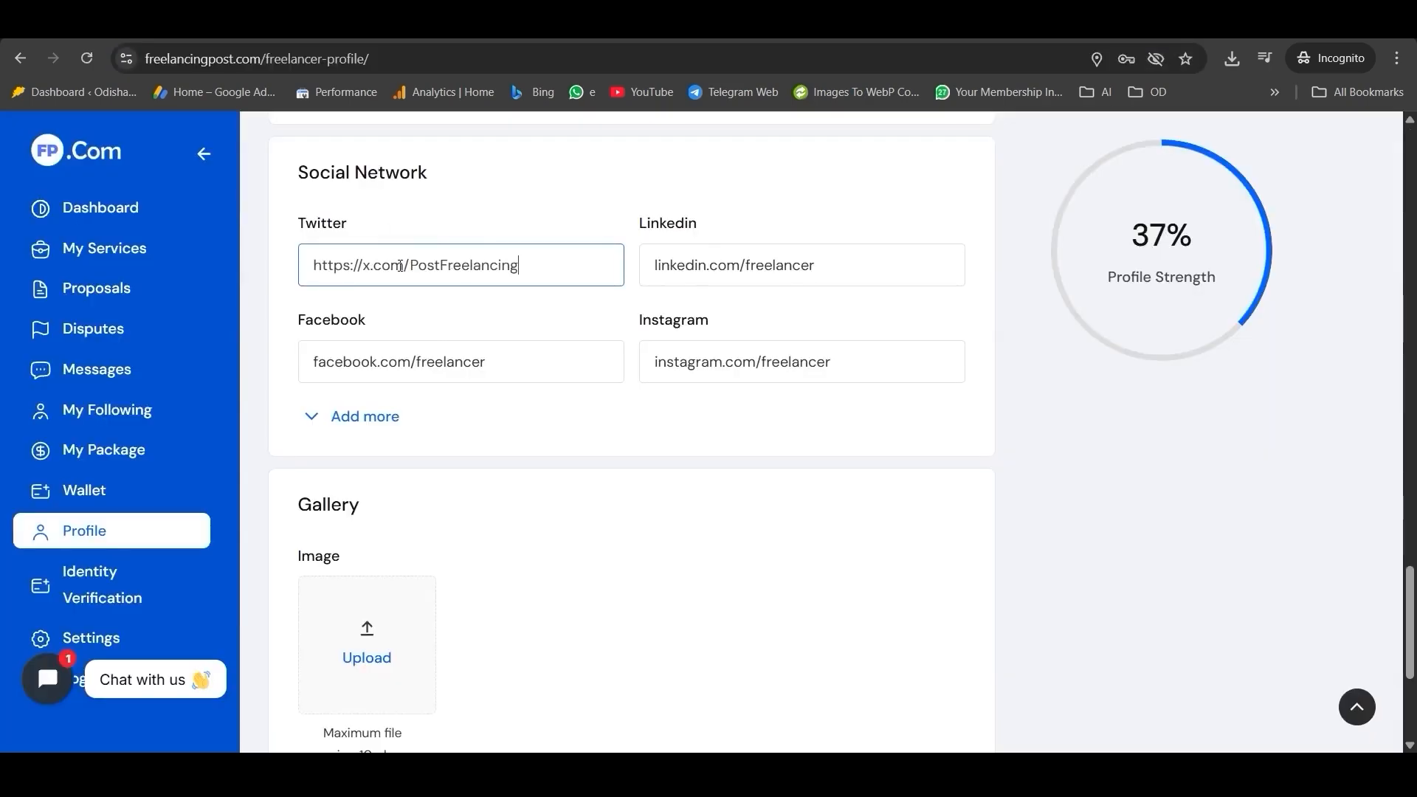
# Step: Copy the address of the company's LinkedIn page into the profile's Linkedin field
pyautogui.hotkey('ctrl', 'Tab')
pyautogui.click(445, 64)
pyautogui.hotkey('ctrl', 'c')
pyautogui.hotkey('ctrl', 'shift', 'Tab')
pyautogui.click(675, 273)
pyautogui.hotkey('ctrl', 'v')
# Step: Copy the address of the Freelancing Post Facebook page into the profile's Facebook field
pyautogui.hotkey('ctrl', 'Tab')
pyautogui.click(708, 61)
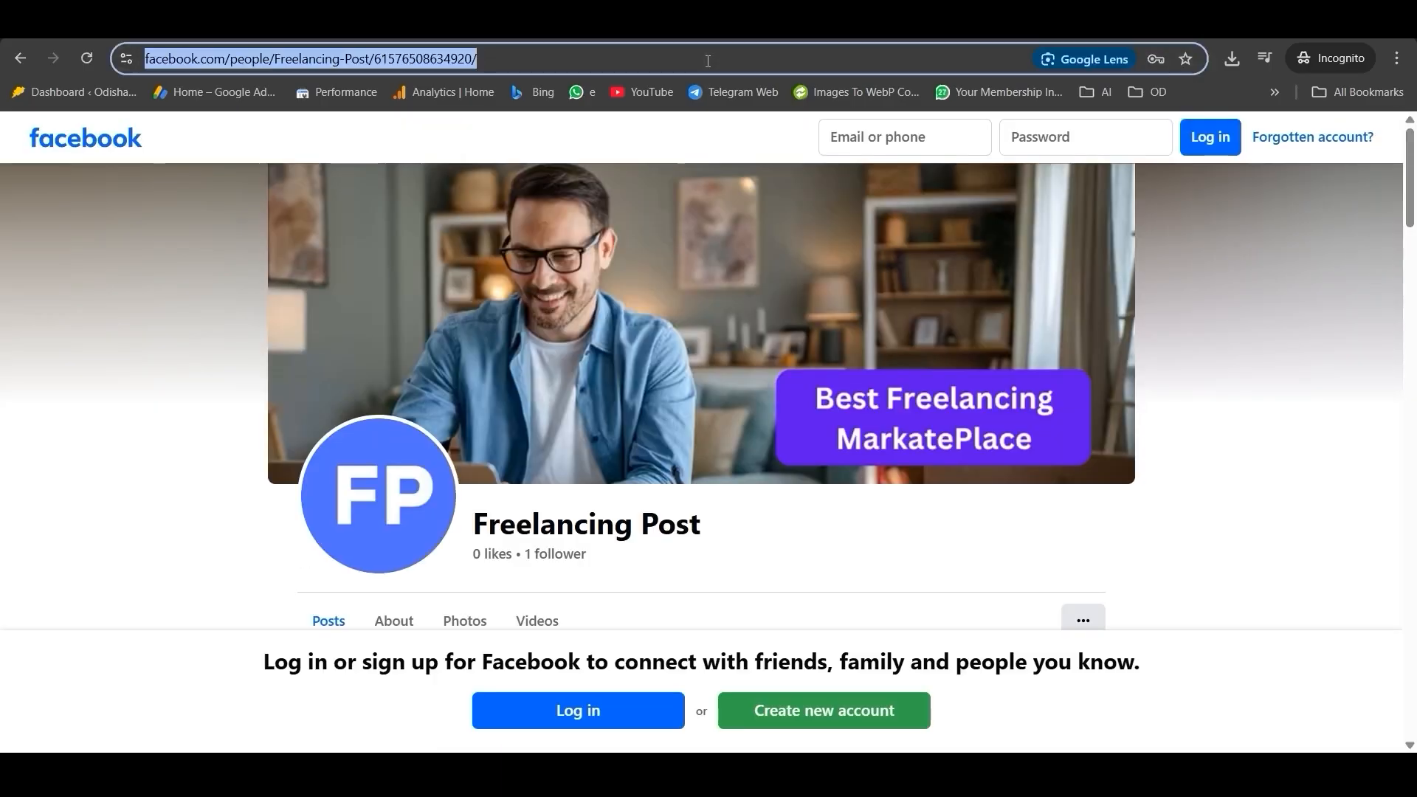
pyautogui.hotkey('ctrl', 'c')
pyautogui.hotkey('ctrl', 'shift', 'Tab')
pyautogui.click(405, 353)
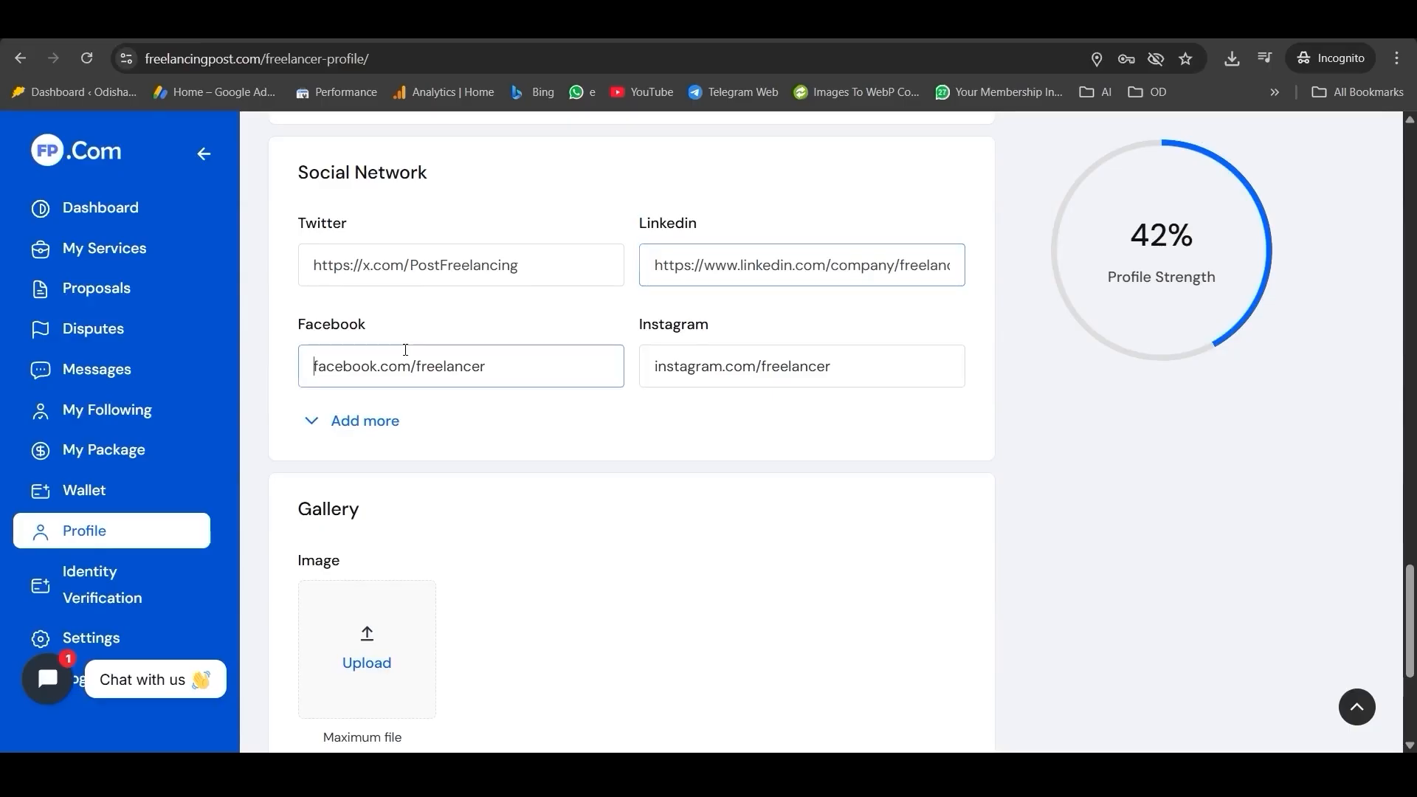
pyautogui.hotkey('ctrl', 'v')
# Step: Copy the address of the freelancing_post Instagram page into the profile's Instagram field, leaving no additional network entry
pyautogui.hotkey('ctrl', 'Tab')
pyautogui.click(736, 48)
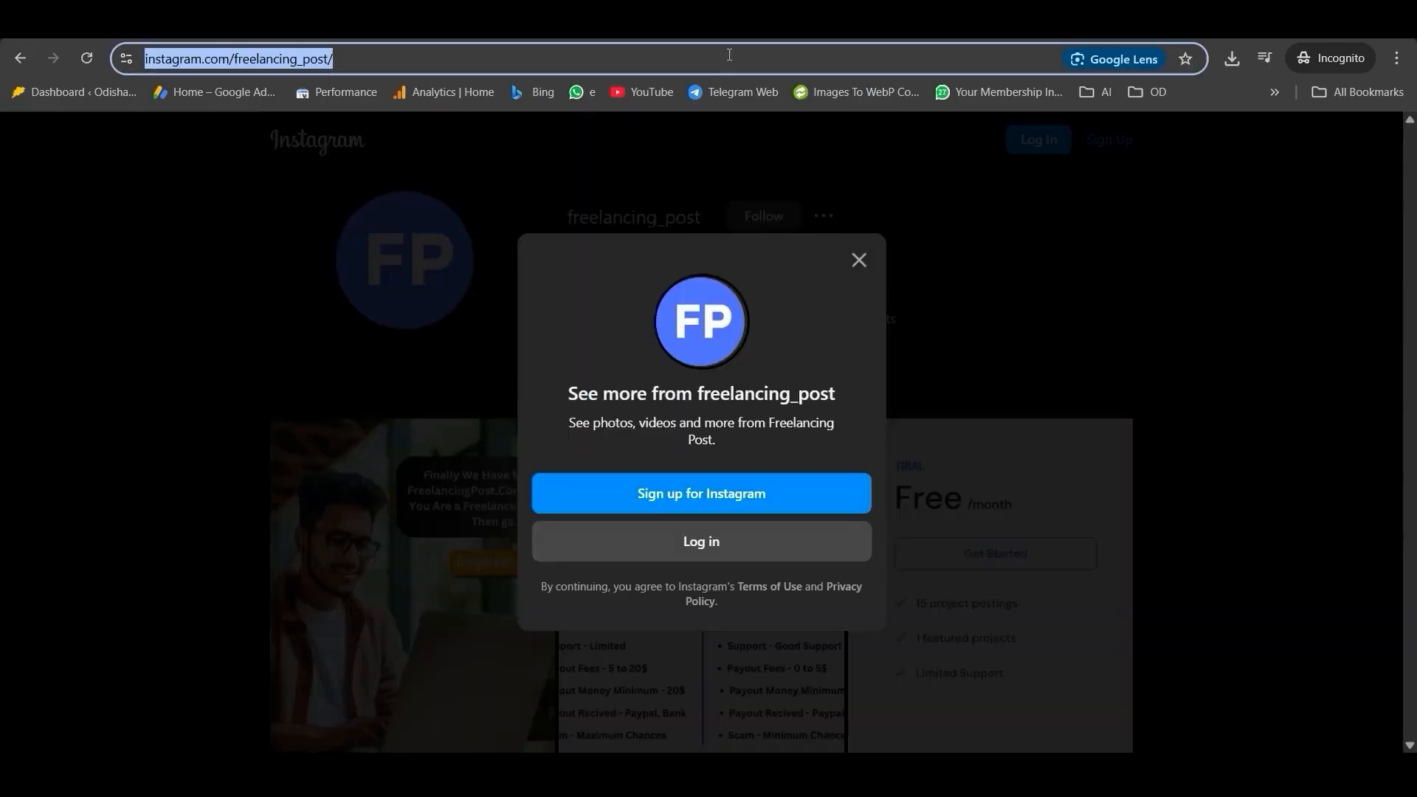
pyautogui.hotkey('ctrl', 'c')
pyautogui.hotkey('ctrl', 'shift', 'Tab')
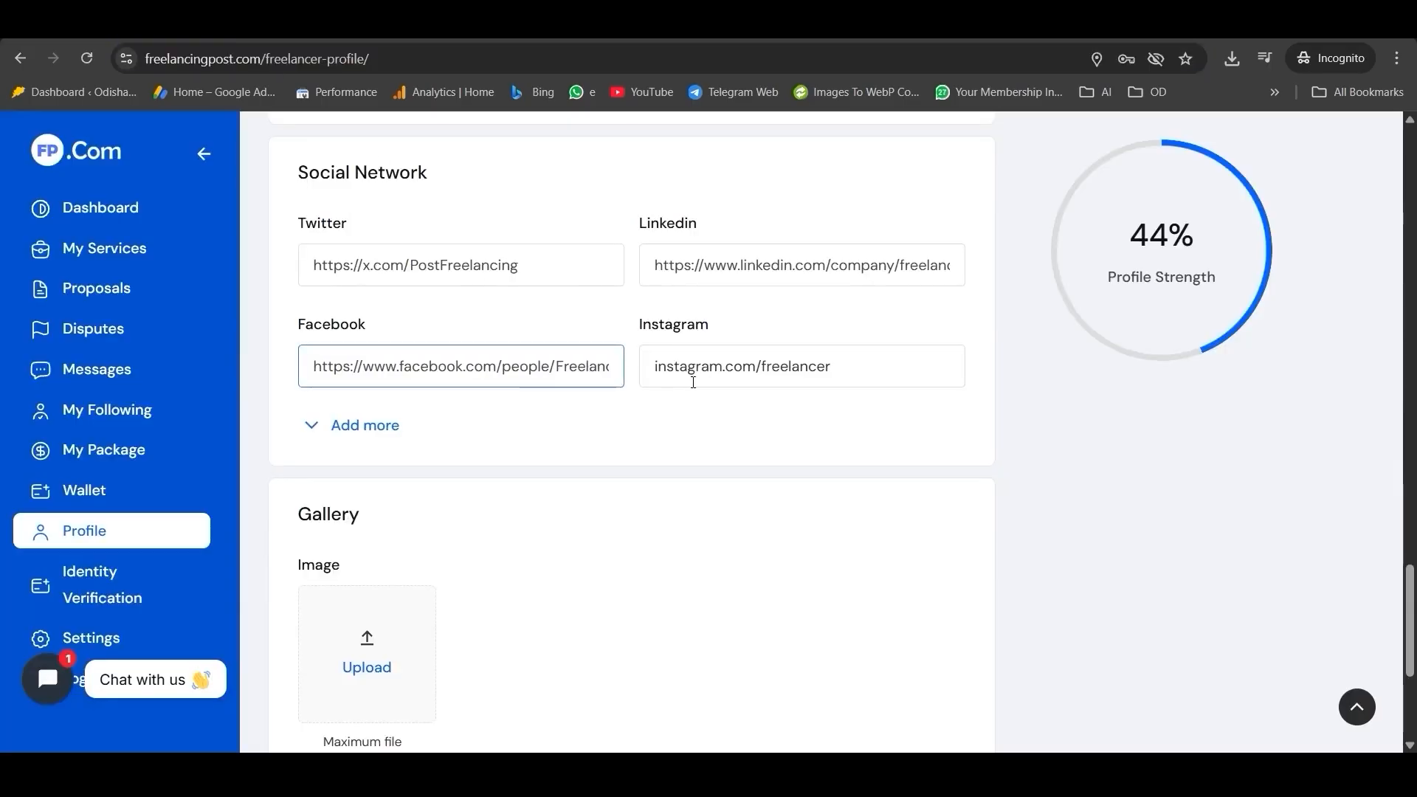
pyautogui.click(690, 376)
pyautogui.hotkey('ctrl', 'v')
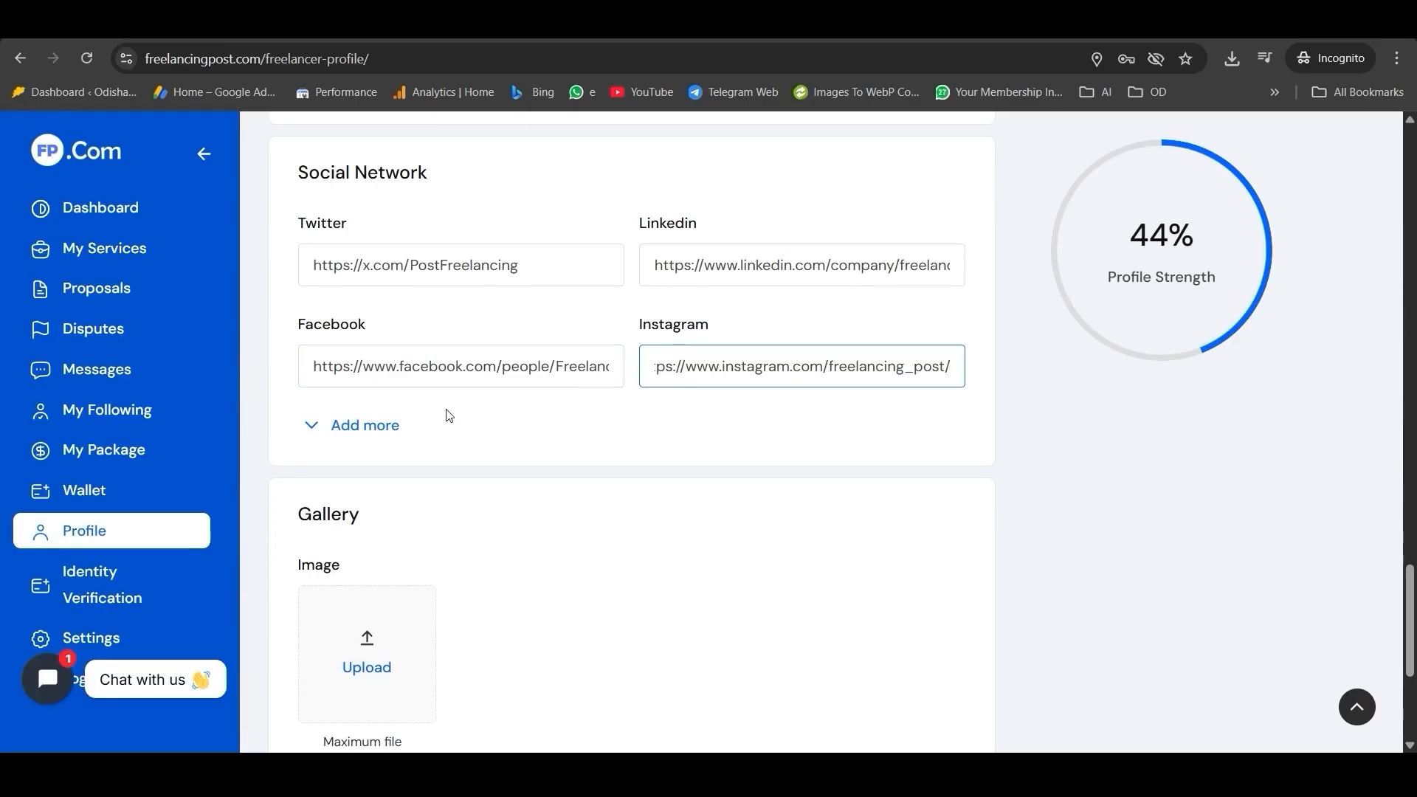
pyautogui.click(396, 427)
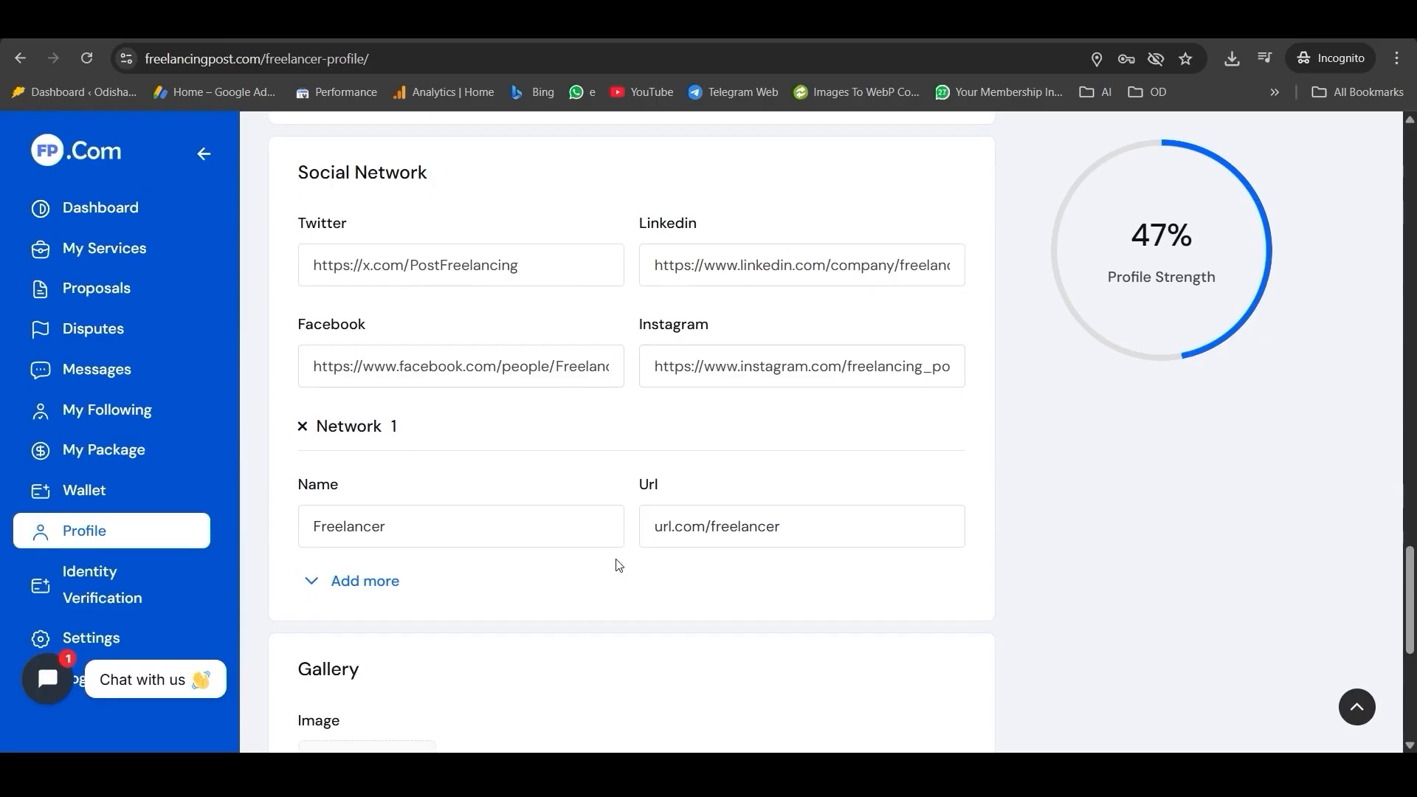
pyautogui.click(302, 426)
# Step: Upload images 1 to 6 from the Desktop's New folder to the profile gallery
pyautogui.scroll(-2, 453, 389)
pyautogui.moveTo(299, 332); pyautogui.dragTo(399, 341)
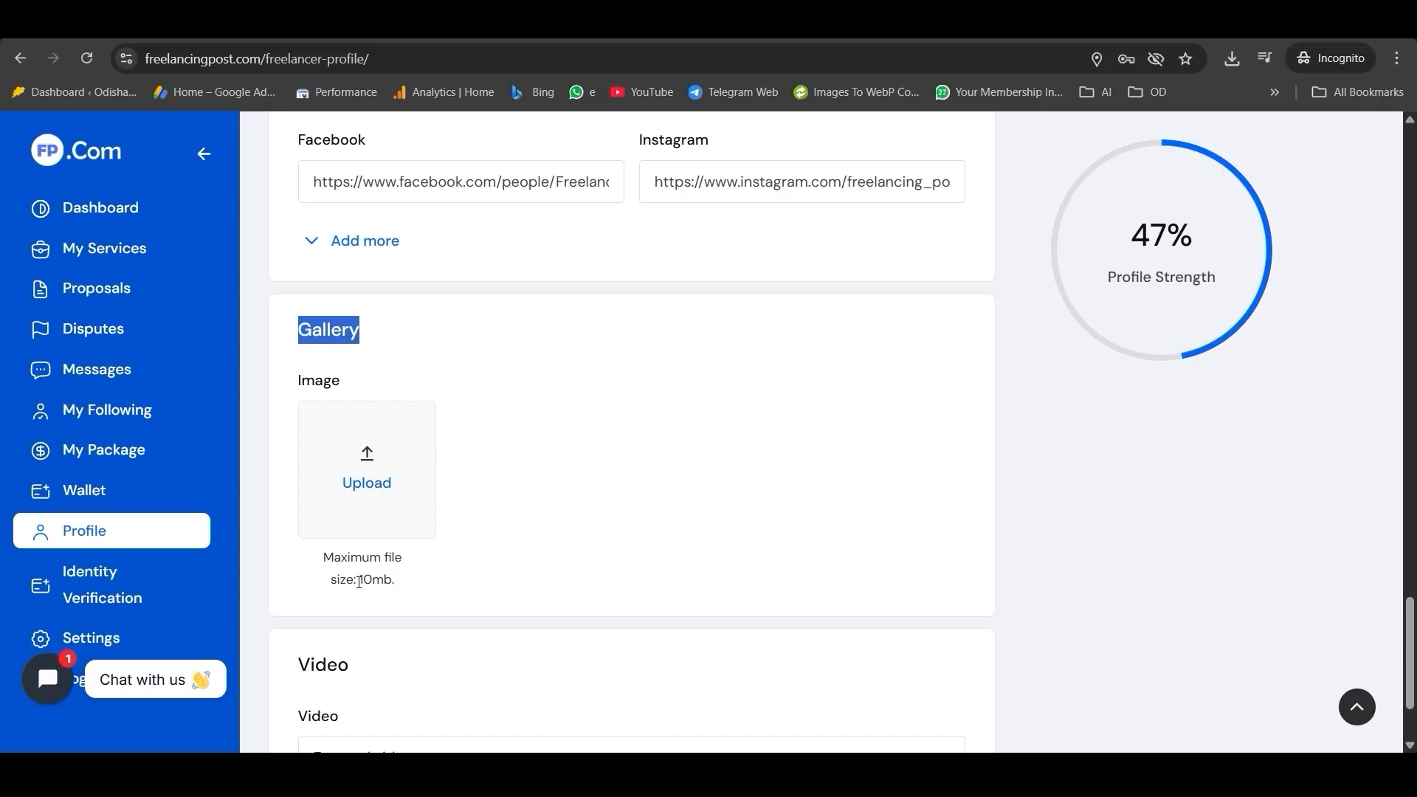
pyautogui.moveTo(358, 580); pyautogui.dragTo(413, 583)
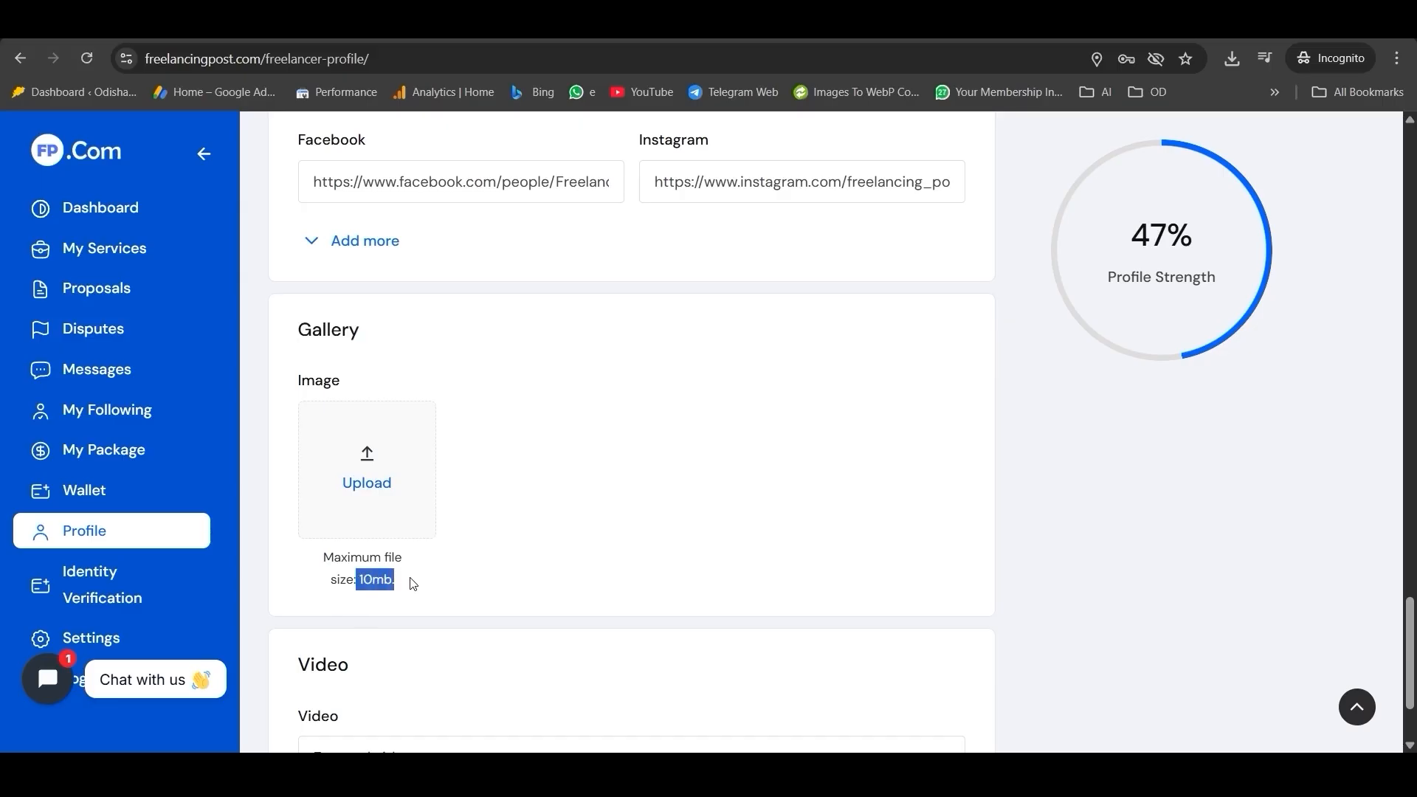
pyautogui.click(377, 492)
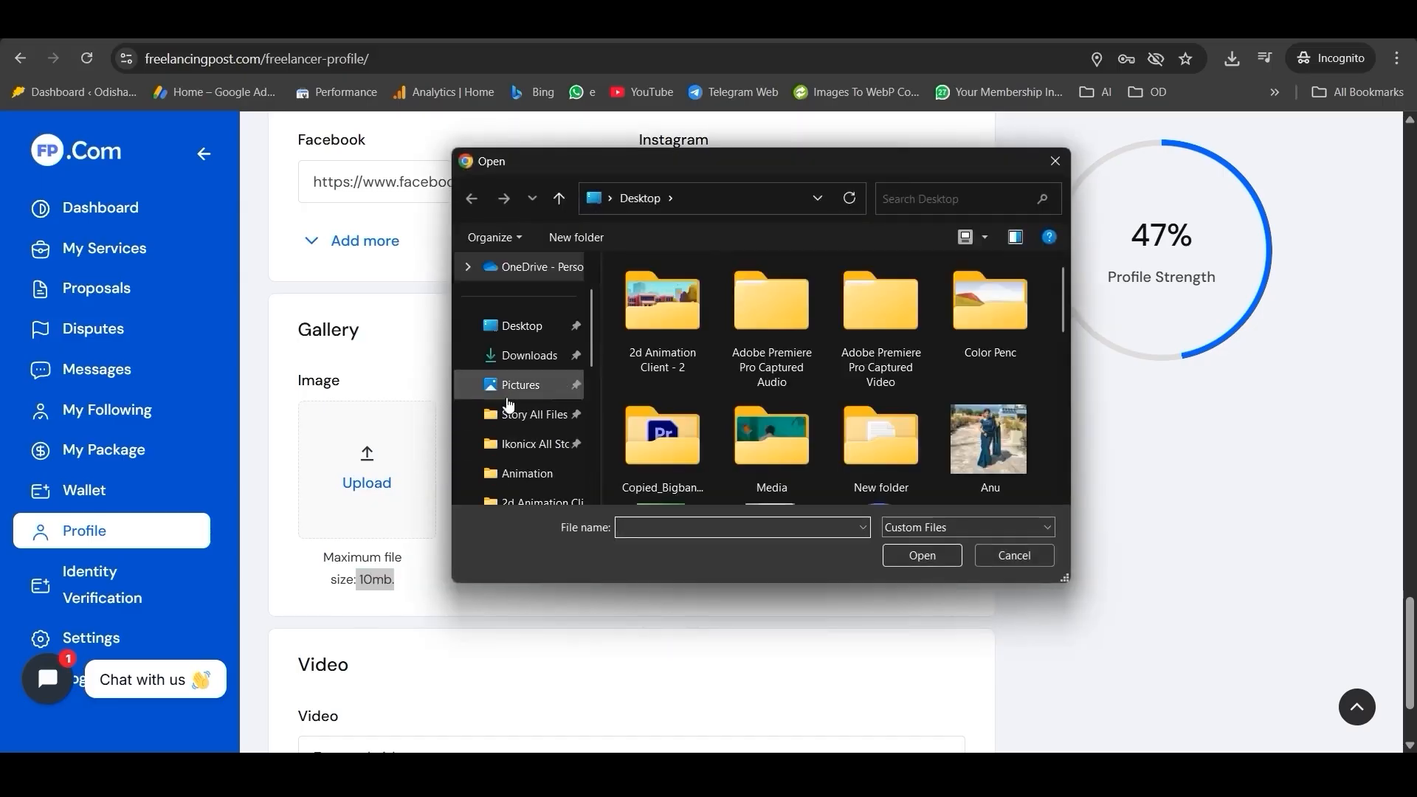
pyautogui.doubleClick(891, 425)
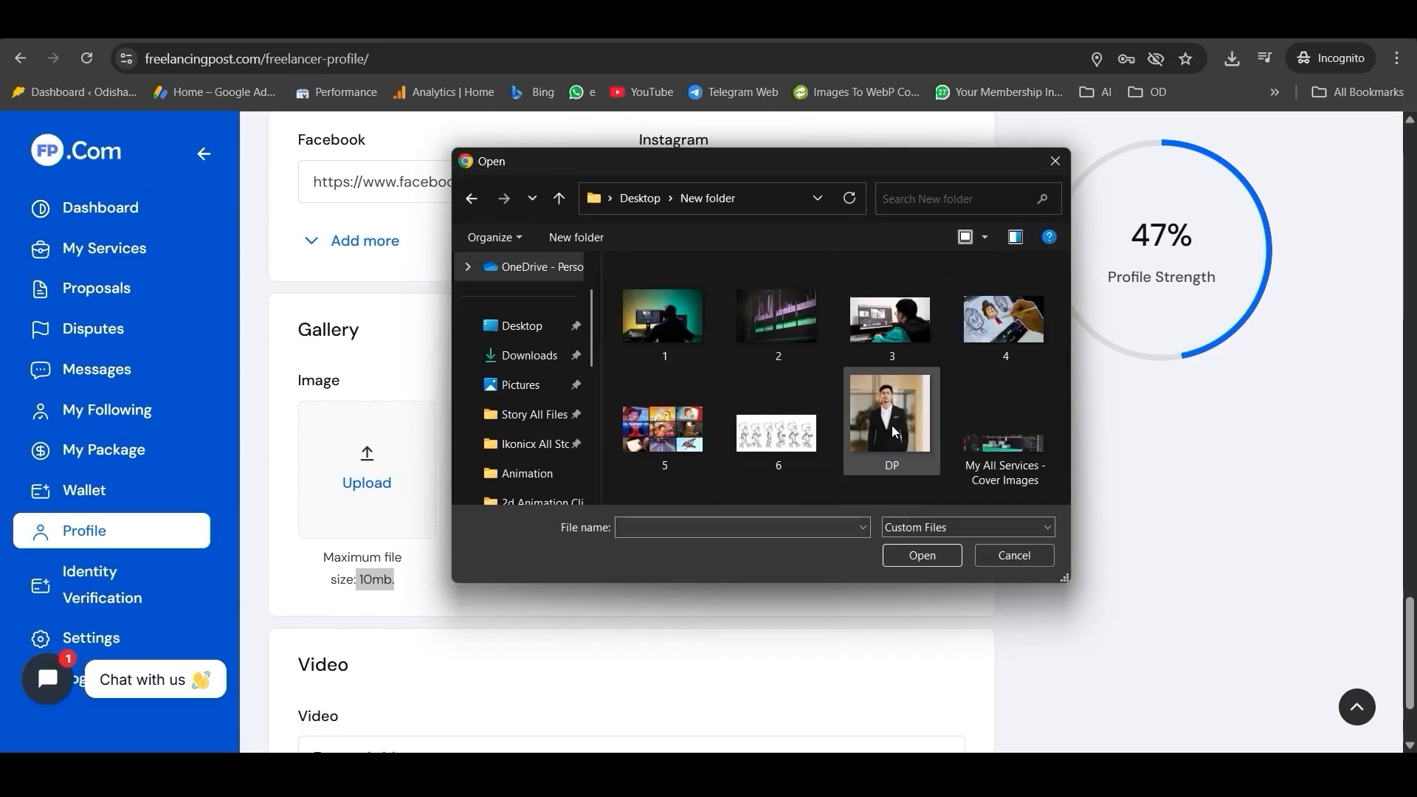
pyautogui.click(660, 324)
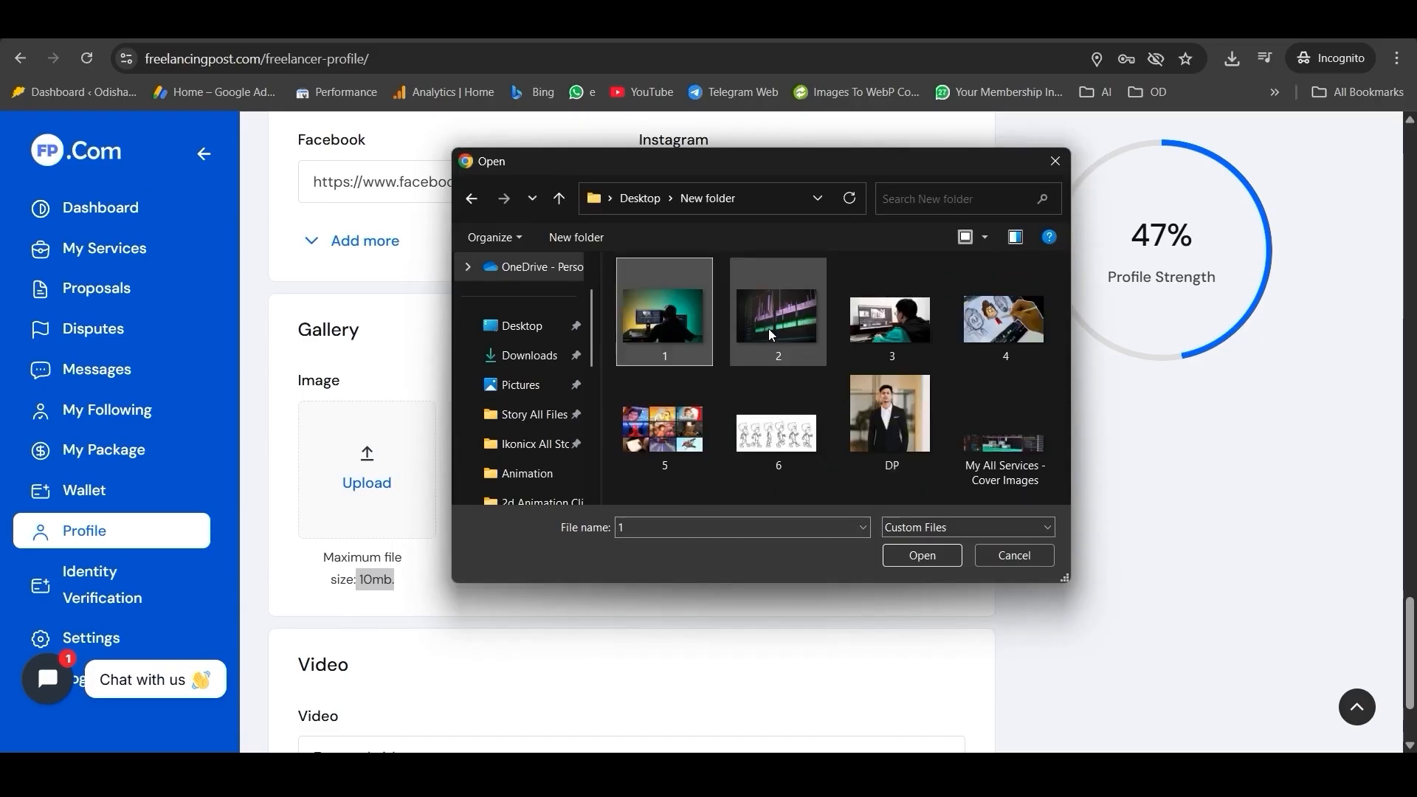
pyautogui.keyDown('ctrl'); pyautogui.click(772, 324); pyautogui.keyUp('ctrl')
pyautogui.keyDown('ctrl'); pyautogui.click(892, 321); pyautogui.keyUp('ctrl')
pyautogui.keyDown('ctrl'); pyautogui.click(1005, 321); pyautogui.keyUp('ctrl')
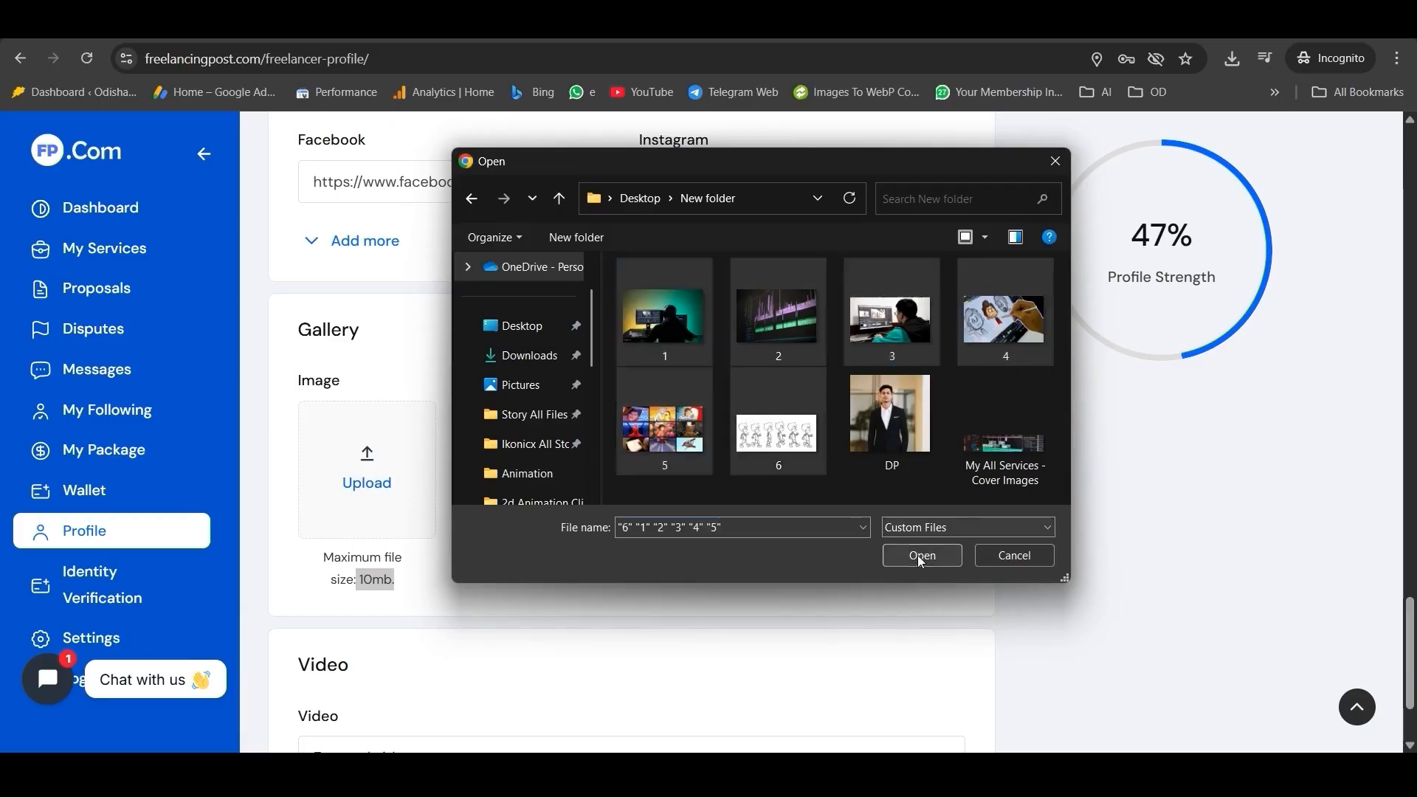
pyautogui.click(921, 555)
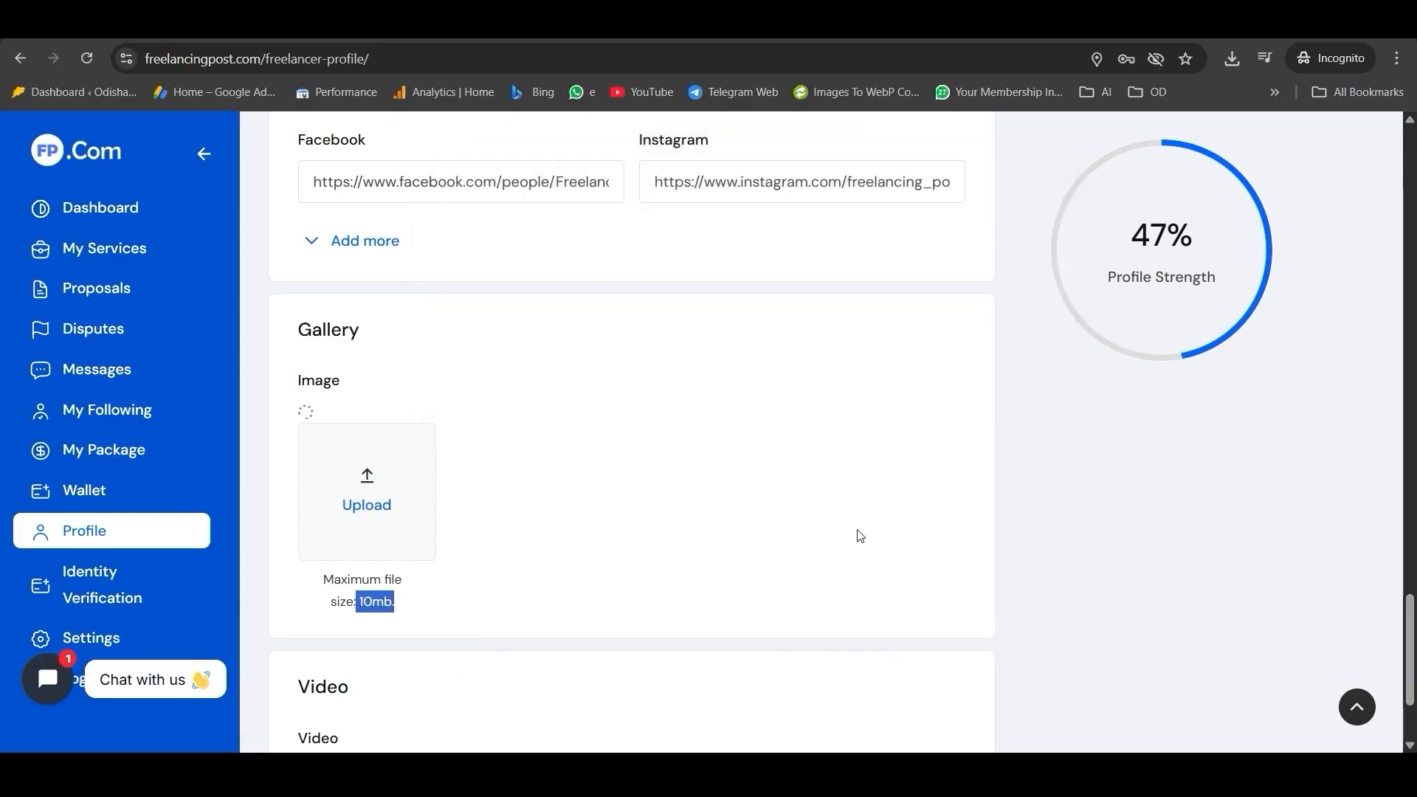
pyautogui.click(577, 502)
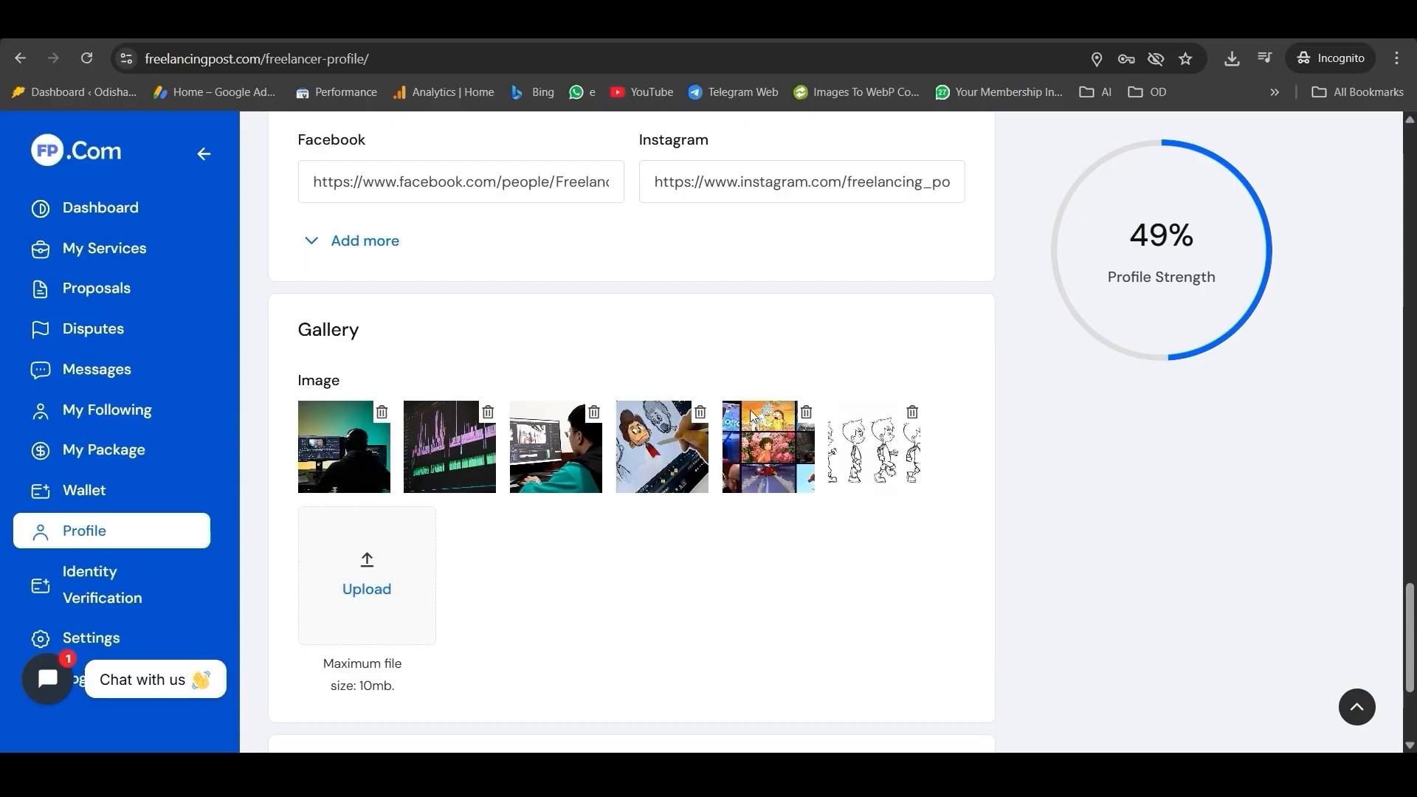
pyautogui.scroll(-2, 674, 388)
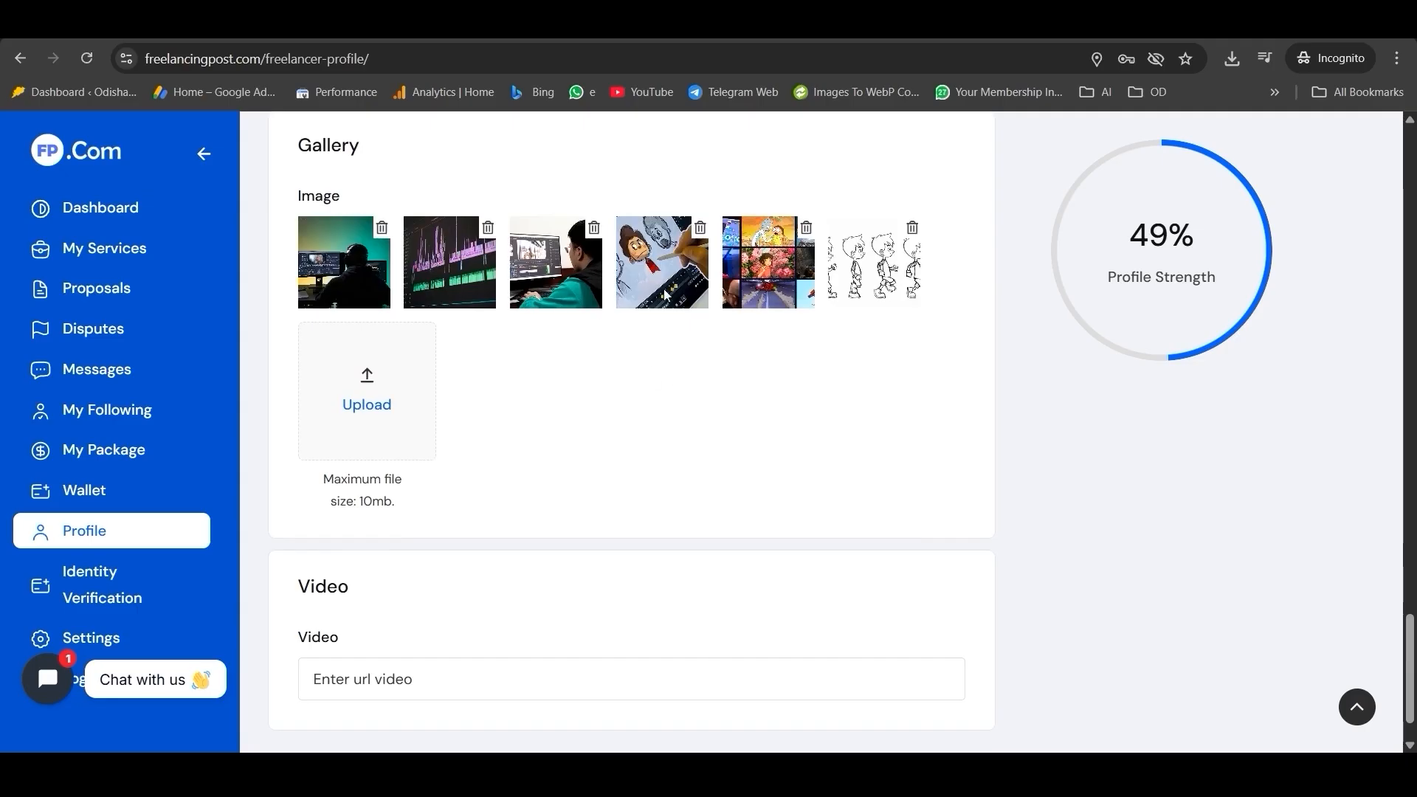
pyautogui.scroll(-1, 525, 309)
pyautogui.moveTo(299, 520); pyautogui.dragTo(351, 518)
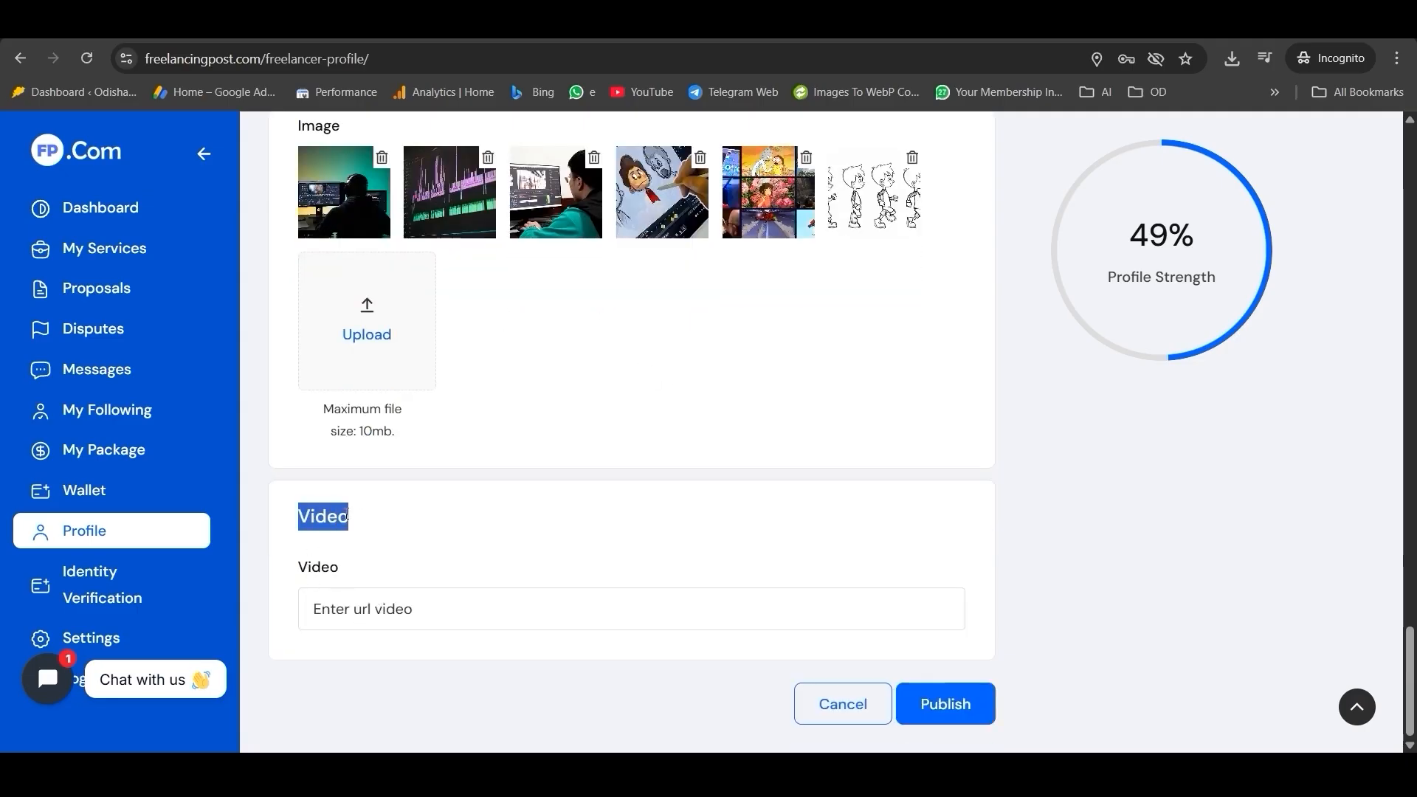
pyautogui.moveTo(296, 570); pyautogui.dragTo(352, 571)
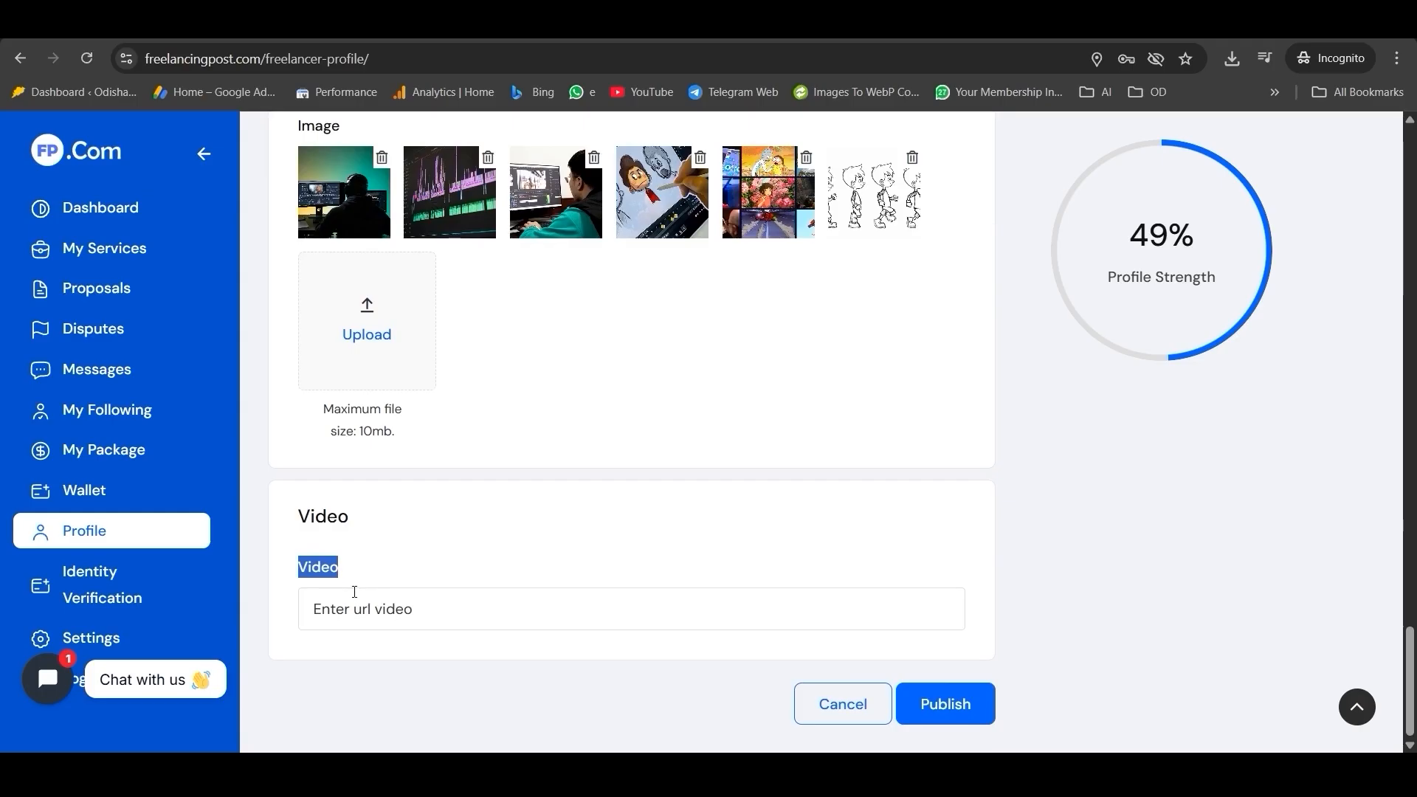
pyautogui.click(357, 601)
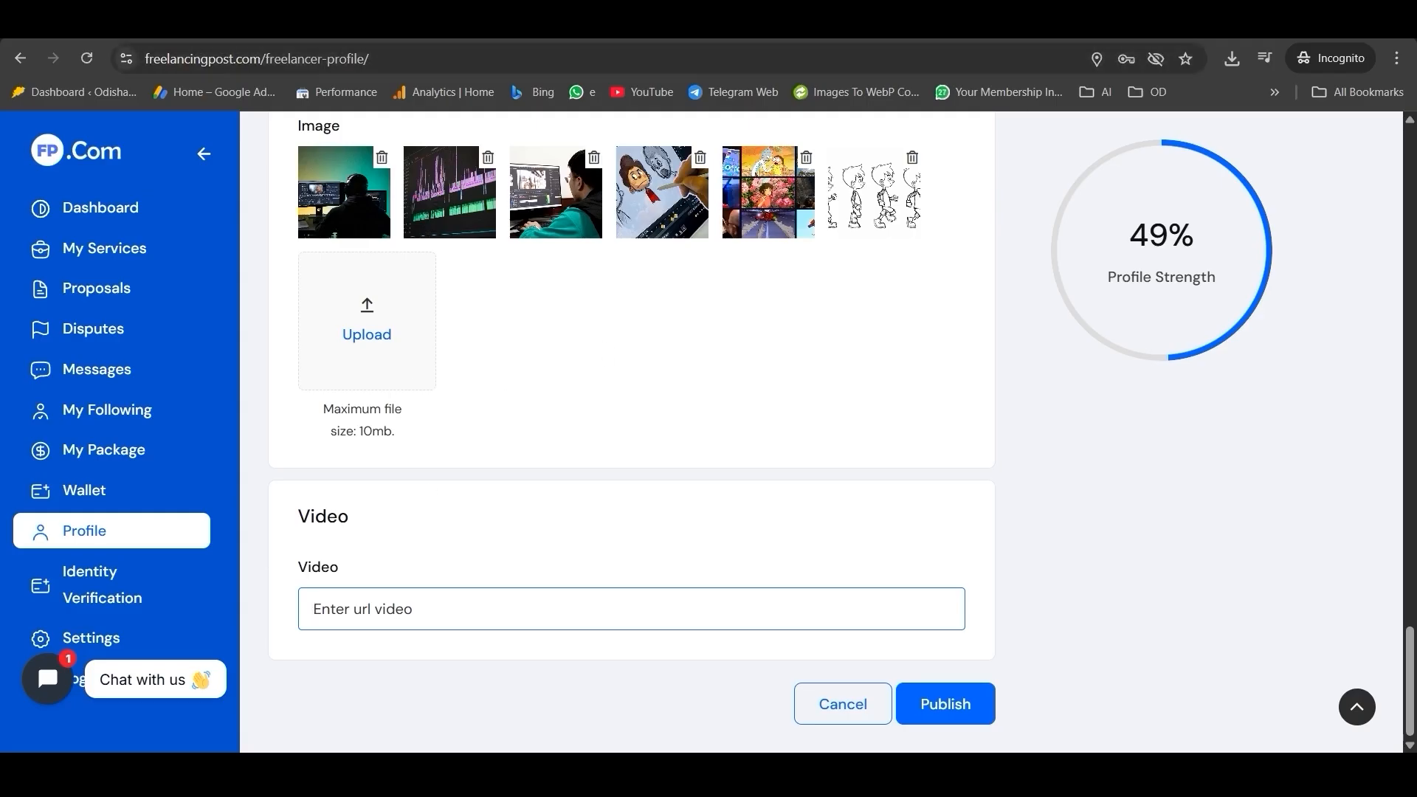
pyautogui.click(473, 23)
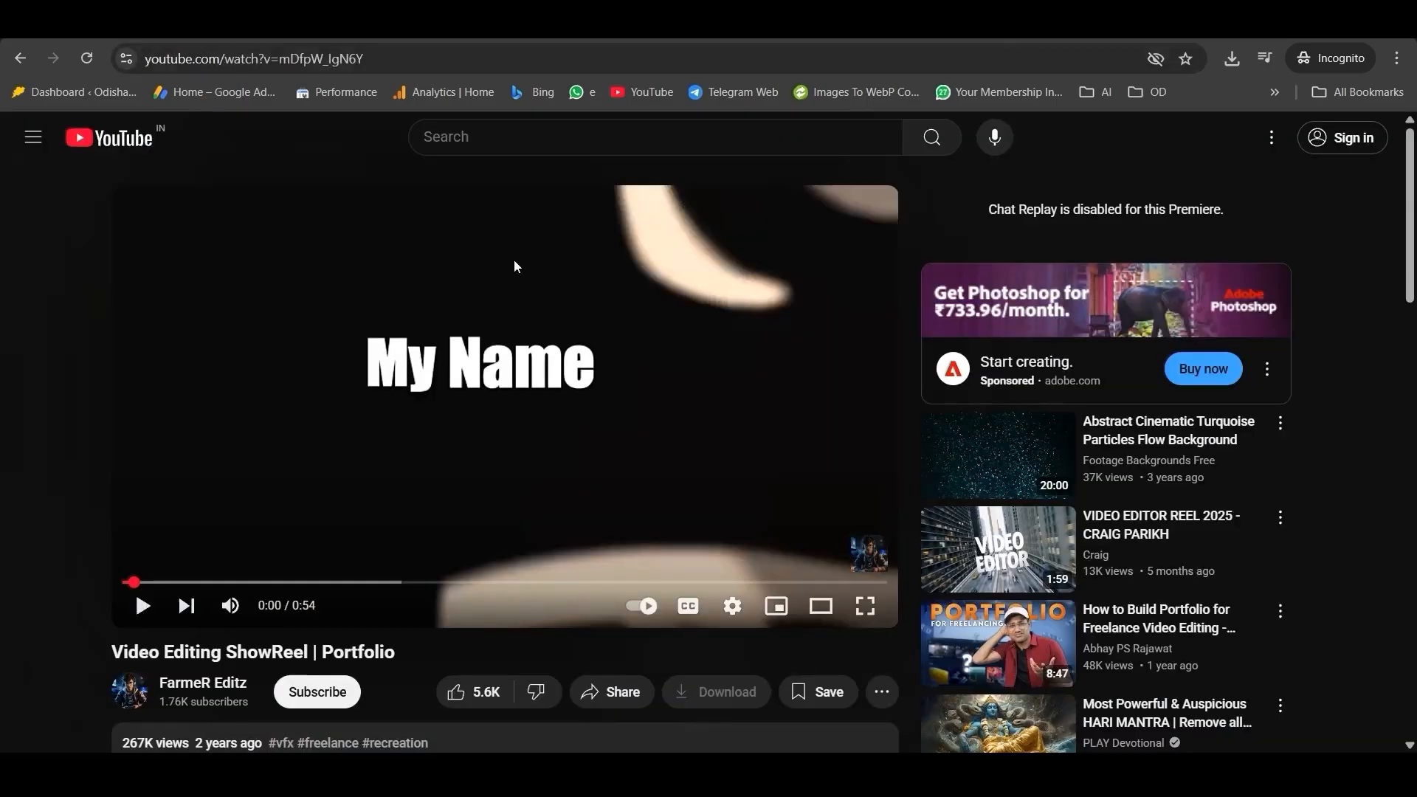
pyautogui.click(143, 606)
pyautogui.click(141, 609)
pyautogui.rightClick(510, 354)
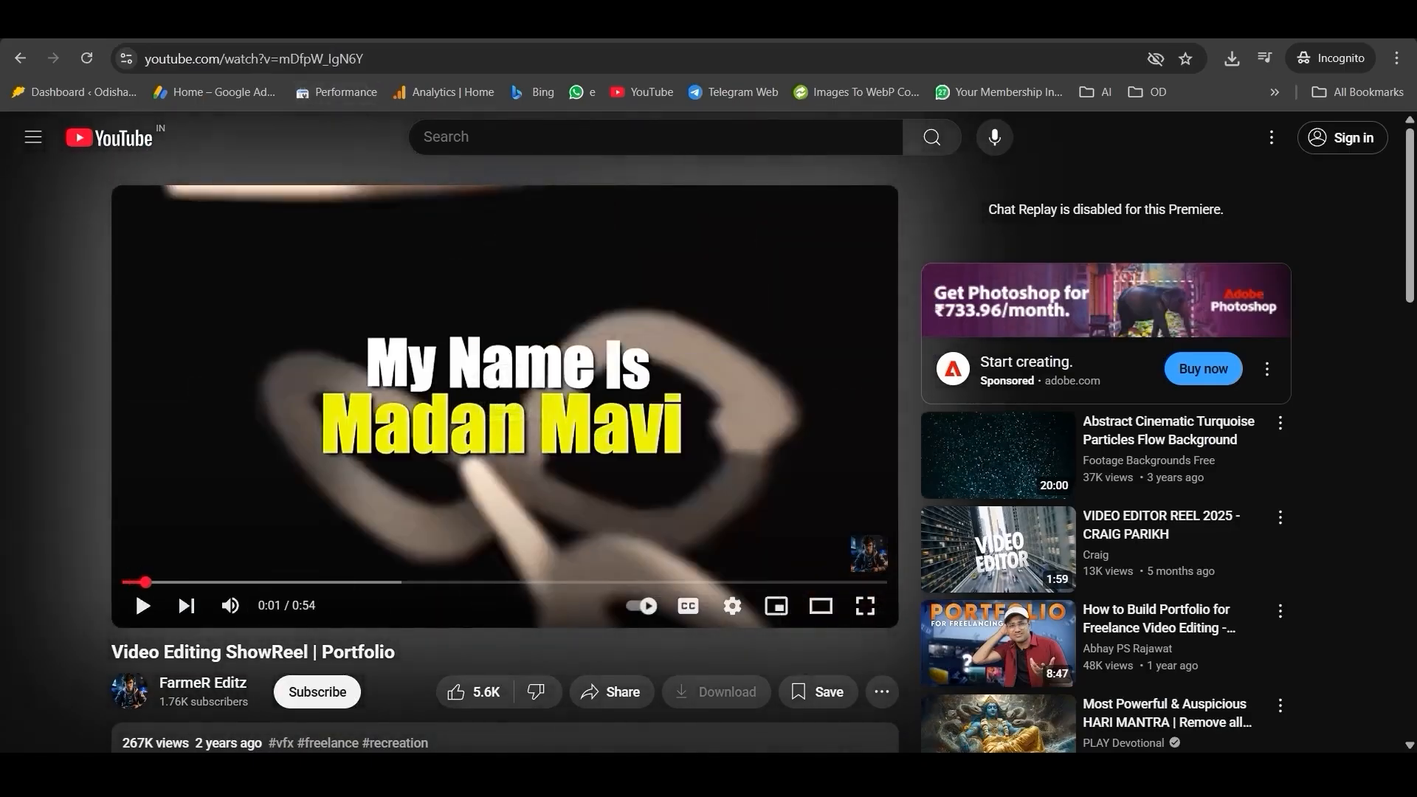
pyautogui.click(302, 23)
pyautogui.write('https://youtu.be/mDfpW_IgN6Y')
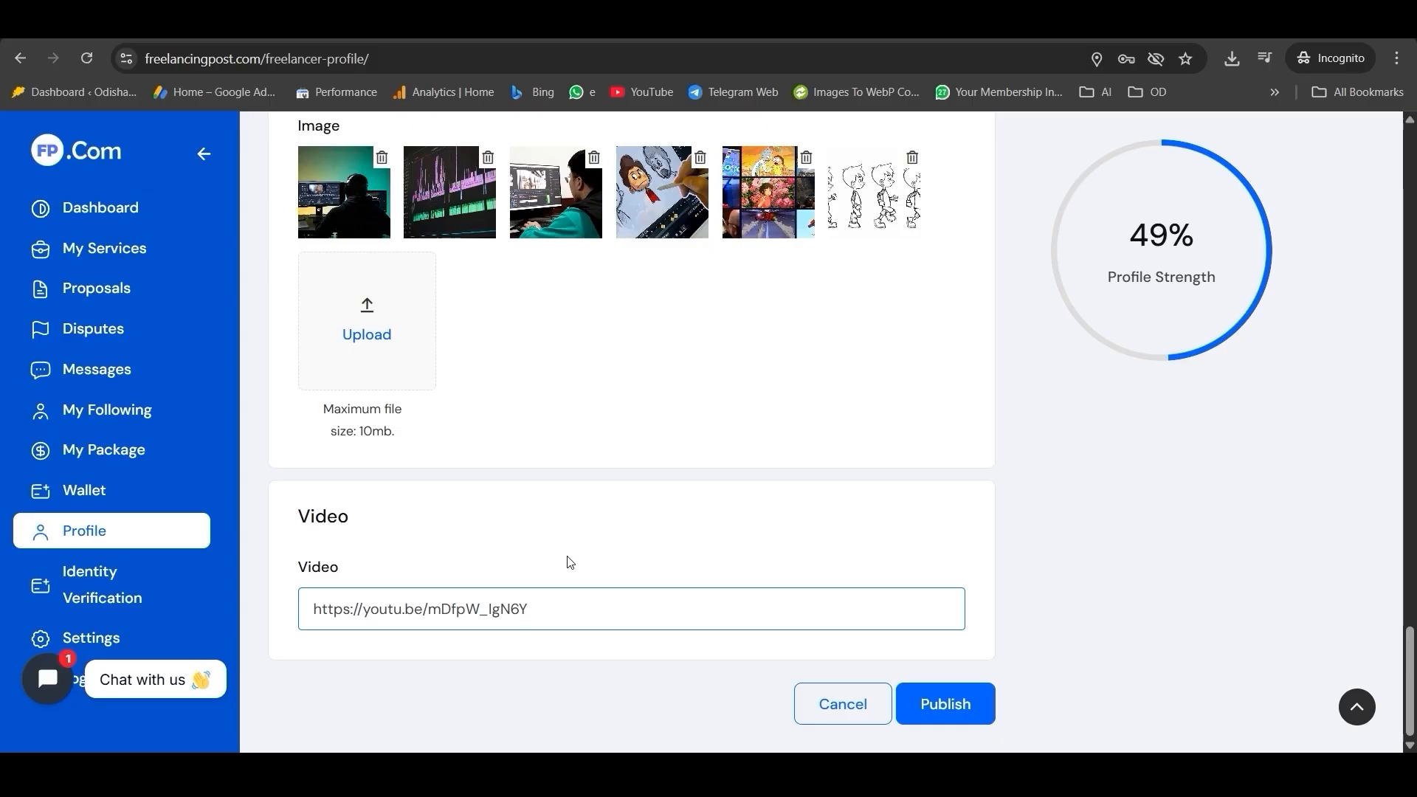
# Step: Check the profile strength details, review the filled-in Basic Info sections and publish them
pyautogui.scroll(2, 560, 554)
pyautogui.scroll(-2, 560, 554)
pyautogui.moveTo(1142, 273)
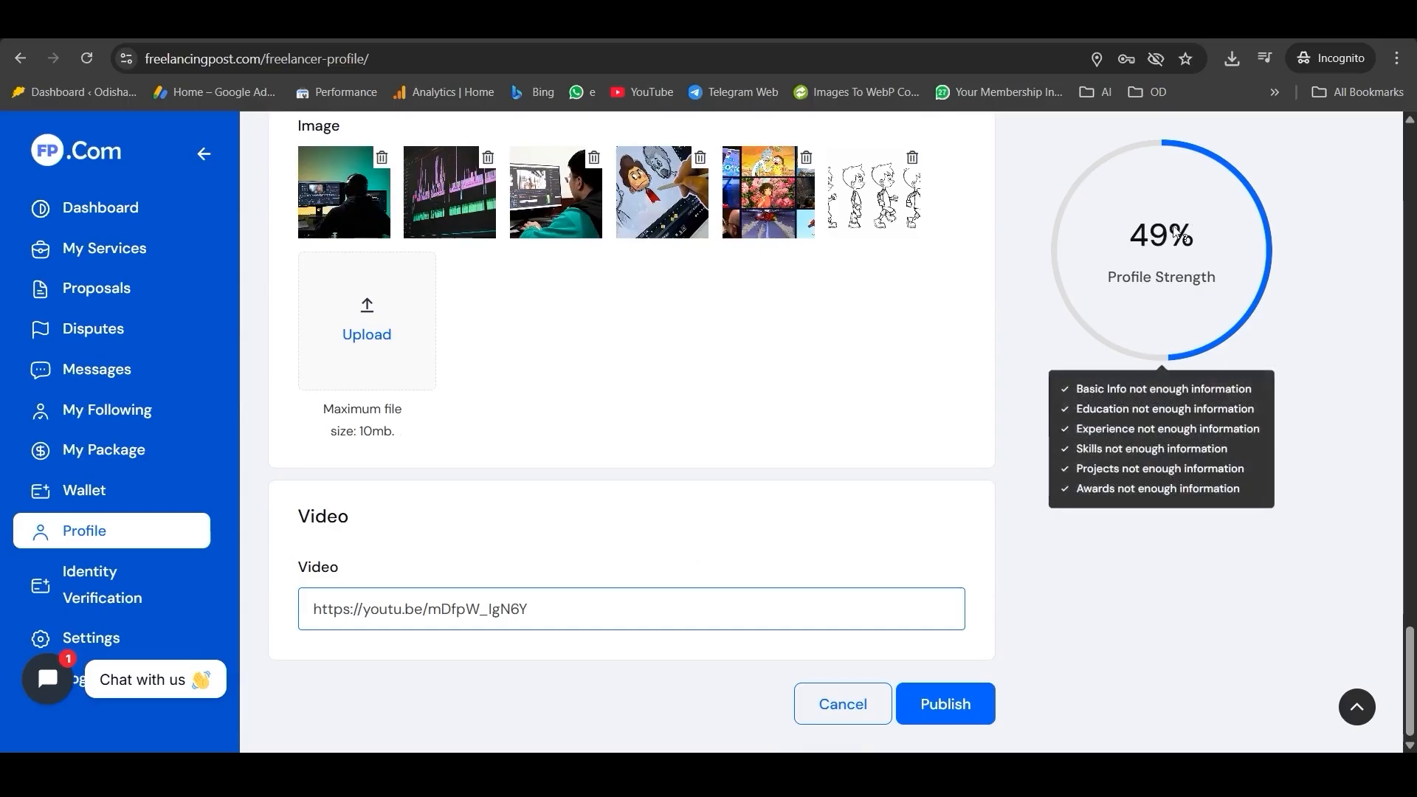
pyautogui.click(1025, 419)
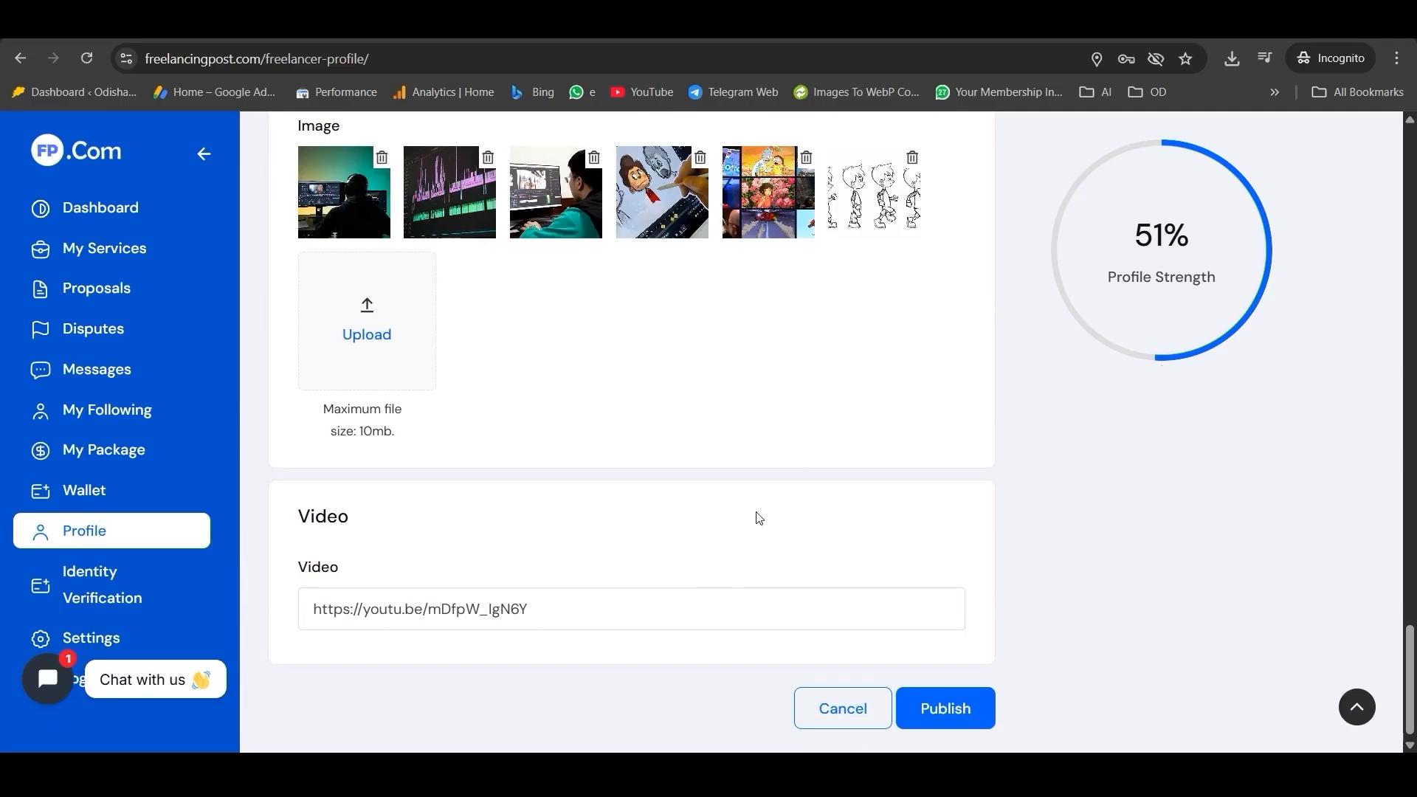
pyautogui.scroll(12, 693, 578)
pyautogui.scroll(-12, 693, 578)
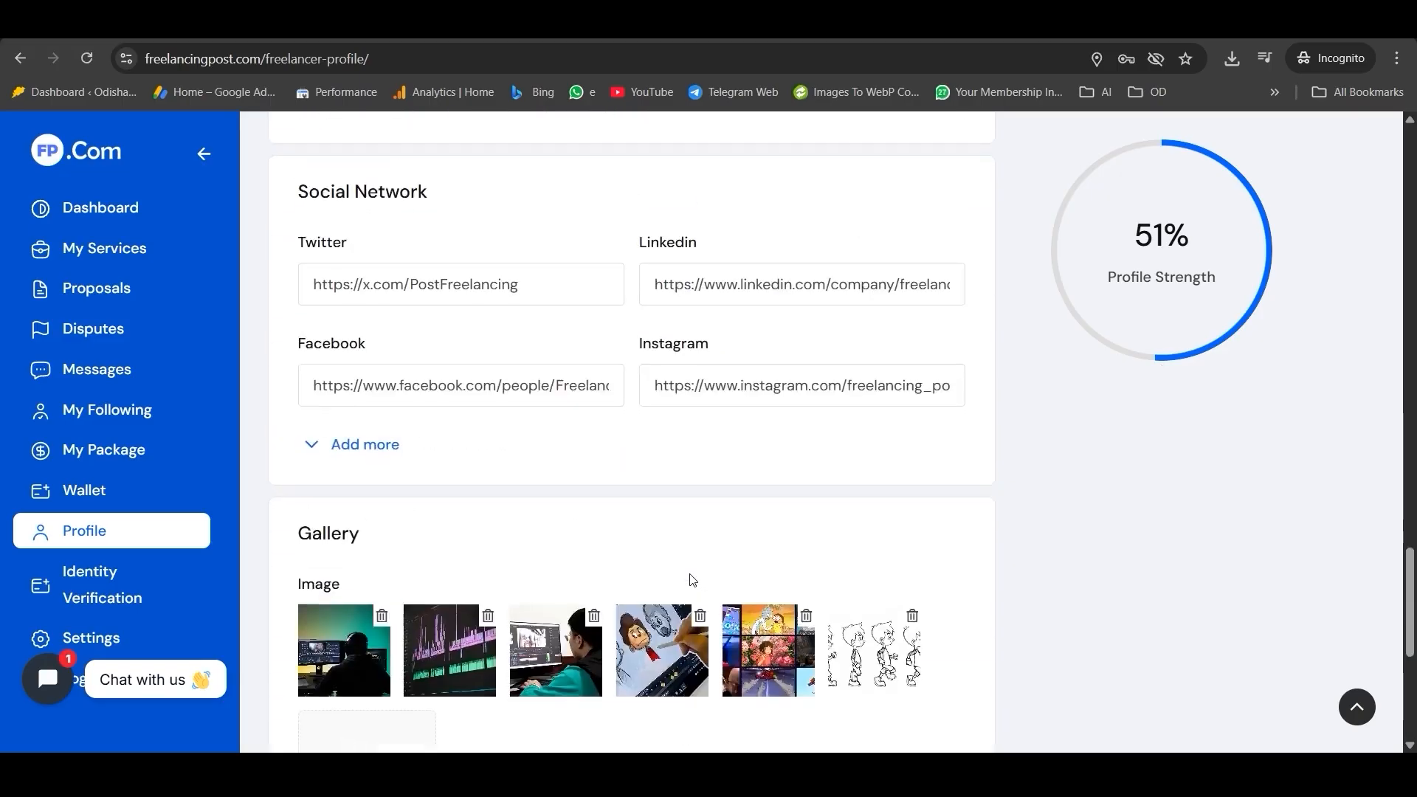
pyautogui.click(919, 705)
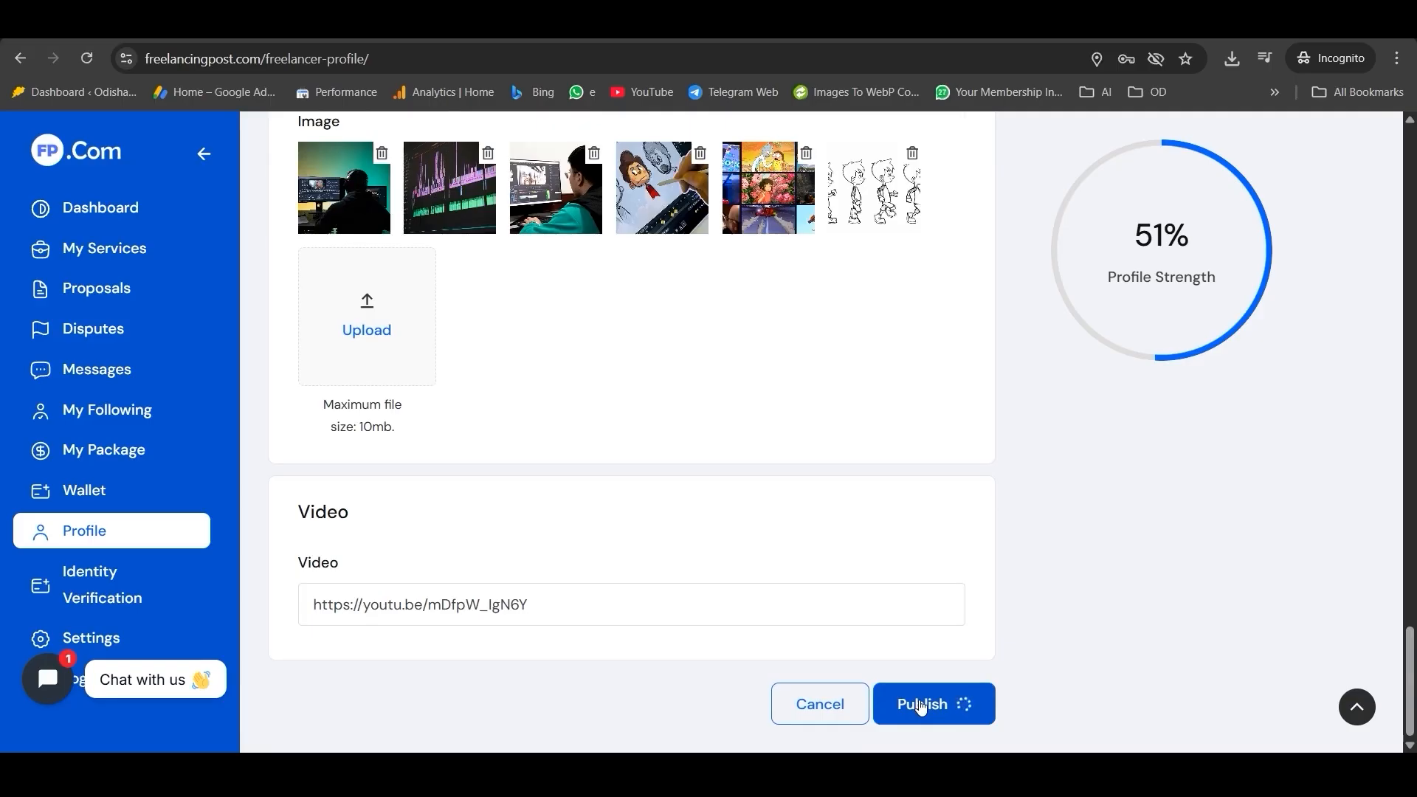
# Step: In the Education section, set the first entry's title to BA and its level of education to 12
pyautogui.scroll(20, 611, 578)
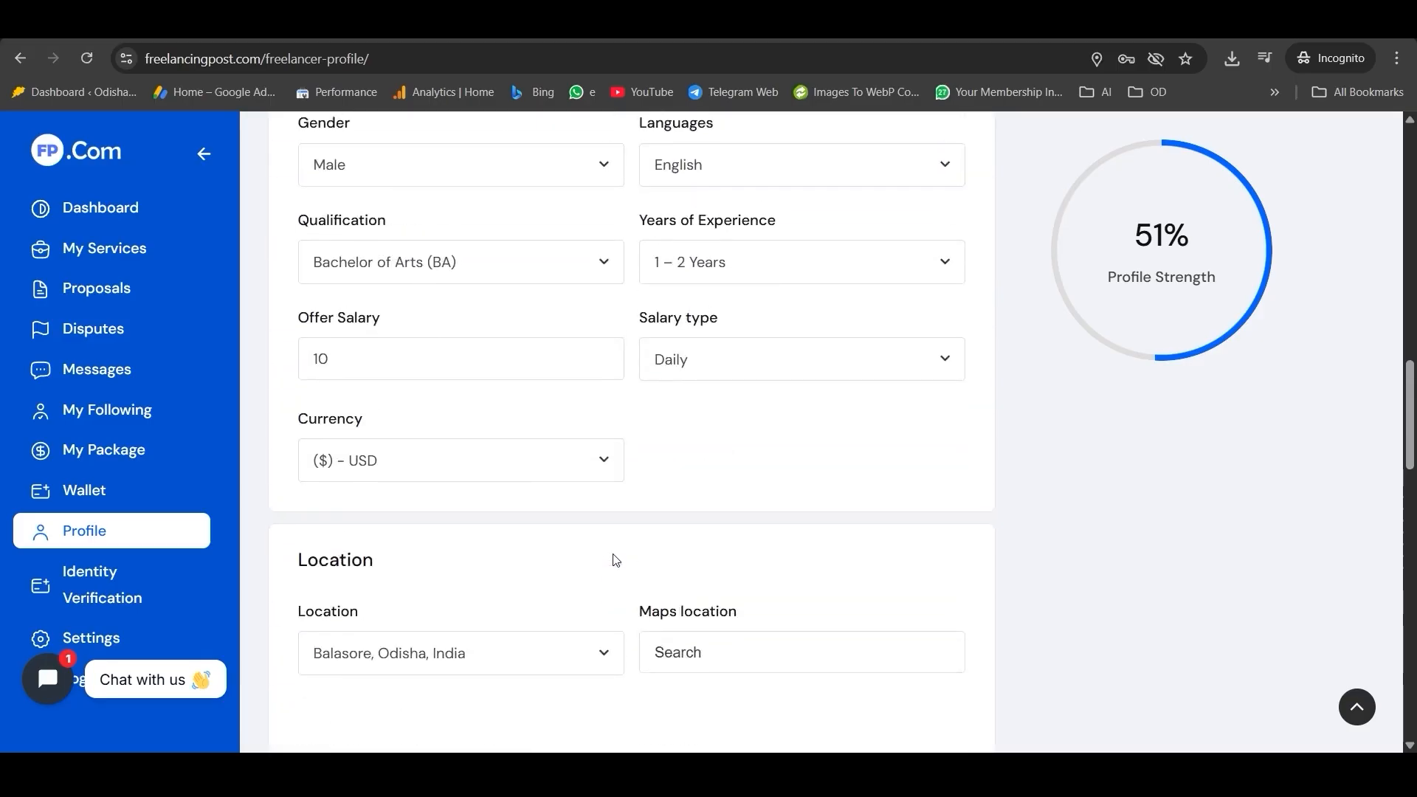
pyautogui.scroll(10, 615, 561)
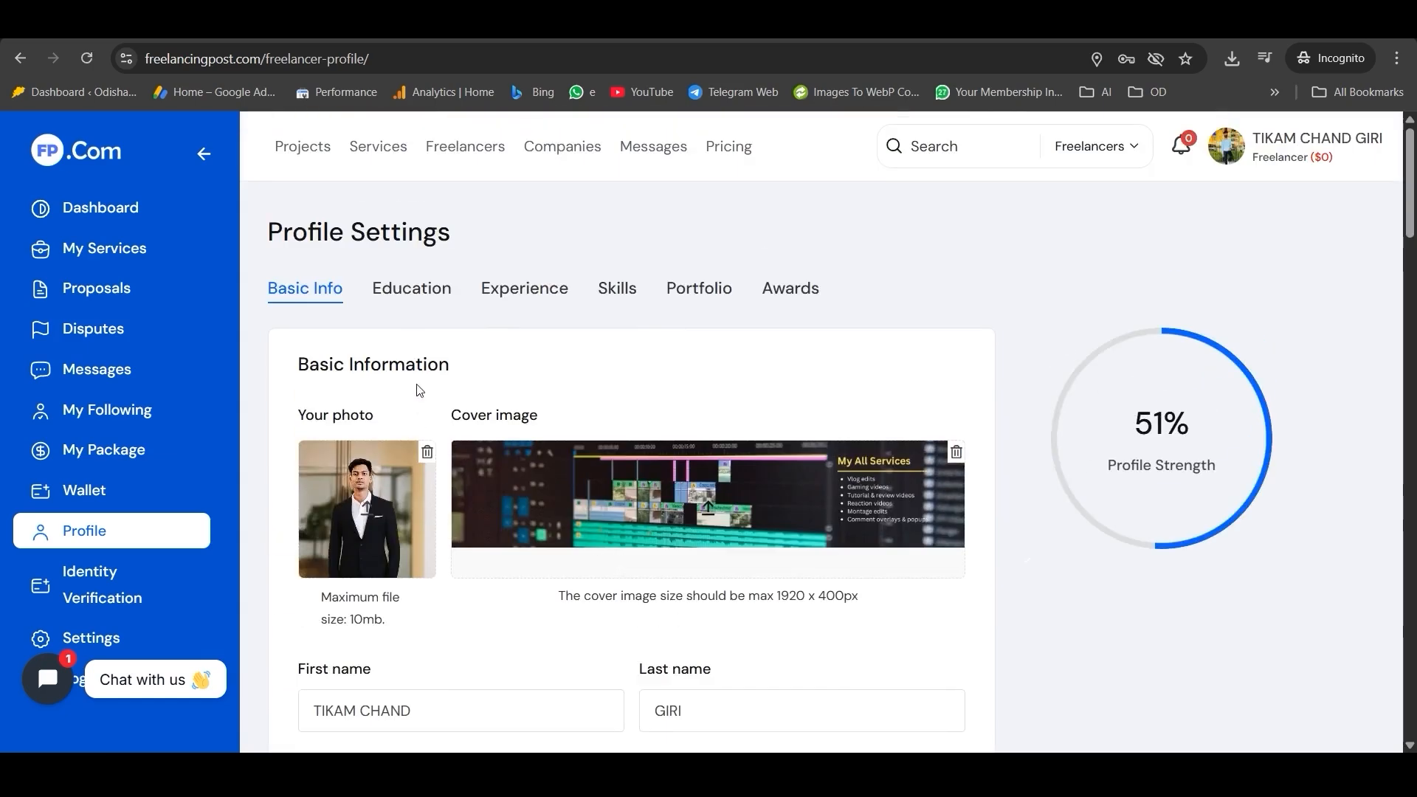
pyautogui.click(411, 299)
pyautogui.scroll(-3, 440, 356)
pyautogui.click(358, 381)
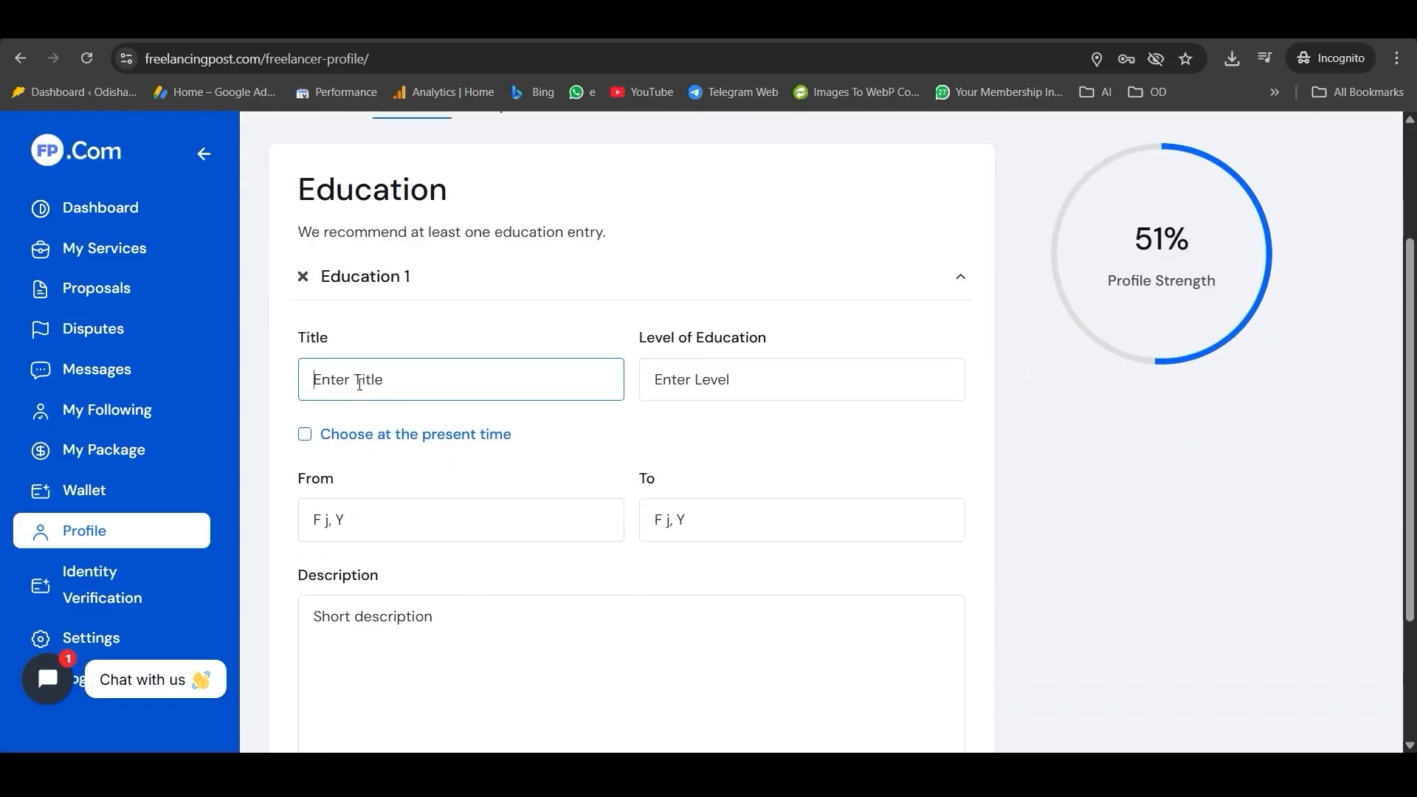
pyautogui.write('BA')
pyautogui.click(719, 384)
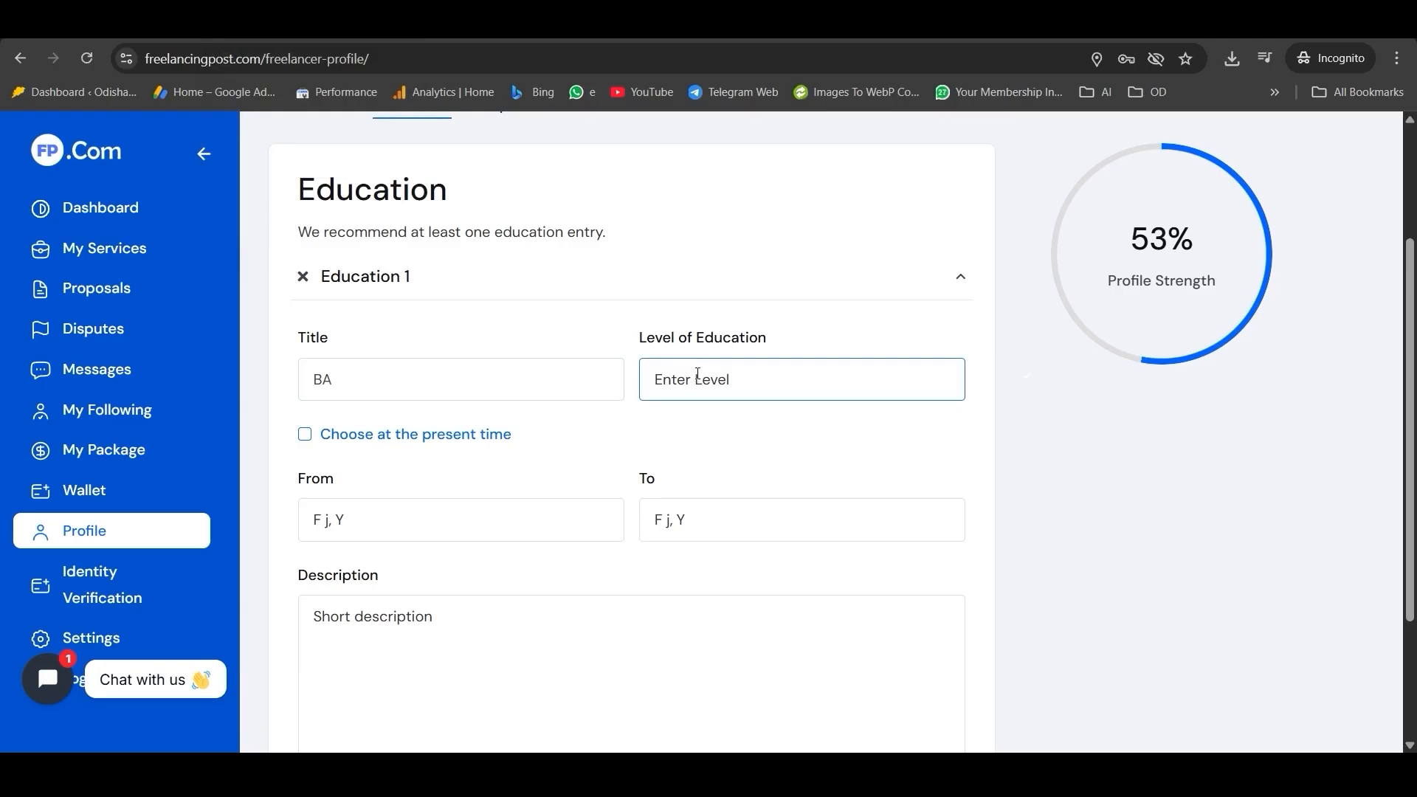
pyautogui.write('12')
# Step: Set the start date of Education 1 to 20/03/2018 and mark the entry as continuing to the present
pyautogui.click(314, 521)
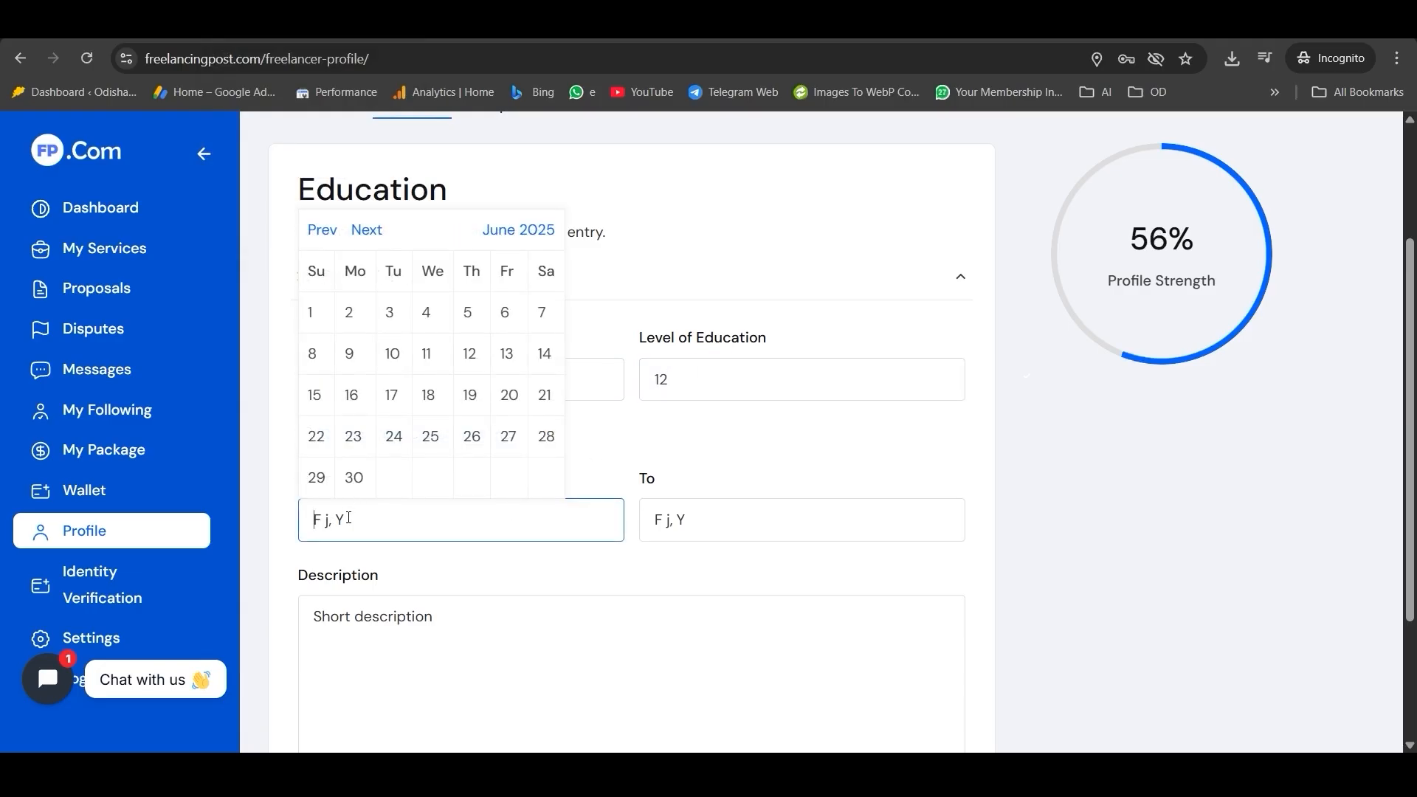
pyautogui.write('20/03/2018')
pyautogui.click(660, 516)
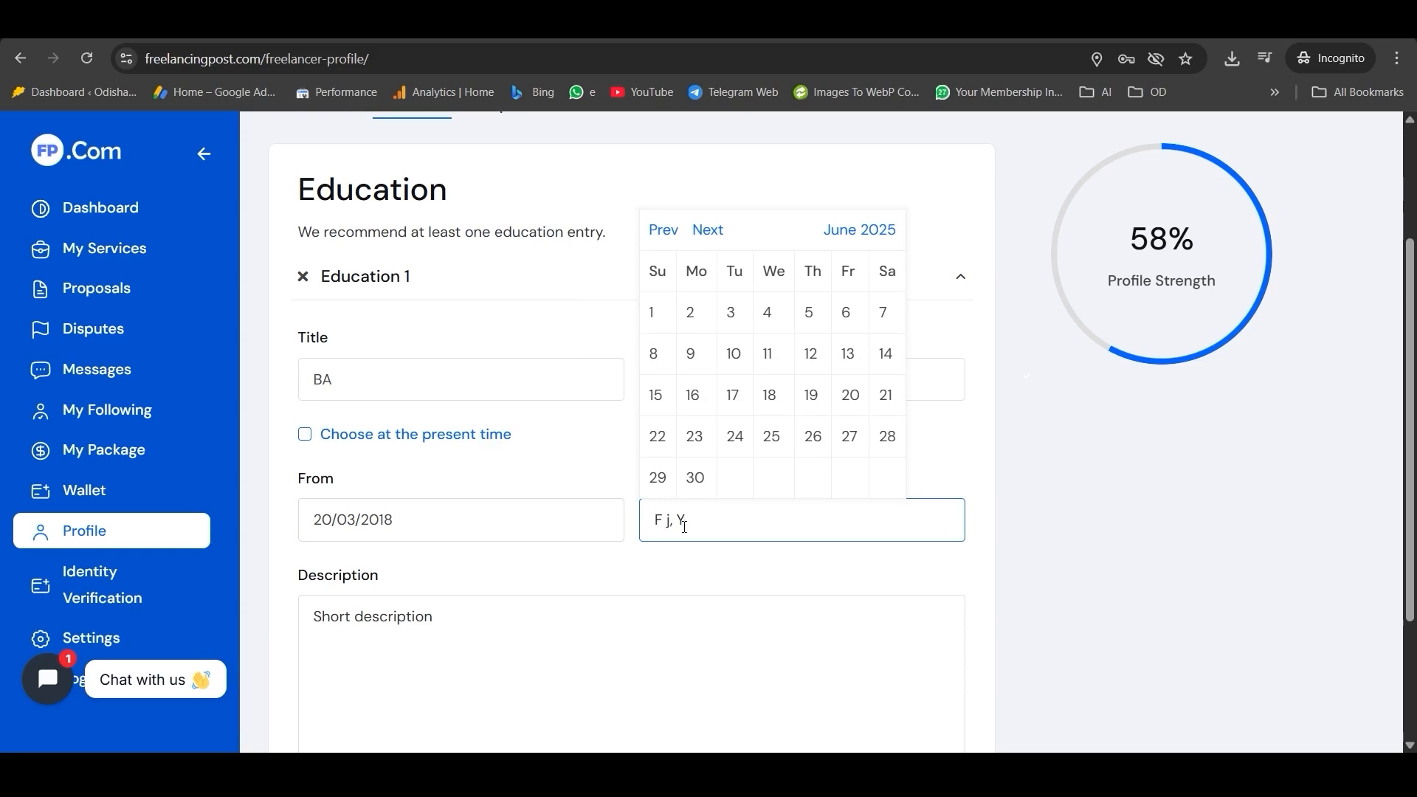
pyautogui.click(305, 435)
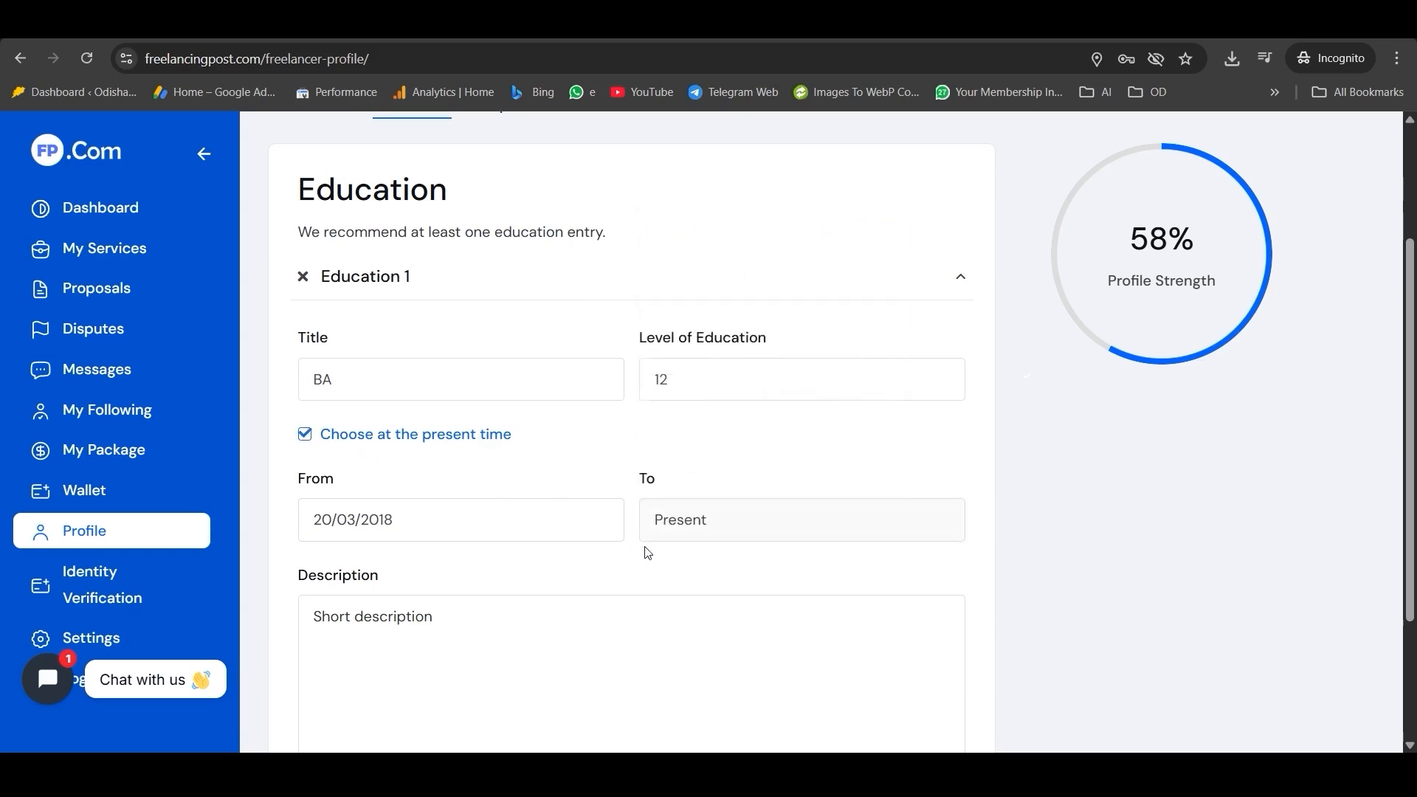
# Step: Copy the paragraph about skills developed during the B.A. from the online notepad into the Education 1 description
pyautogui.scroll(-3, 417, 469)
pyautogui.click(391, 460)
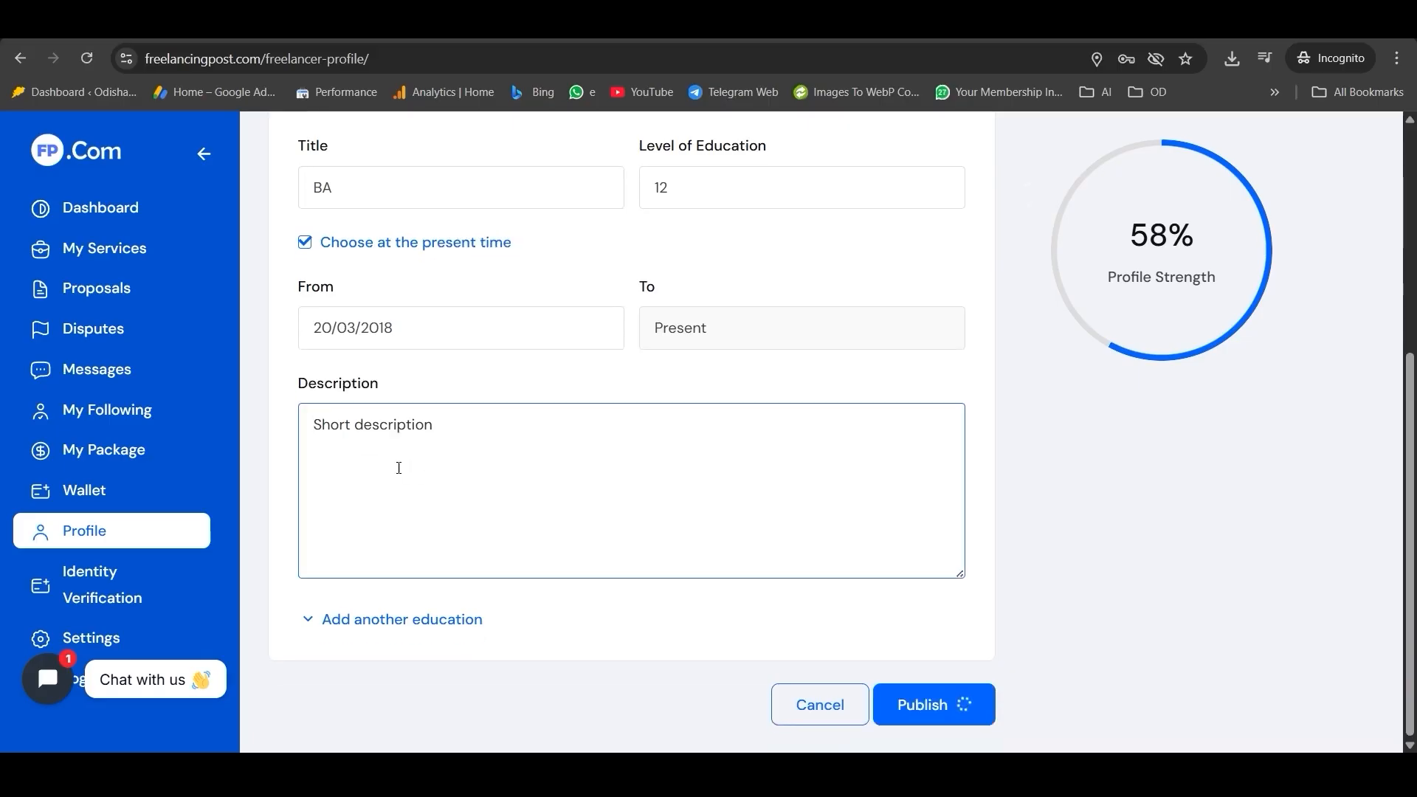
pyautogui.click(277, 22)
pyautogui.scroll(-3, 342, 516)
pyautogui.click(277, 514)
pyautogui.moveTo(186, 508); pyautogui.dragTo(426, 534)
pyautogui.hotkey('ctrl', 'c')
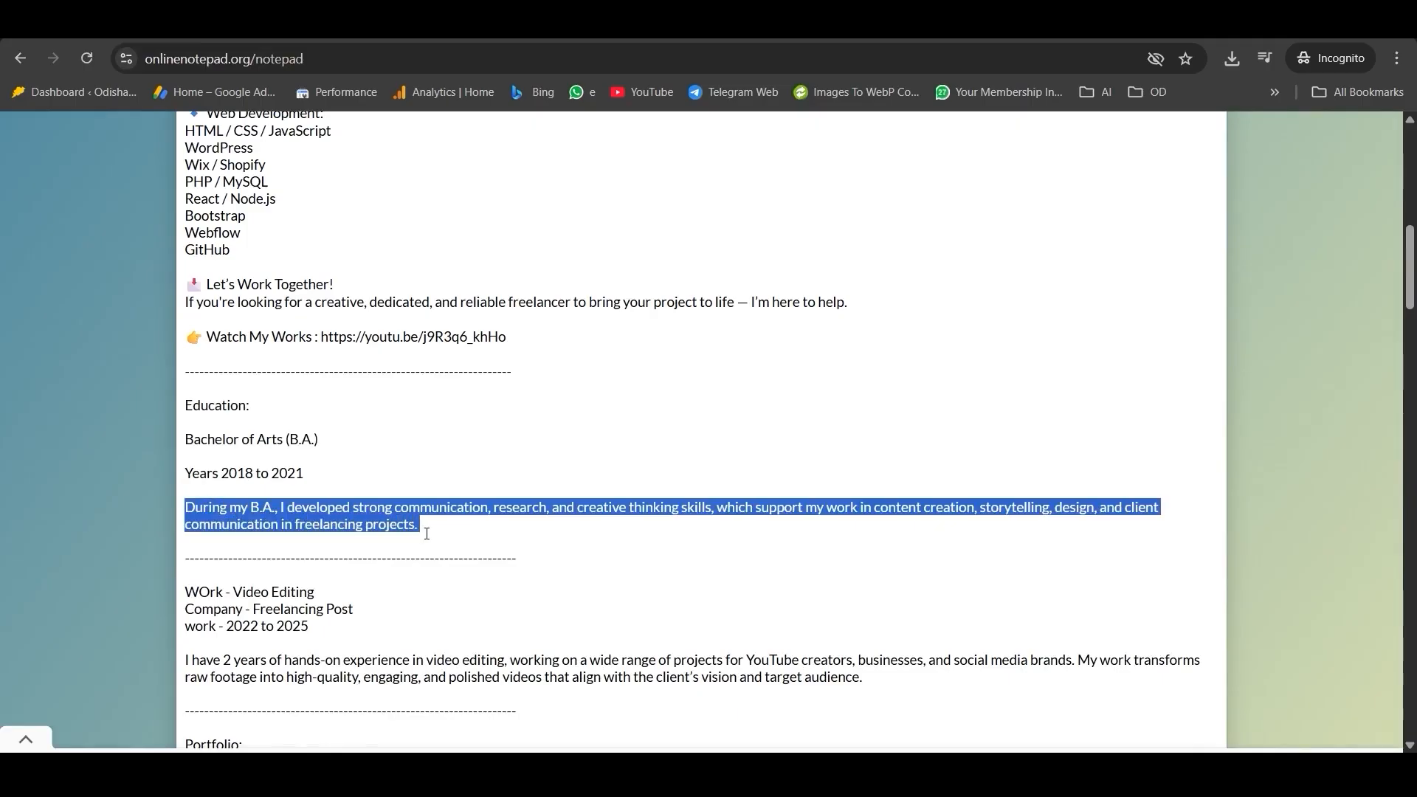
pyautogui.click(318, 23)
pyautogui.hotkey('ctrl', 'v')
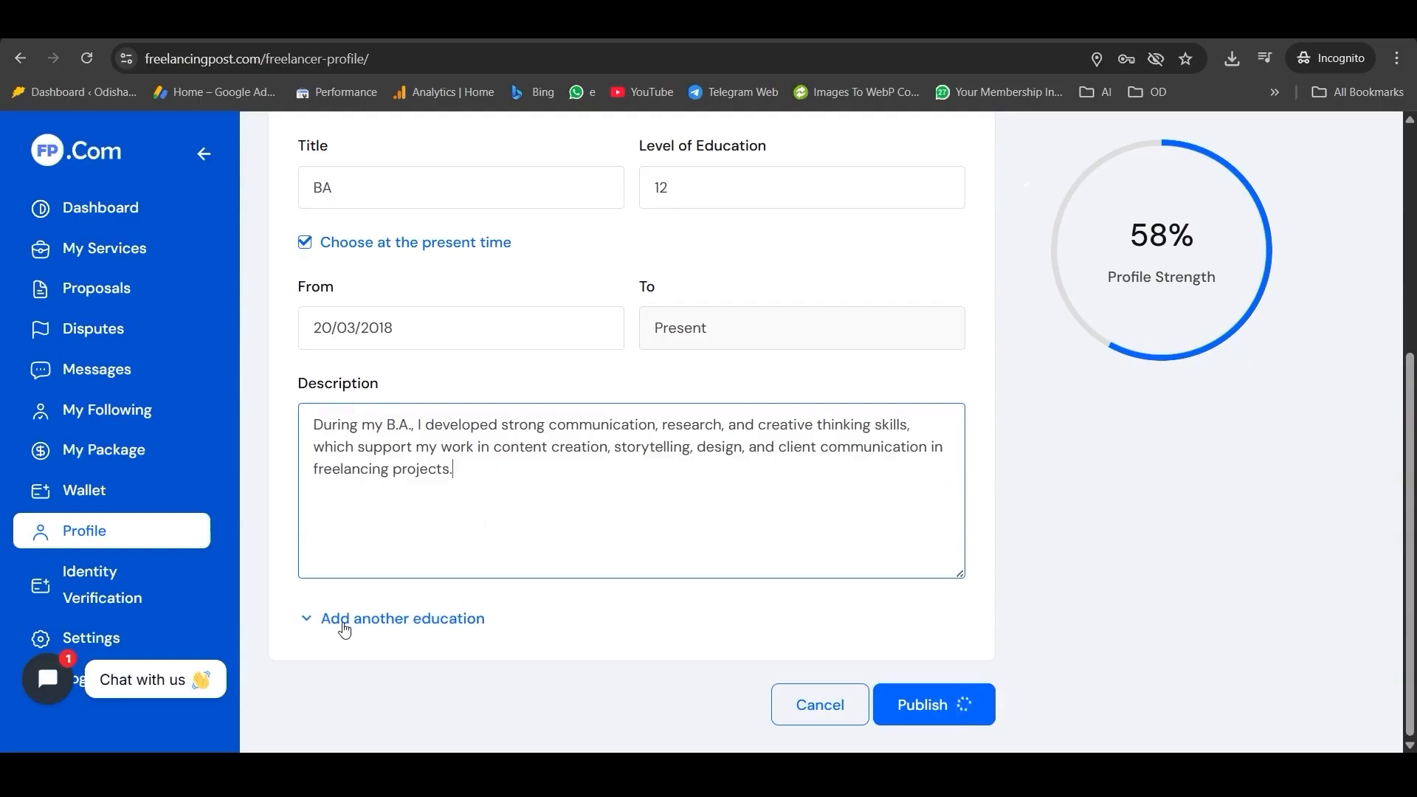
# Step: Try to add another education entry below Education 1
pyautogui.click(379, 624)
pyautogui.scroll(-4, 423, 613)
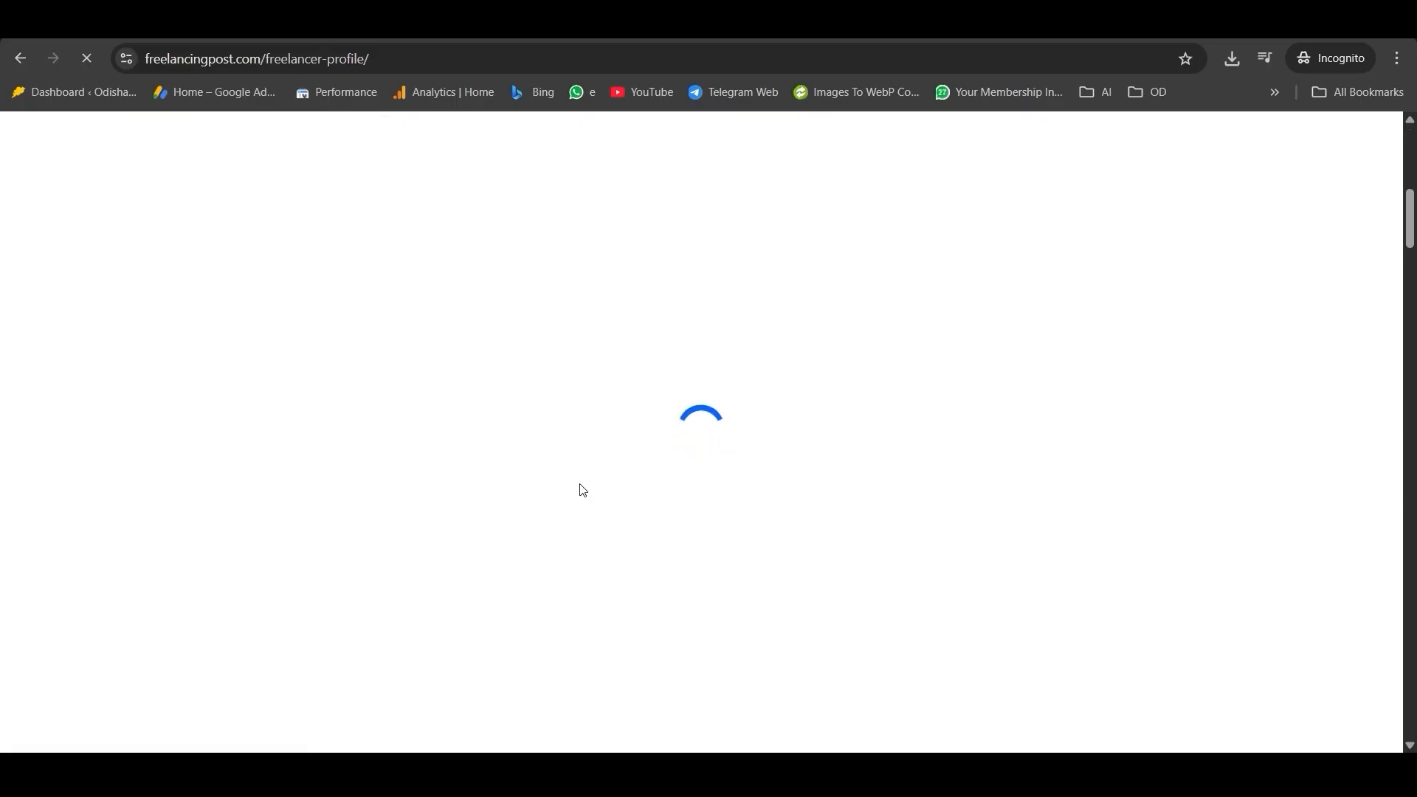
pyautogui.scroll(2, 889, 611)
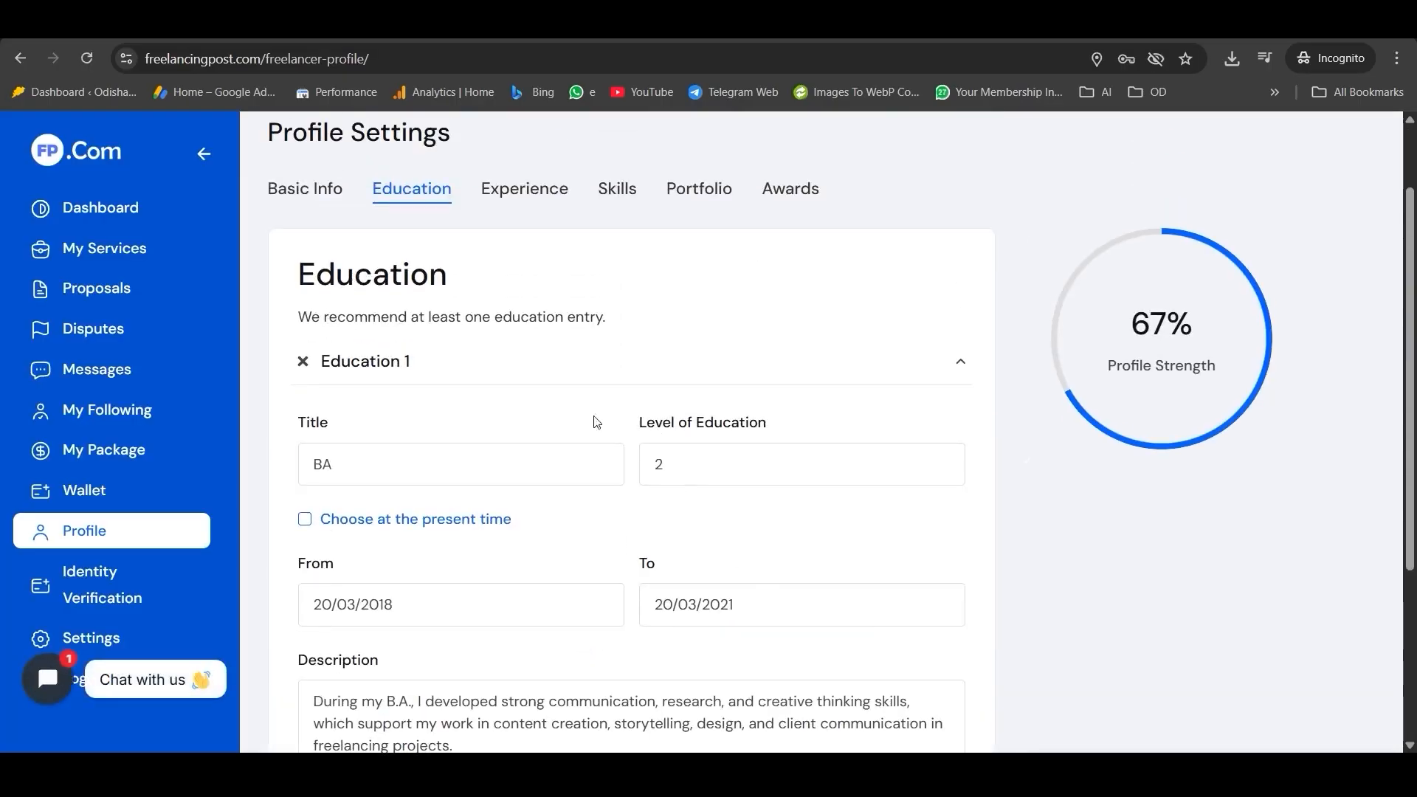
# Step: In the Experience section, set the first entry's company to Freelancing Post and its job title to Video editor
pyautogui.click(516, 189)
pyautogui.click(571, 371)
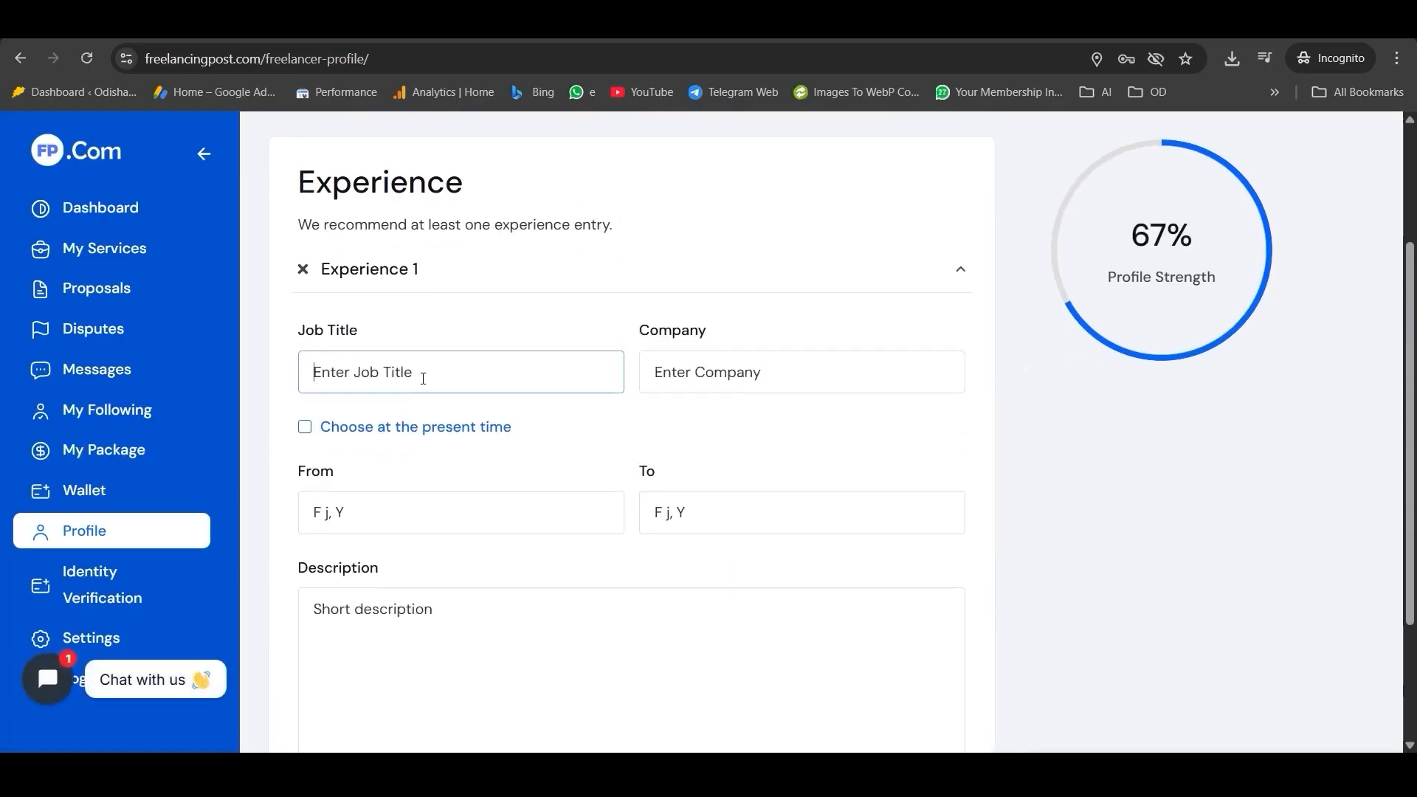
pyautogui.click(753, 374)
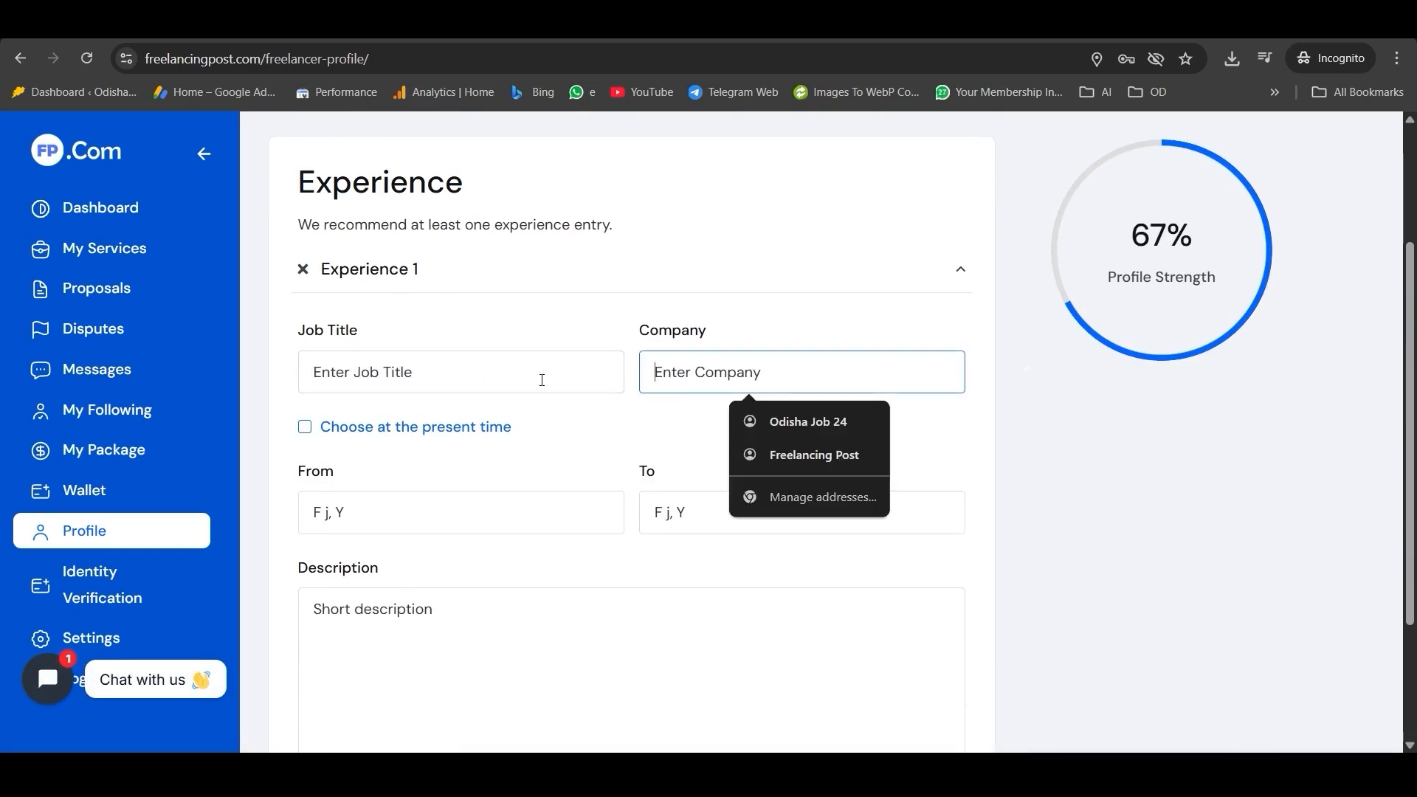
pyautogui.click(782, 452)
pyautogui.click(446, 374)
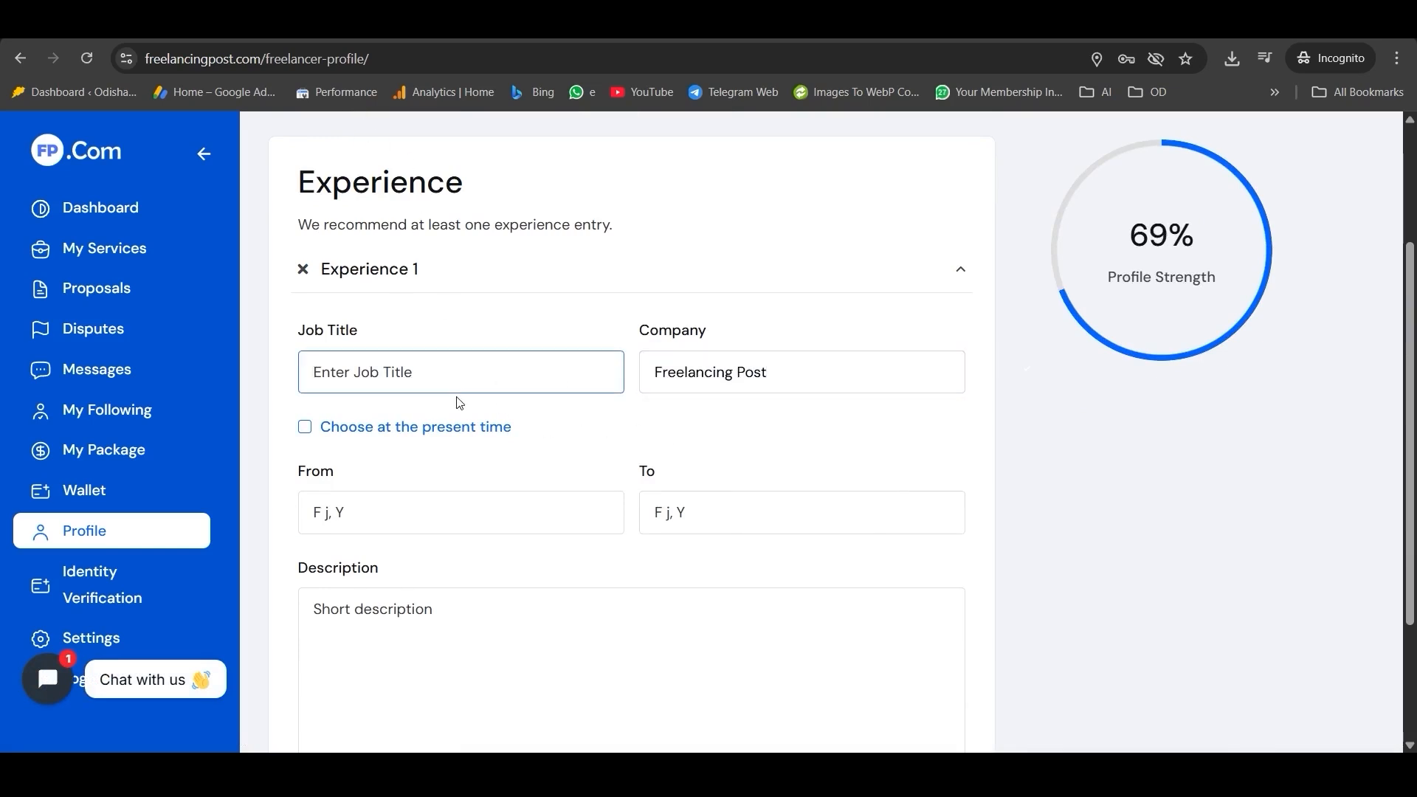
pyautogui.write('Video ')
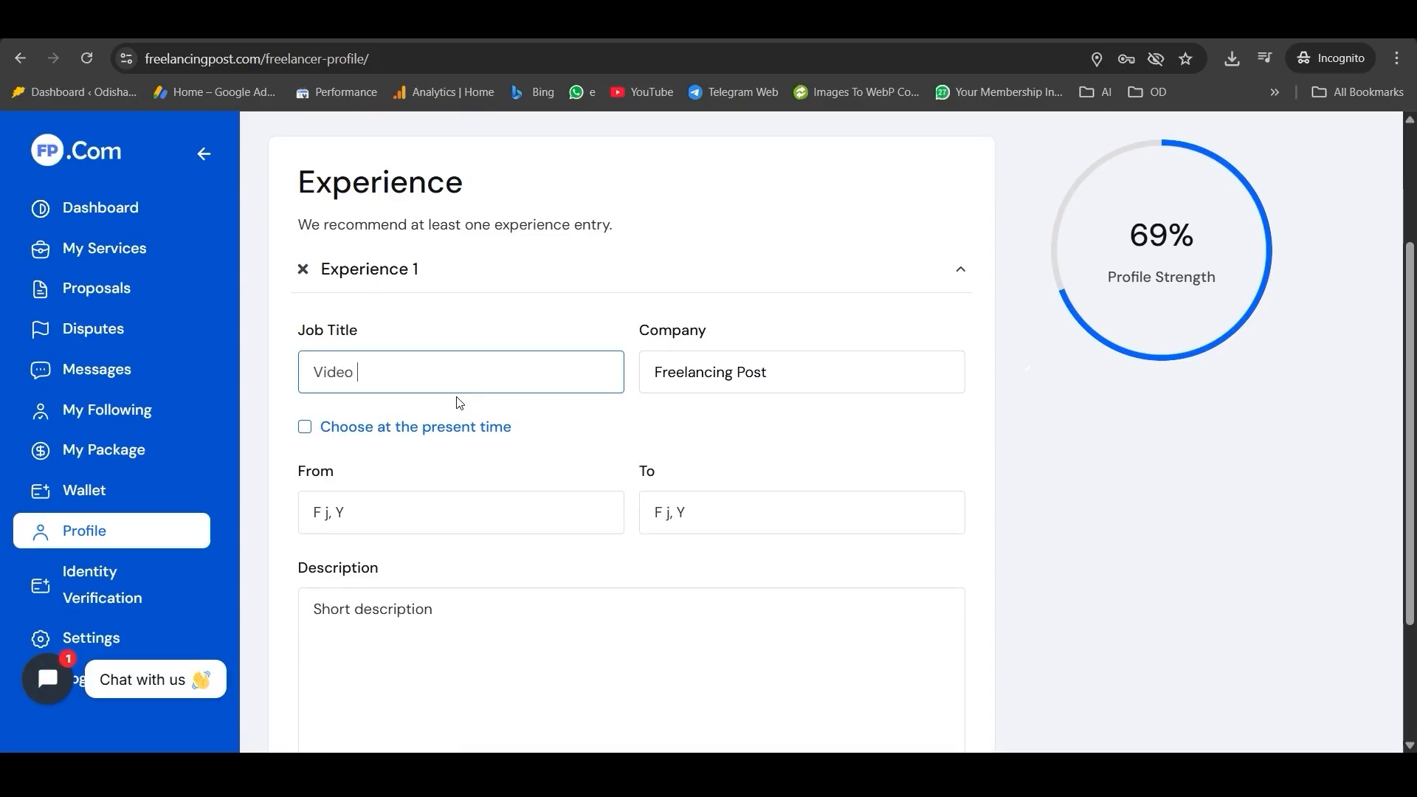
pyautogui.write('editor')
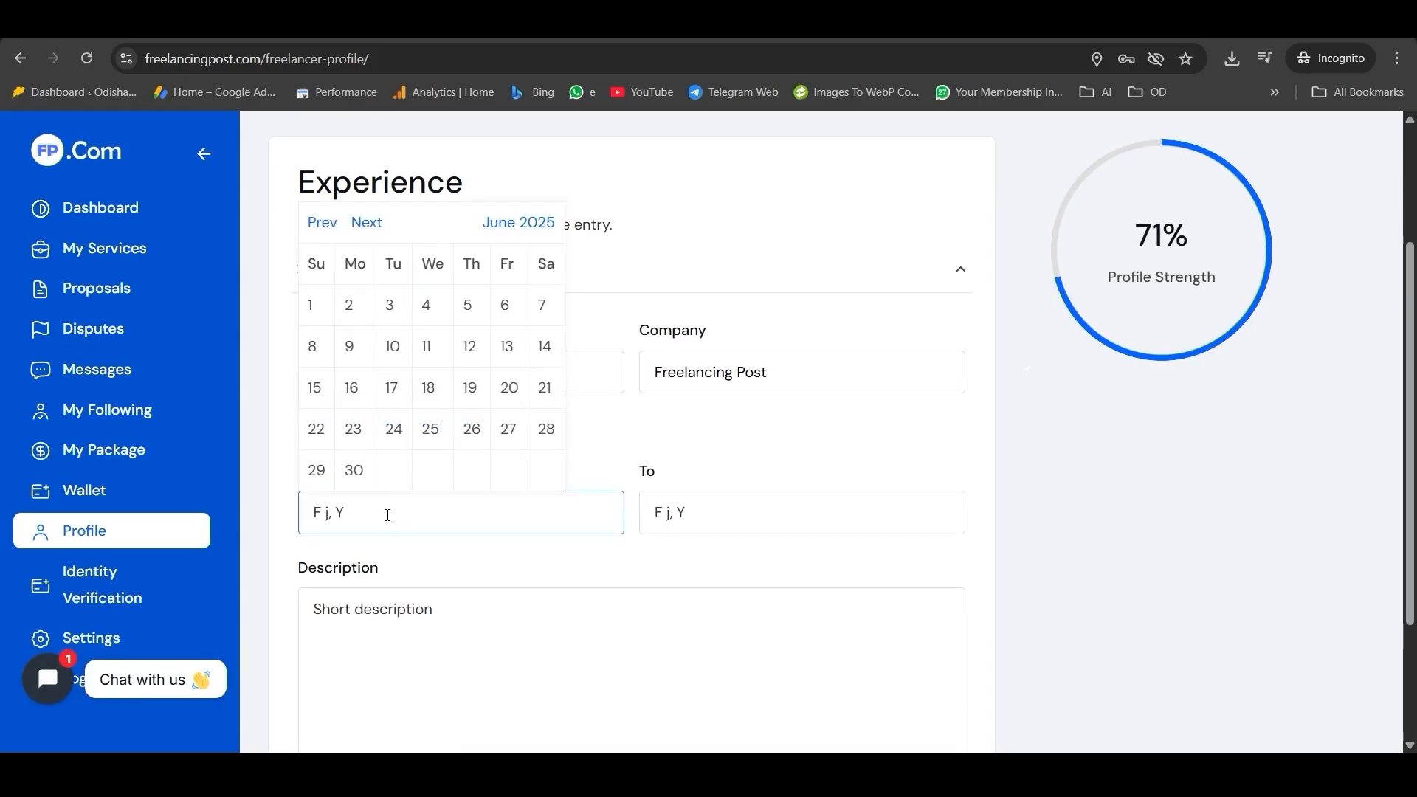
# Step: Set the Experience 1 period from 20/04/2022 to 20/05/2025
pyautogui.write('20/04/2022')
pyautogui.click(650, 511)
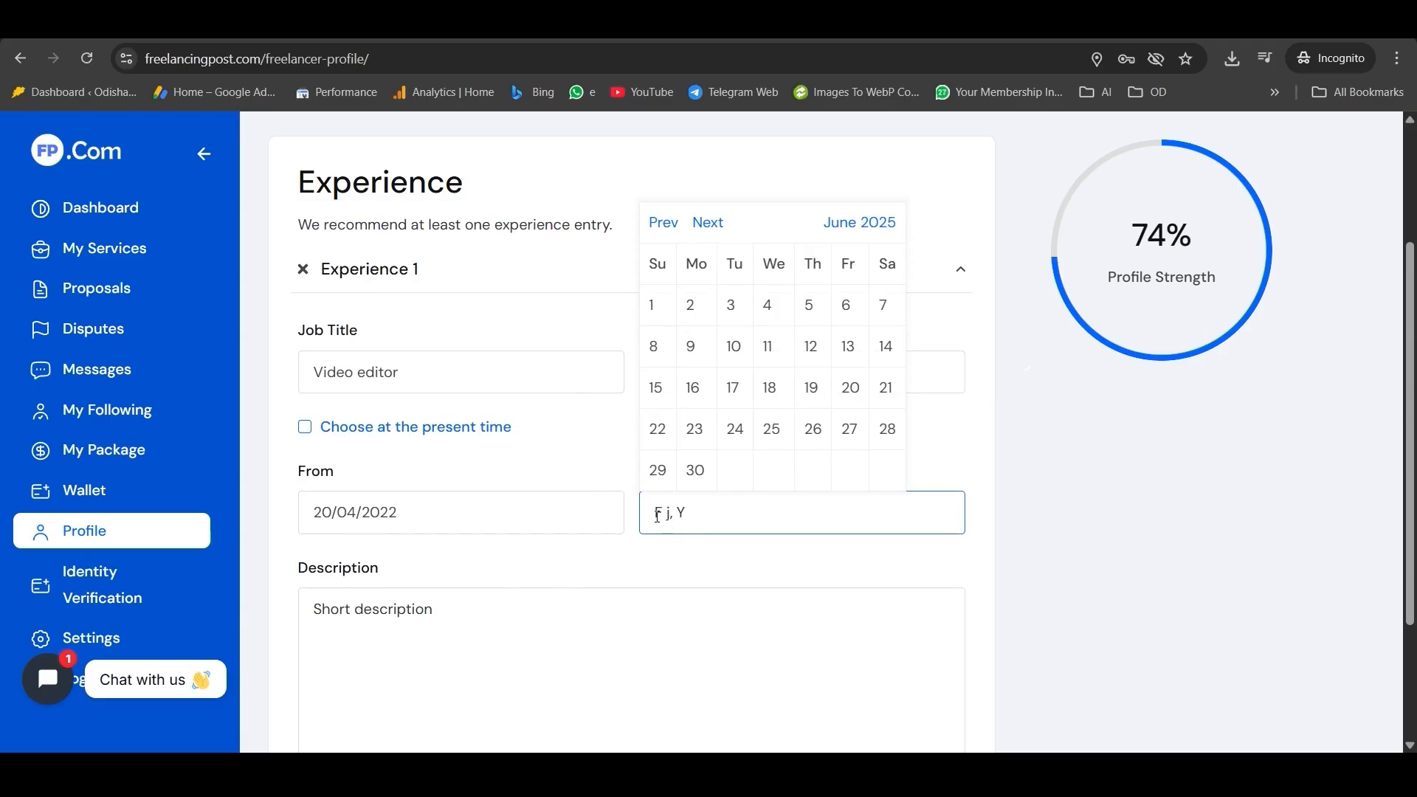
pyautogui.write('20/05/202')
# Step: Copy the paragraph about 2 years of video editing experience from the online notepad into the Experience 1 description
pyautogui.click(433, 639)
pyautogui.scroll(-3, 434, 640)
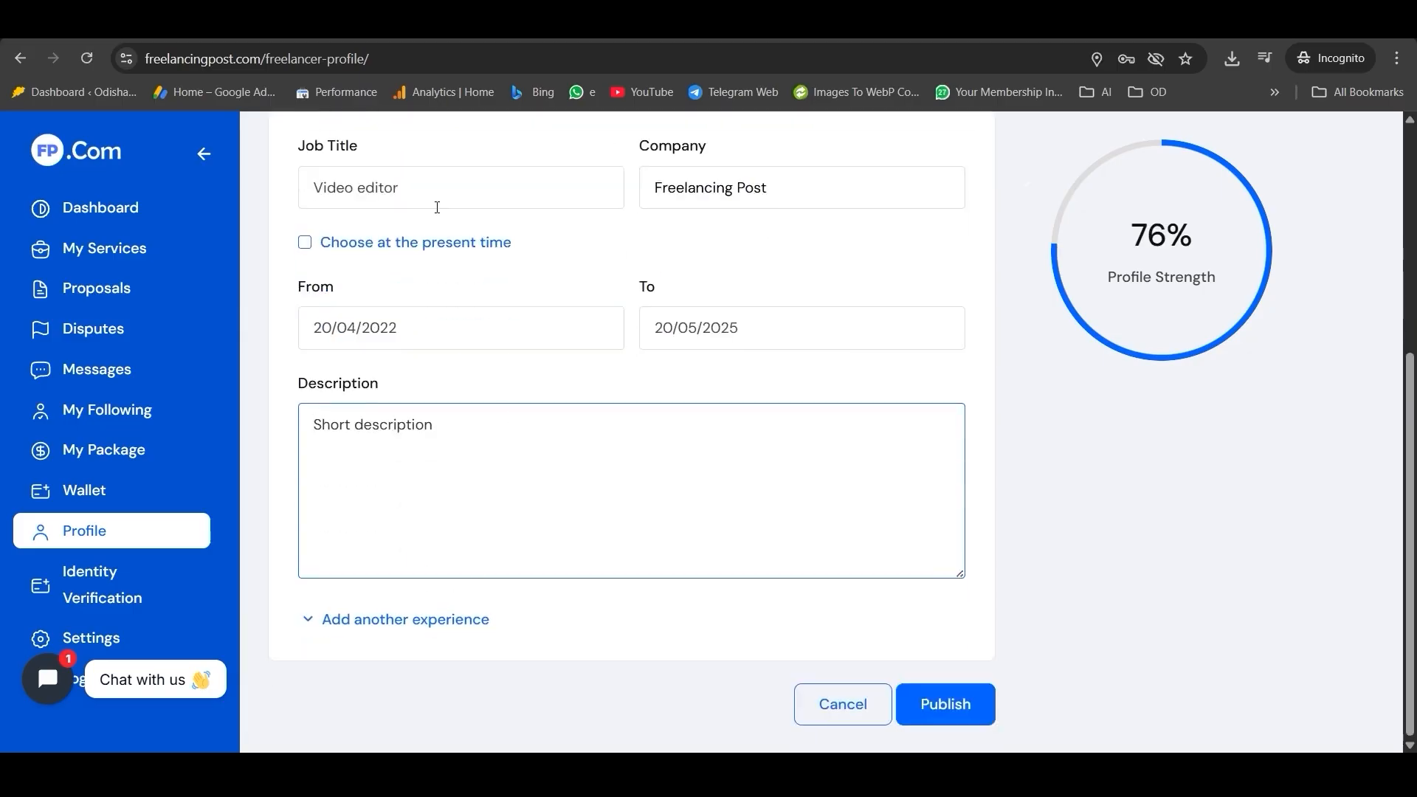
pyautogui.hotkey('alt', 'Tab')
pyautogui.scroll(-4, 223, 379)
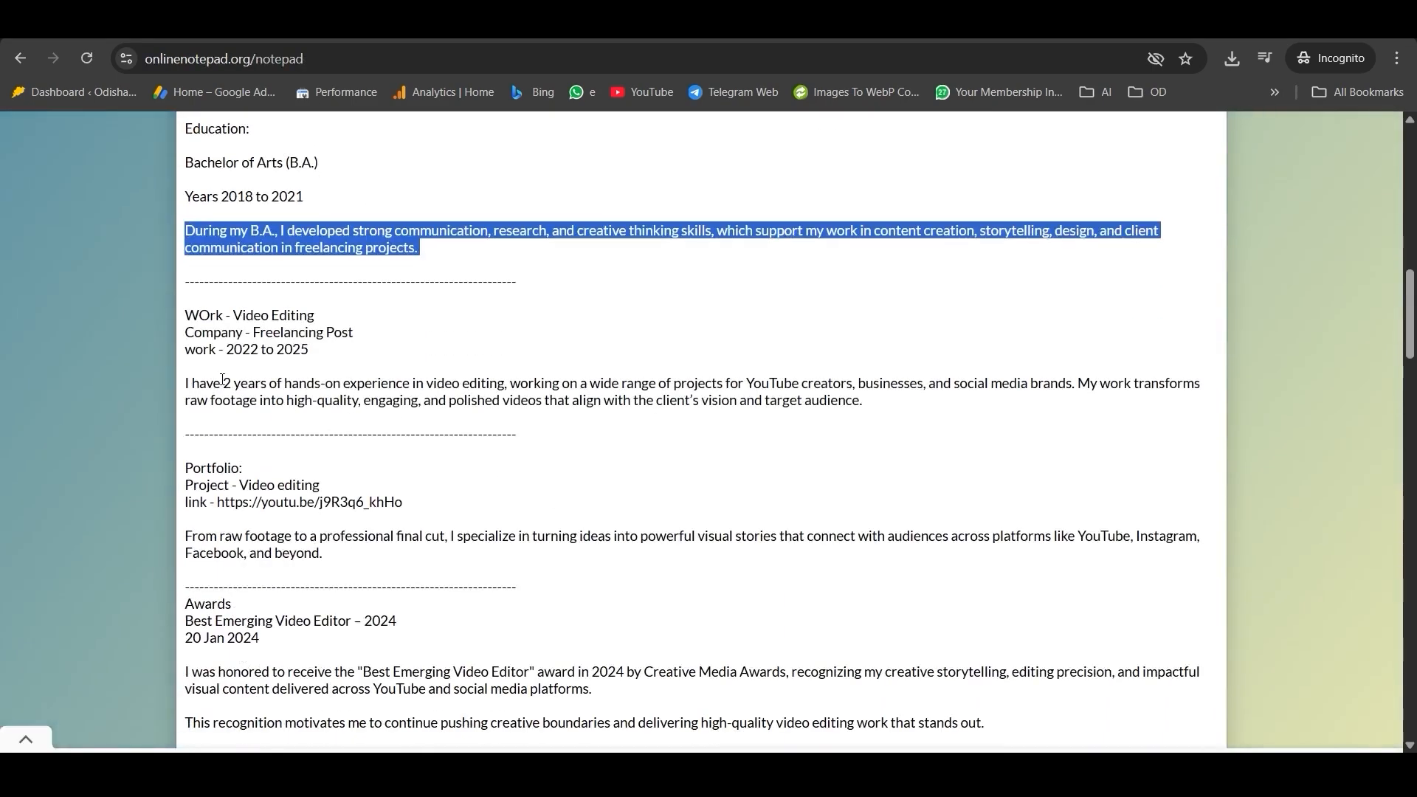
pyautogui.moveTo(186, 384); pyautogui.dragTo(681, 420)
pyautogui.hotkey('ctrl', 'c')
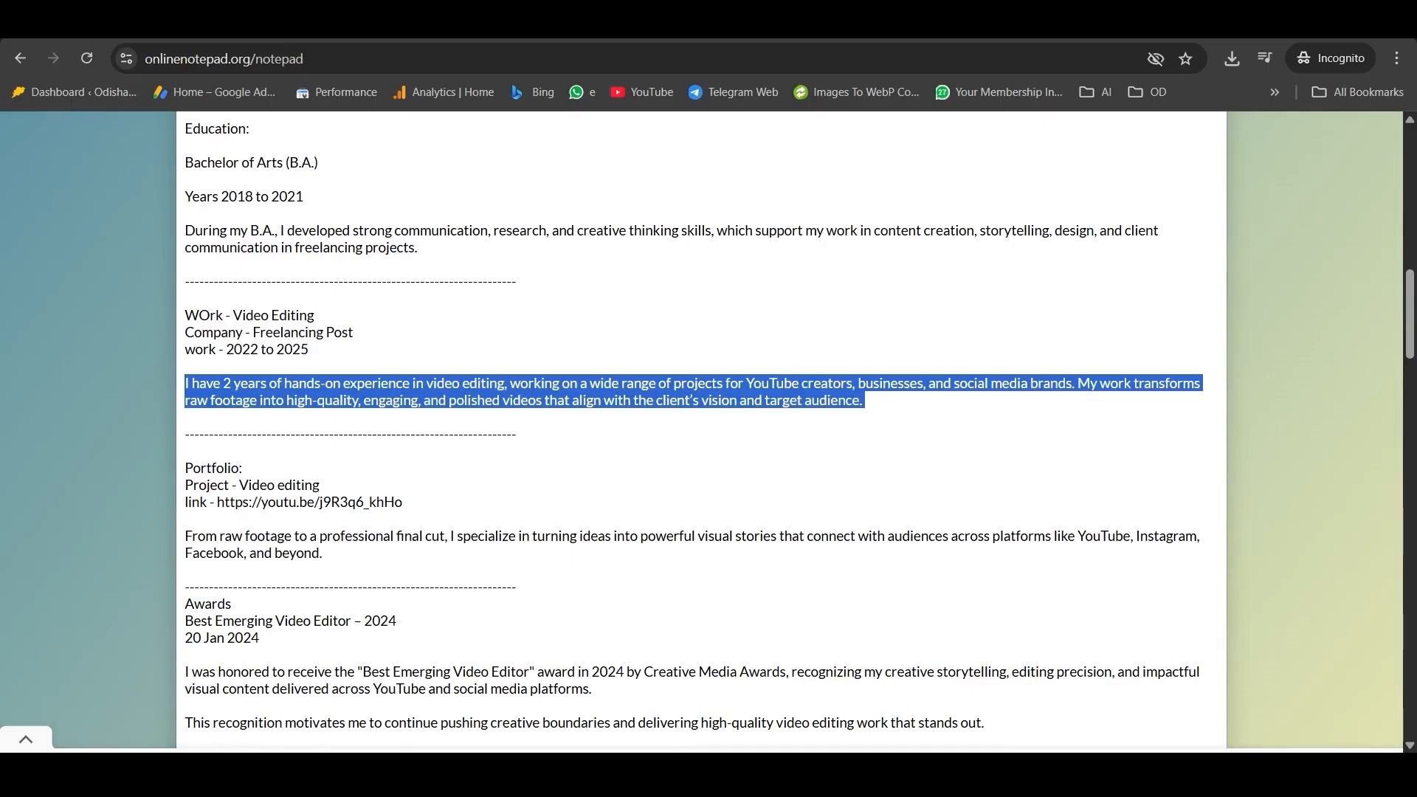
pyautogui.hotkey('alt', 'Tab')
pyautogui.hotkey('ctrl', 'v')
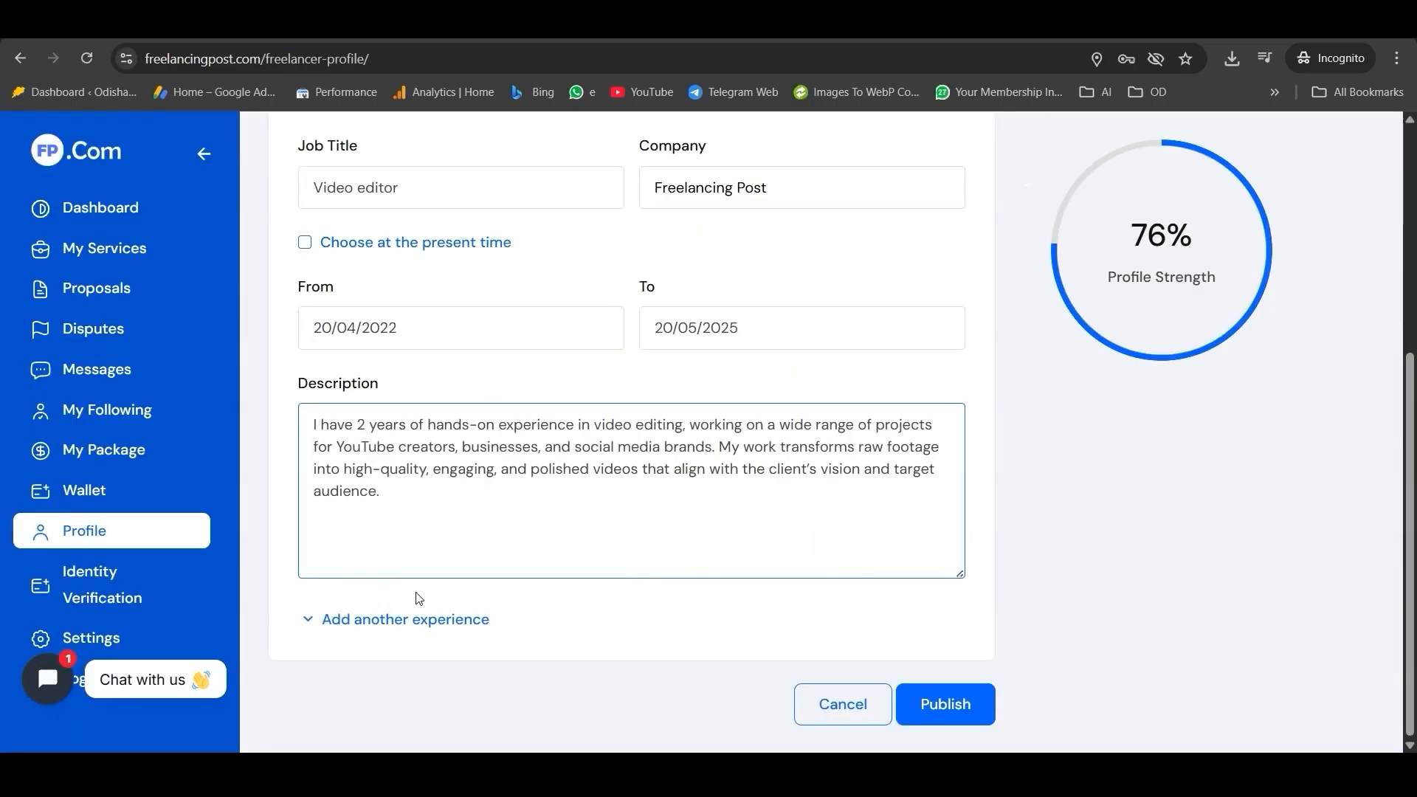
# Step: Review the completed Experience 1 entry and publish the Experience section
pyautogui.scroll(3, 414, 595)
pyautogui.scroll(-3, 417, 593)
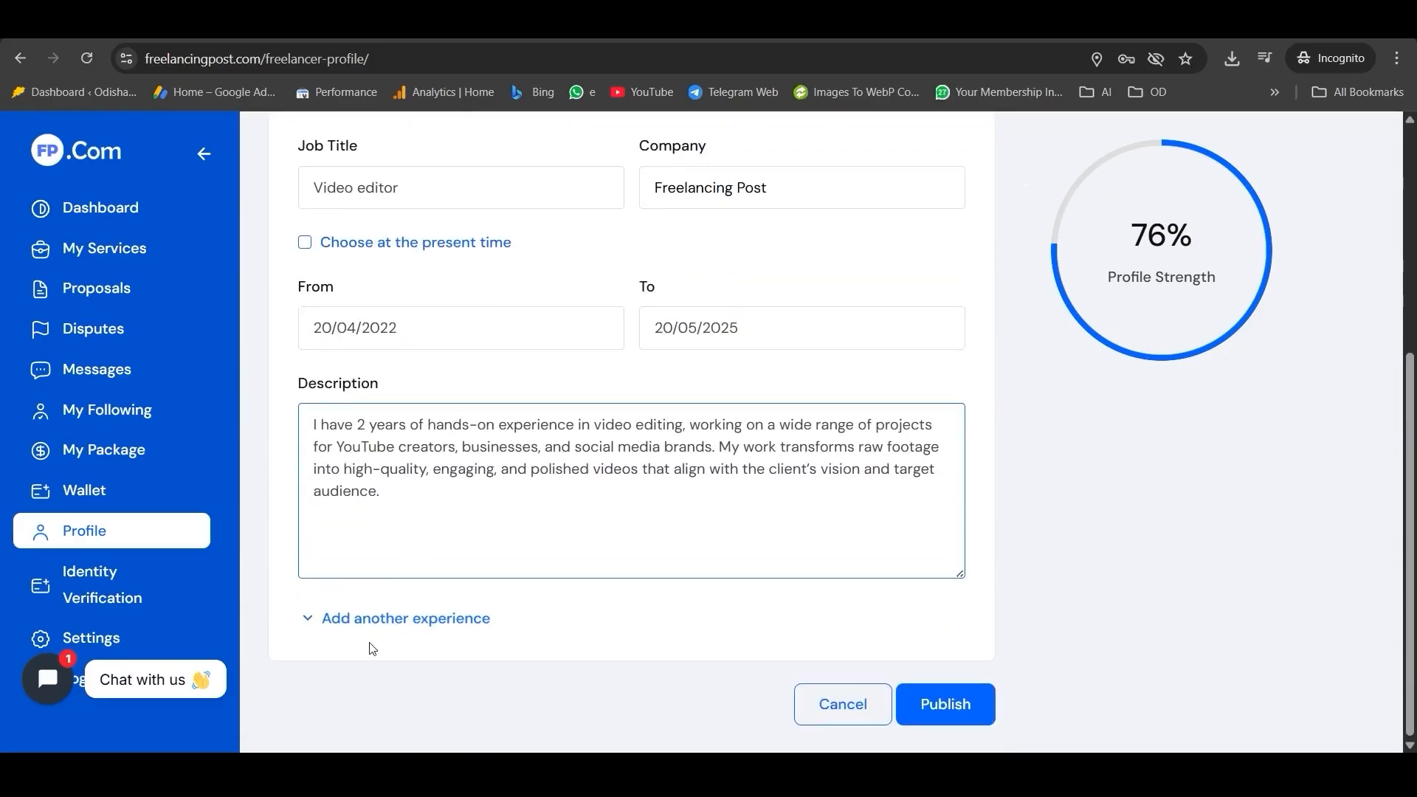
pyautogui.click(932, 703)
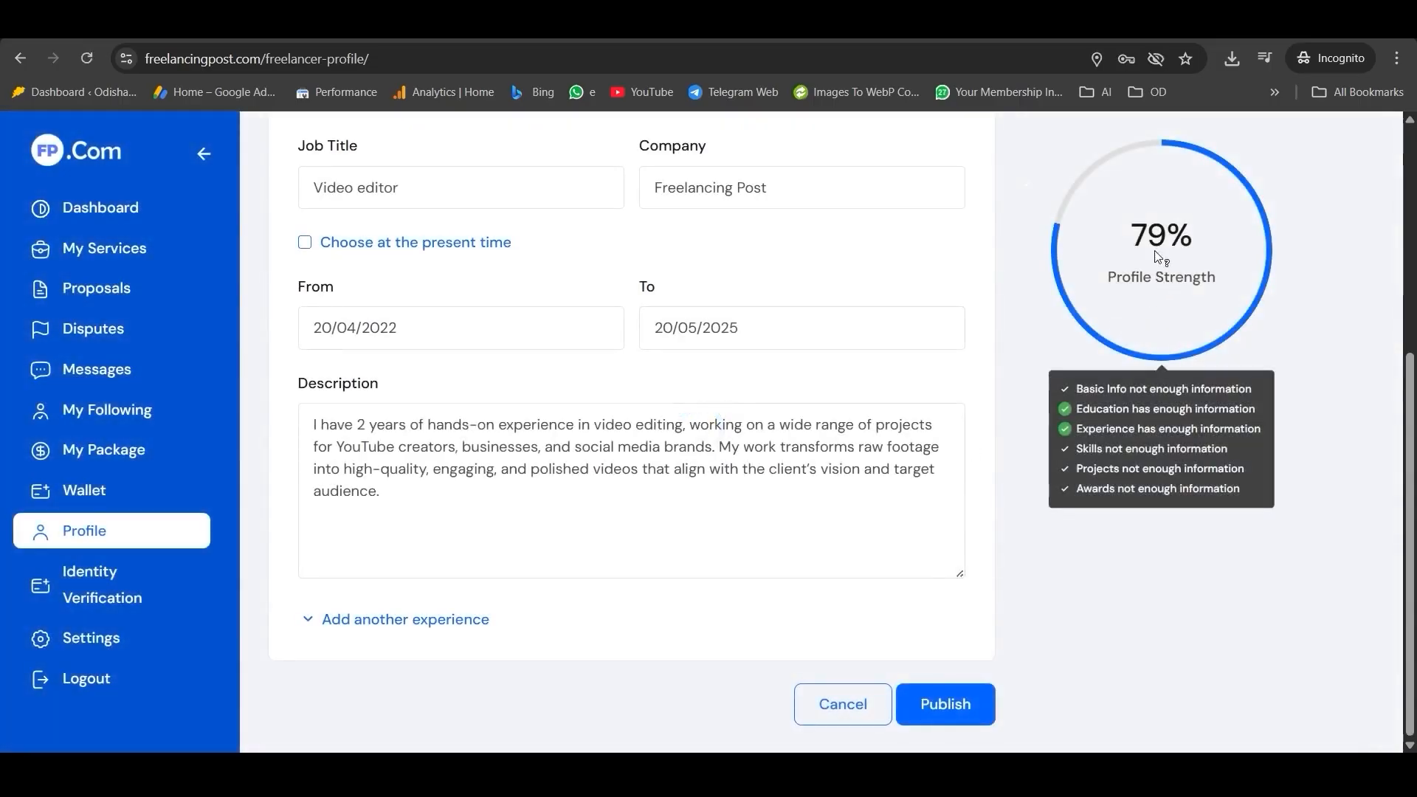
# Step: Open the Skills section of the profile and add 2D Animation as a skill
pyautogui.scroll(2, 927, 560)
pyautogui.scroll(3, 927, 560)
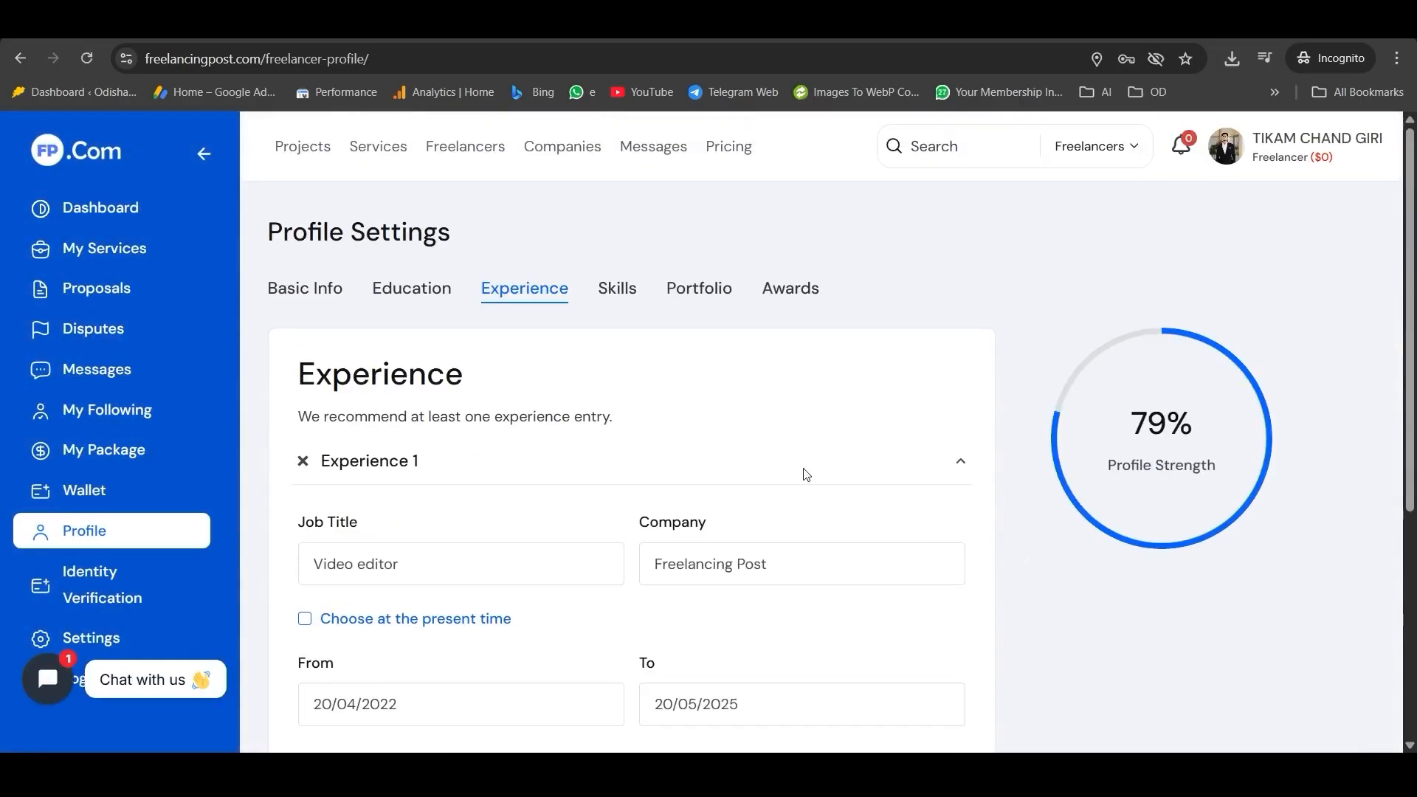
pyautogui.click(624, 295)
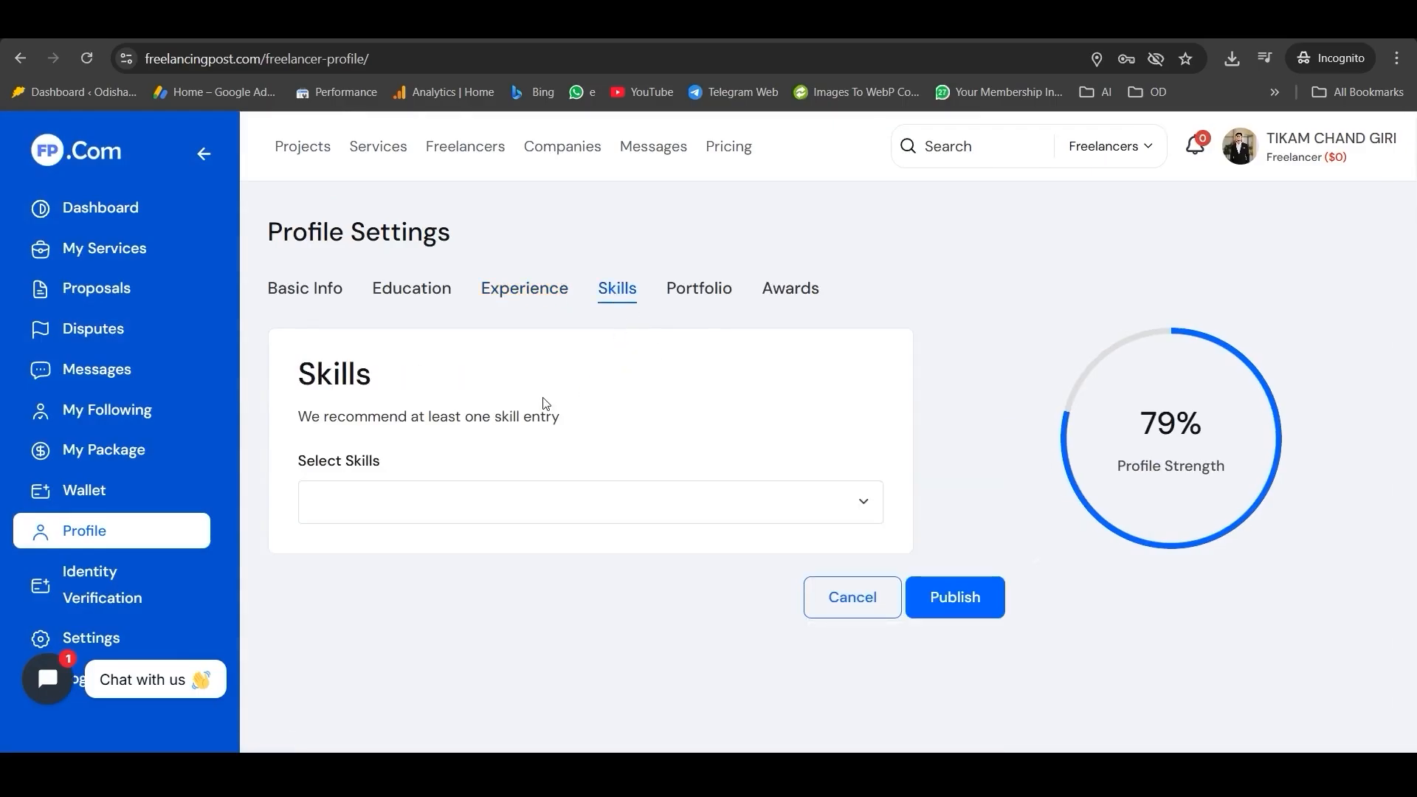
pyautogui.click(457, 506)
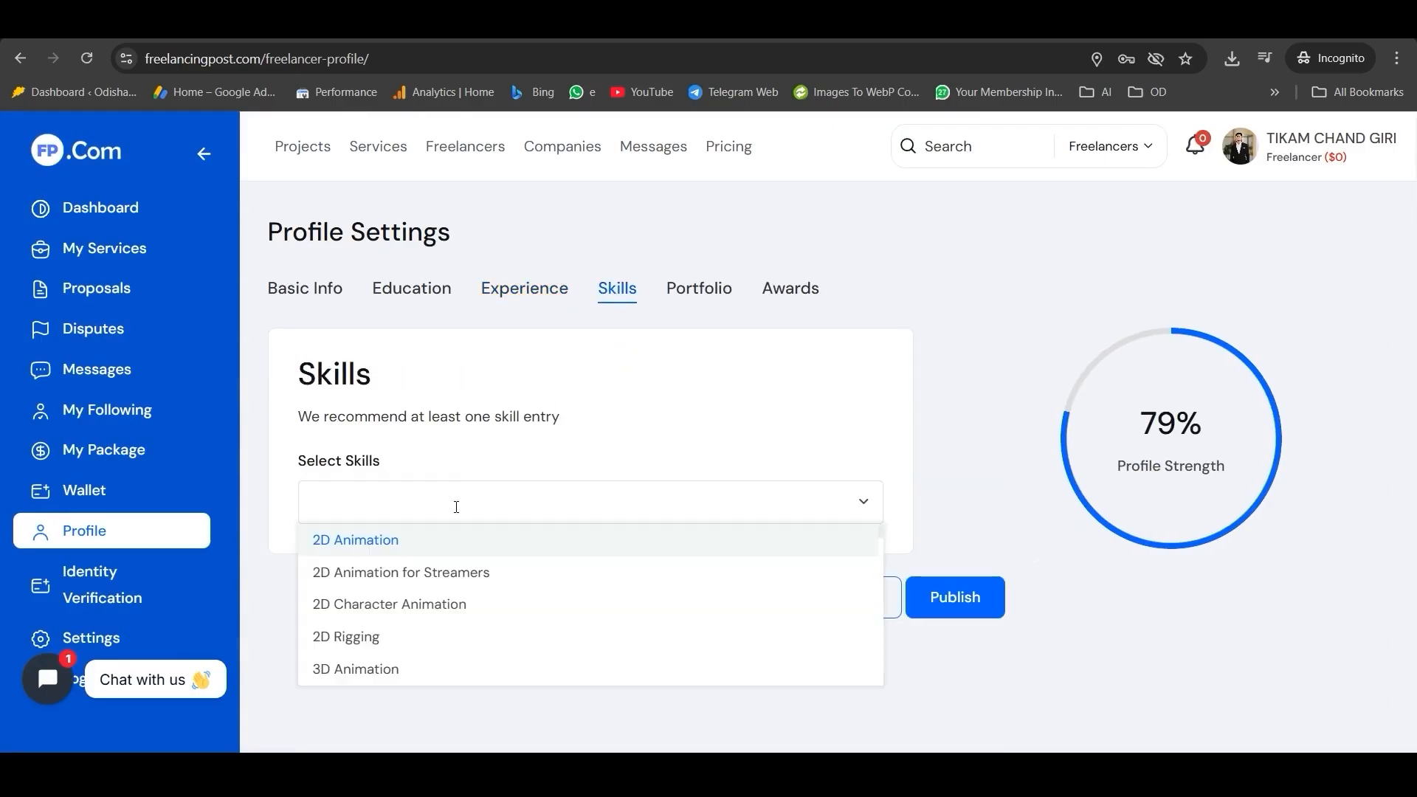
pyautogui.click(431, 542)
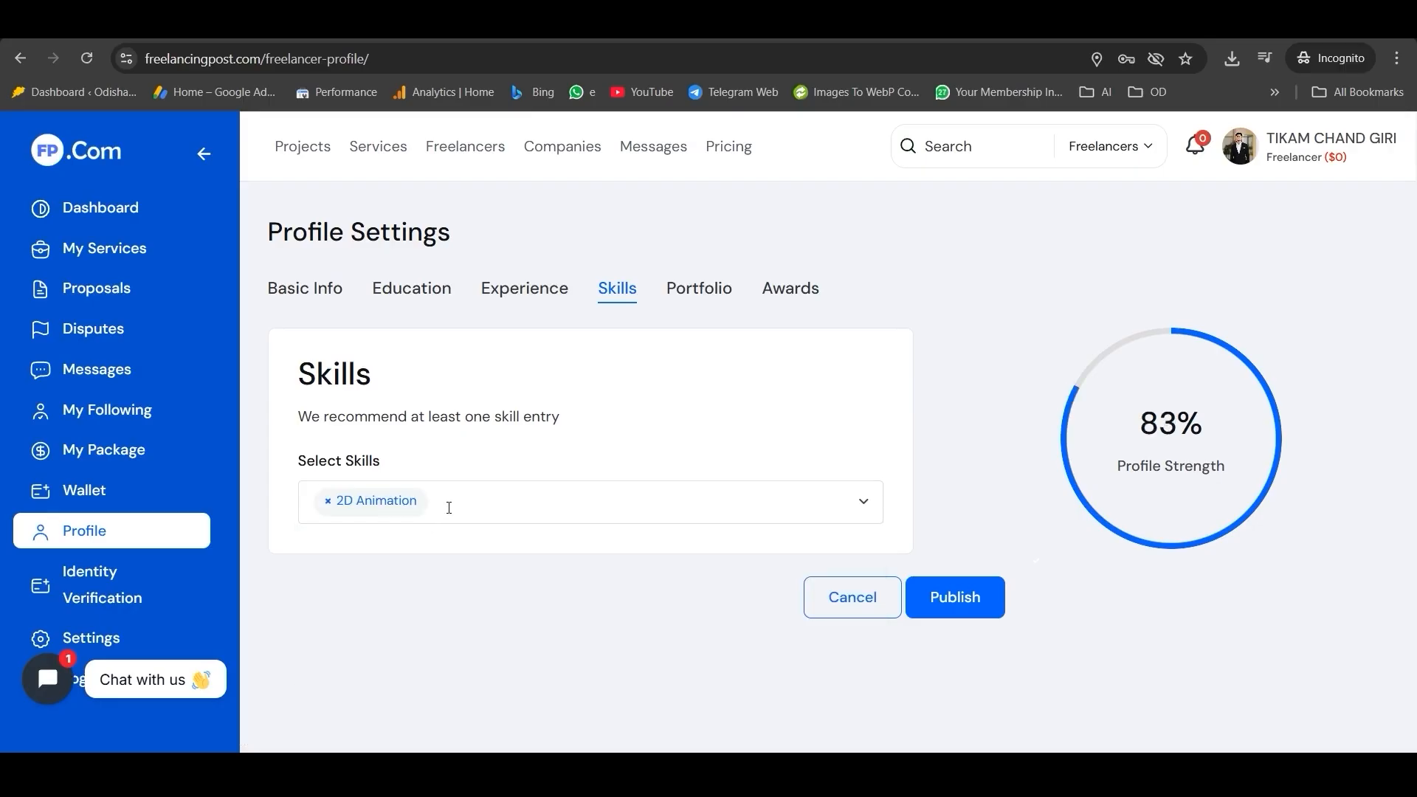
# Step: Find and add the Video Editing skill, and publish the Skills section
pyautogui.click(456, 506)
pyautogui.write('vid')
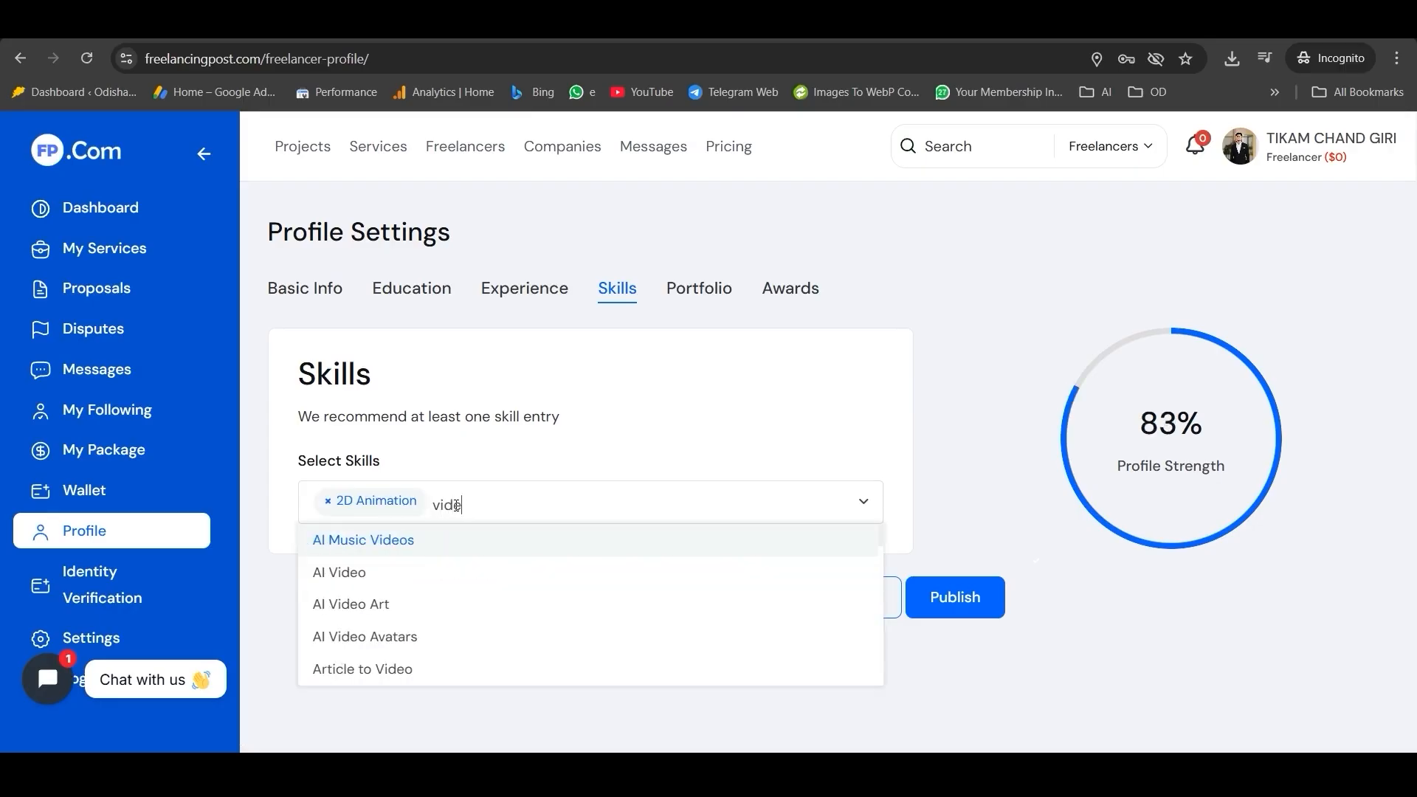
pyautogui.write('eo ed')
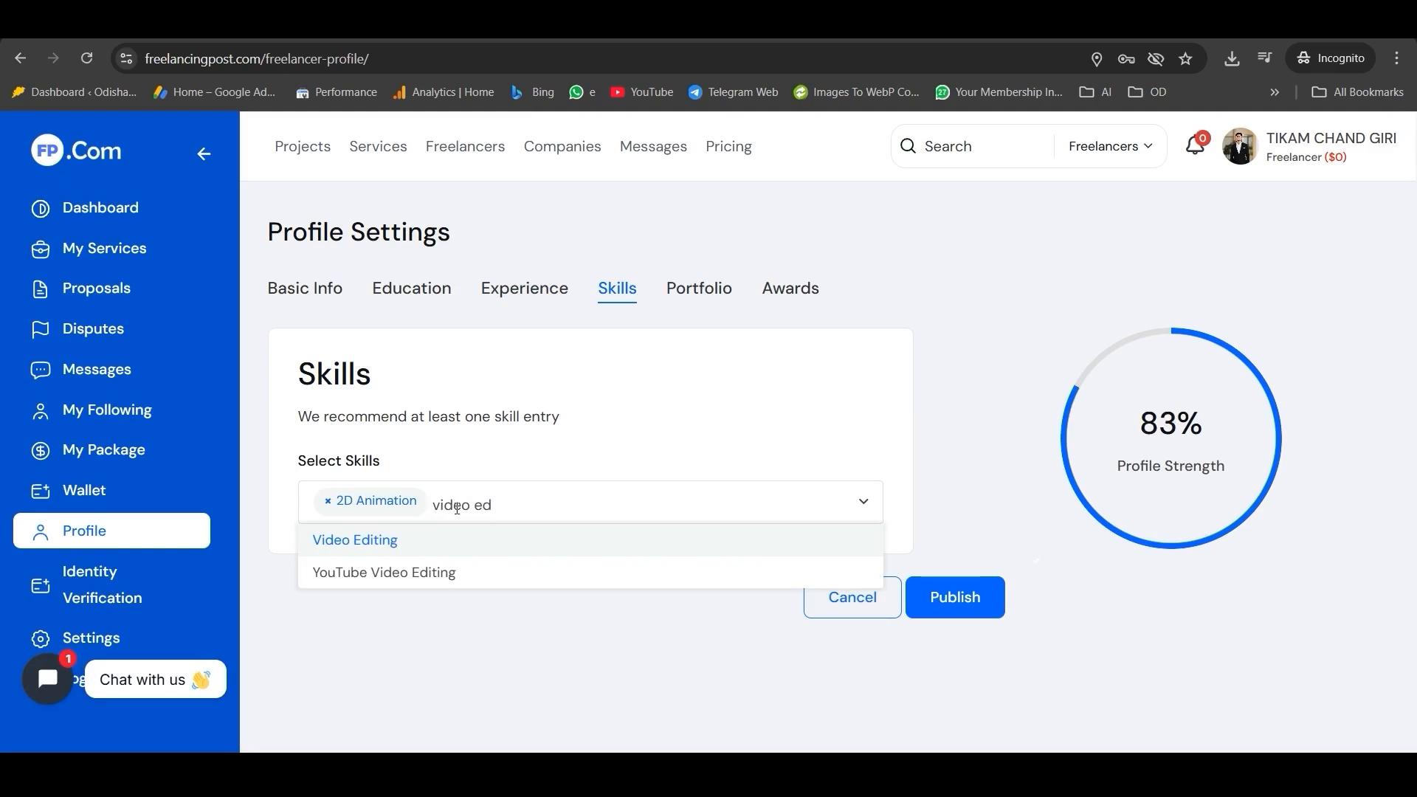
pyautogui.click(449, 550)
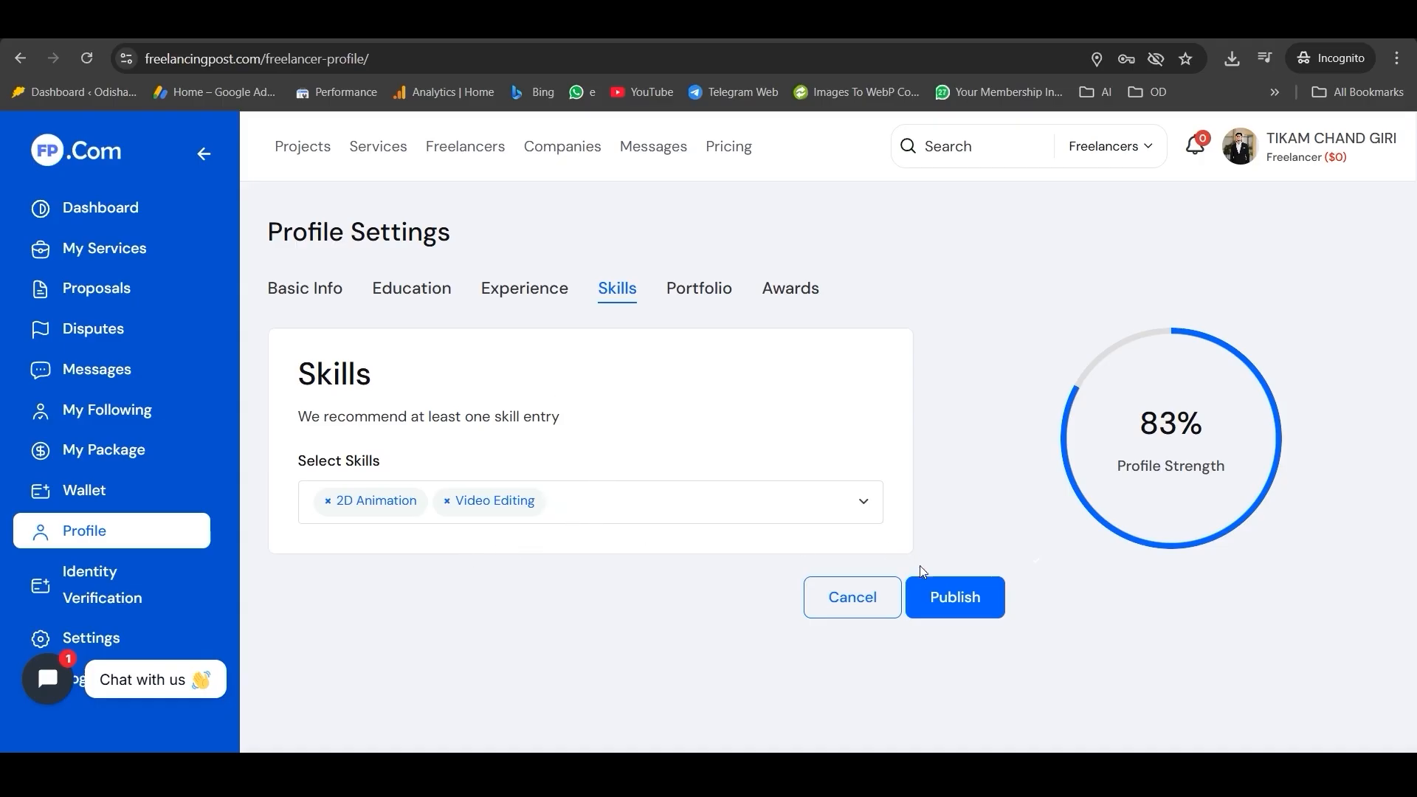
pyautogui.click(943, 607)
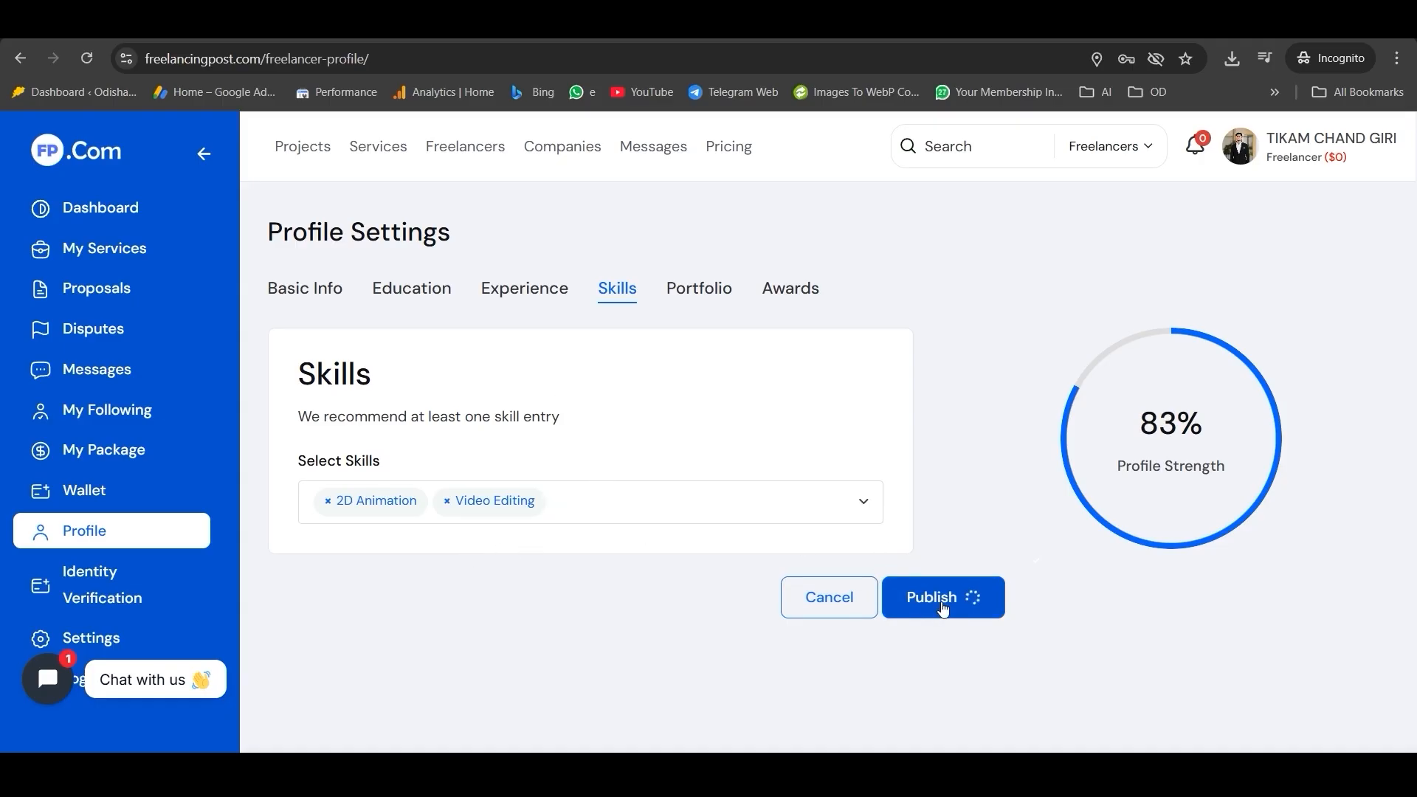
pyautogui.moveTo(1154, 442)
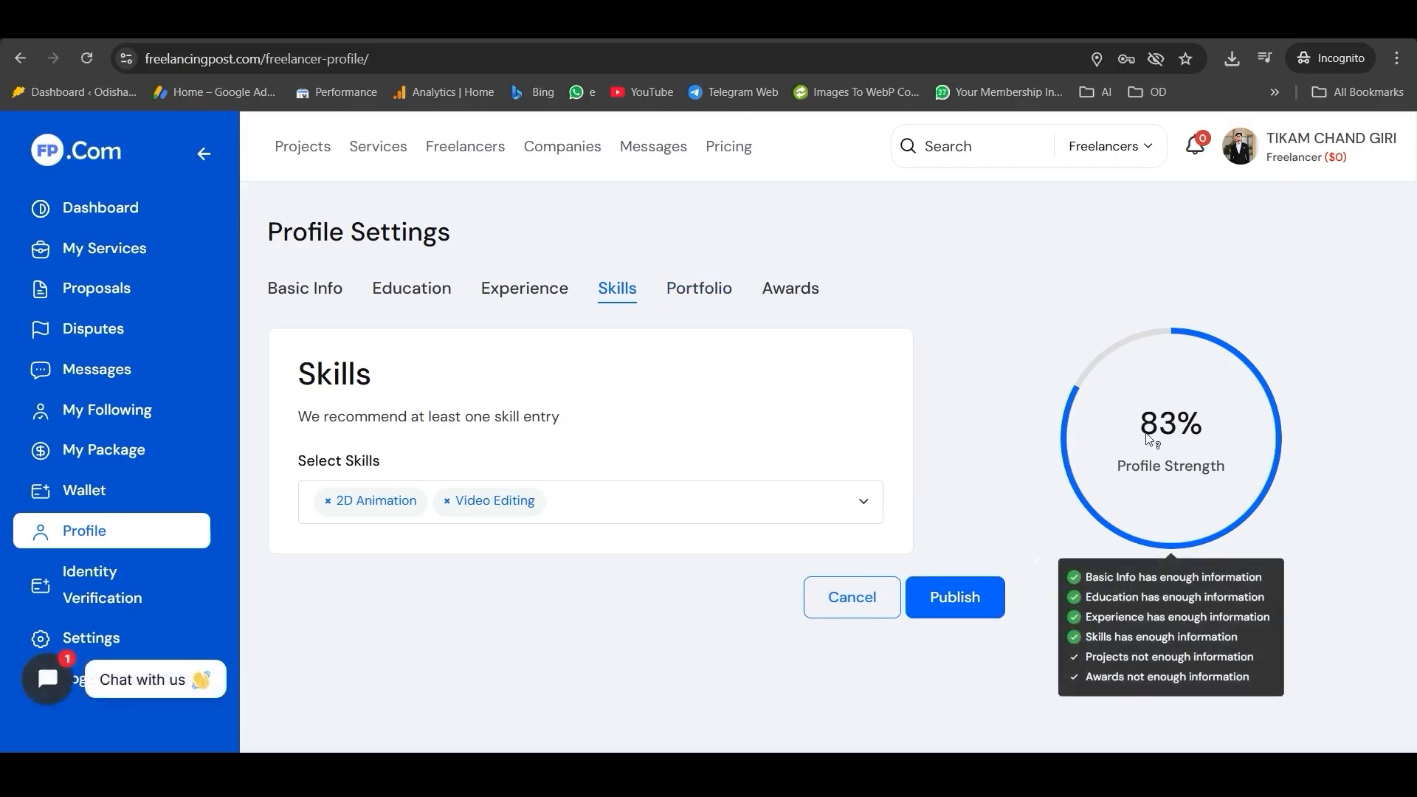
# Step: In the Portfolio section, upload image 4 from the desktop's New folder for the Portfolio 1 entry
pyautogui.click(708, 299)
pyautogui.scroll(-3, 493, 453)
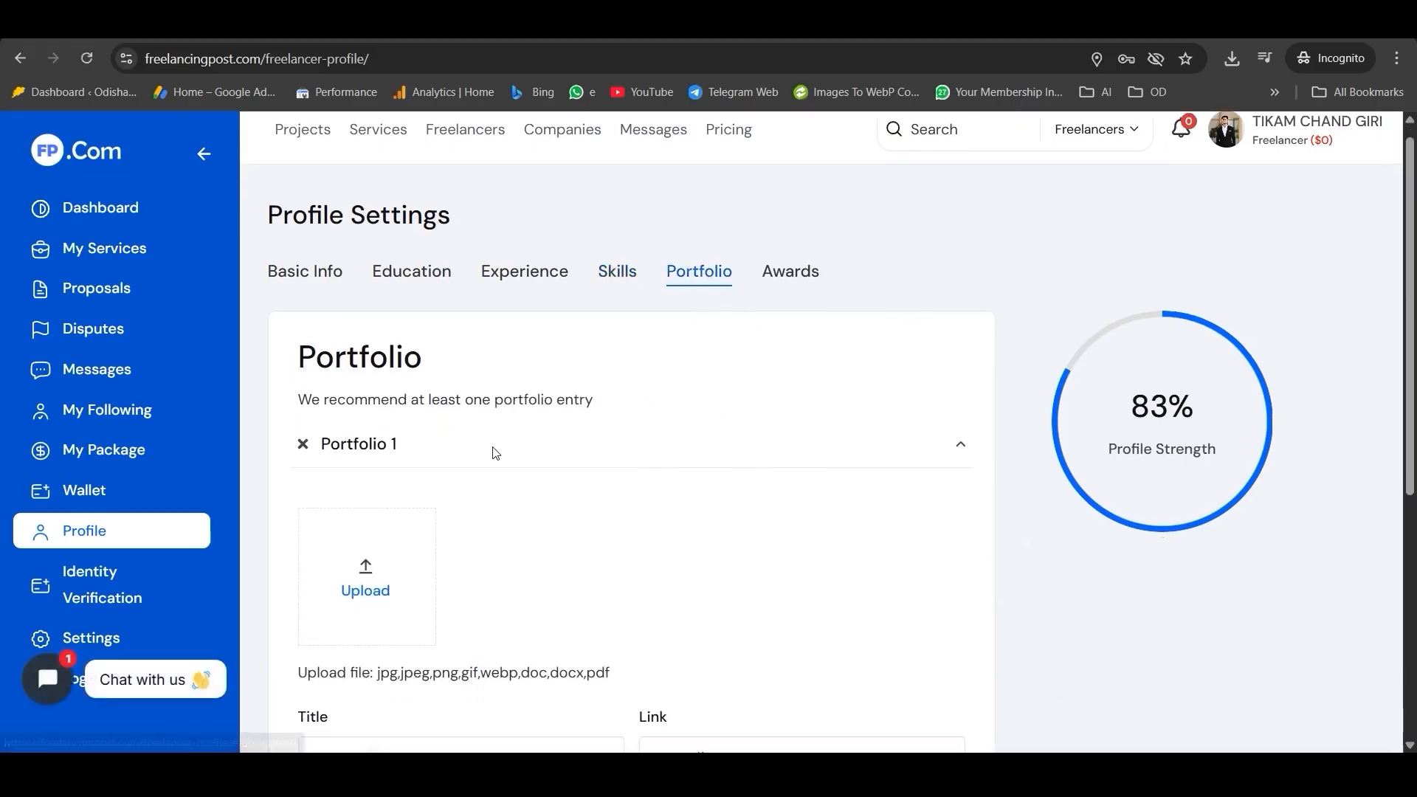
pyautogui.scroll(1, 493, 452)
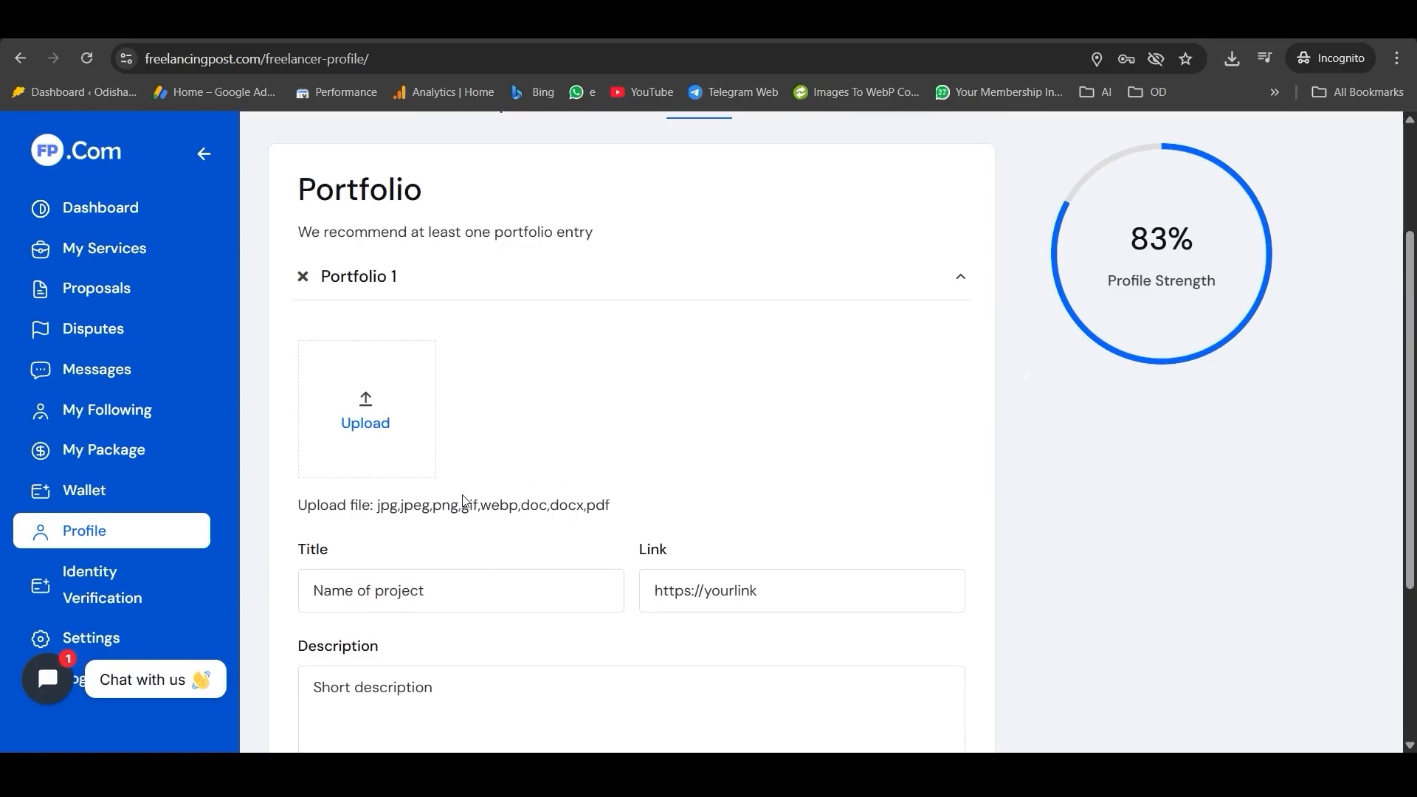
pyautogui.click(389, 432)
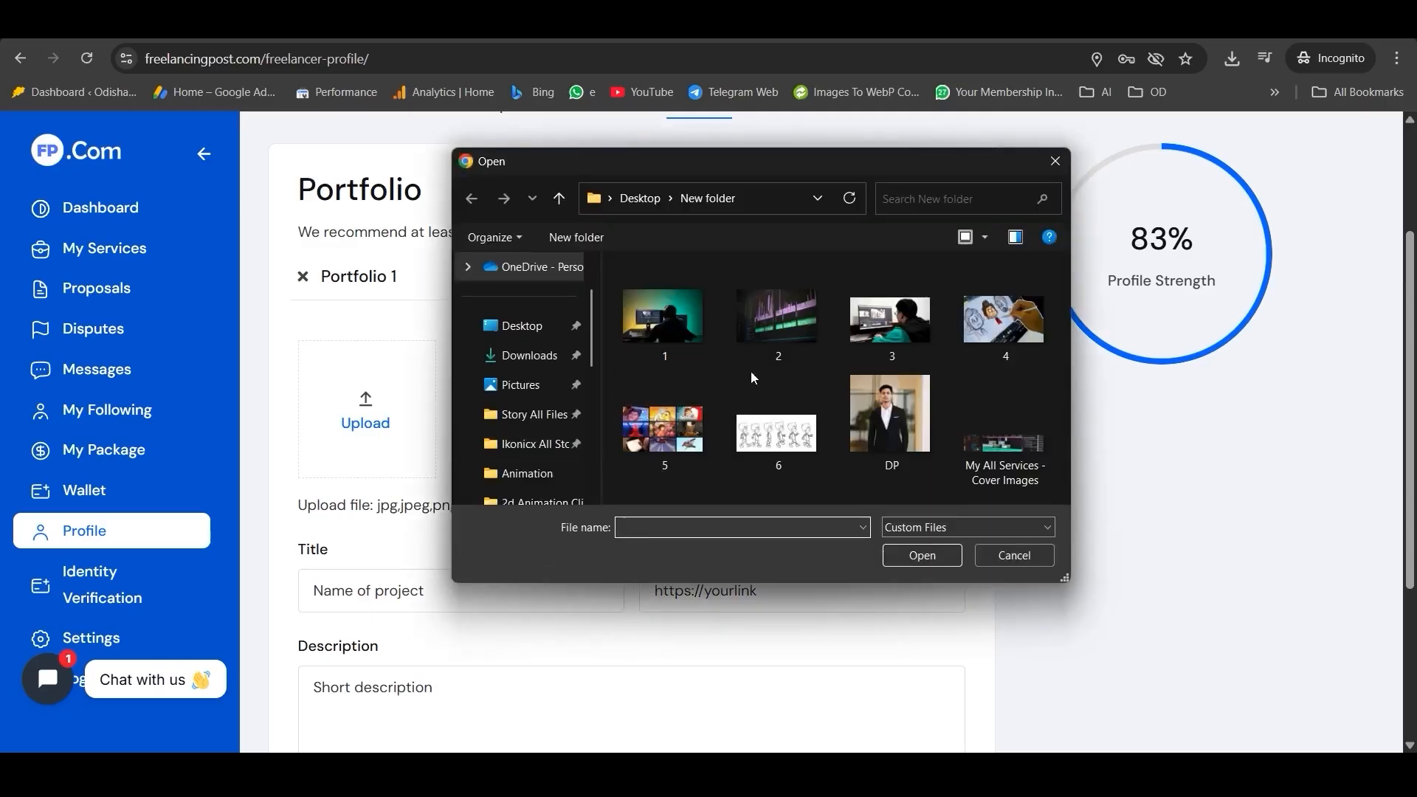
pyautogui.doubleClick(994, 330)
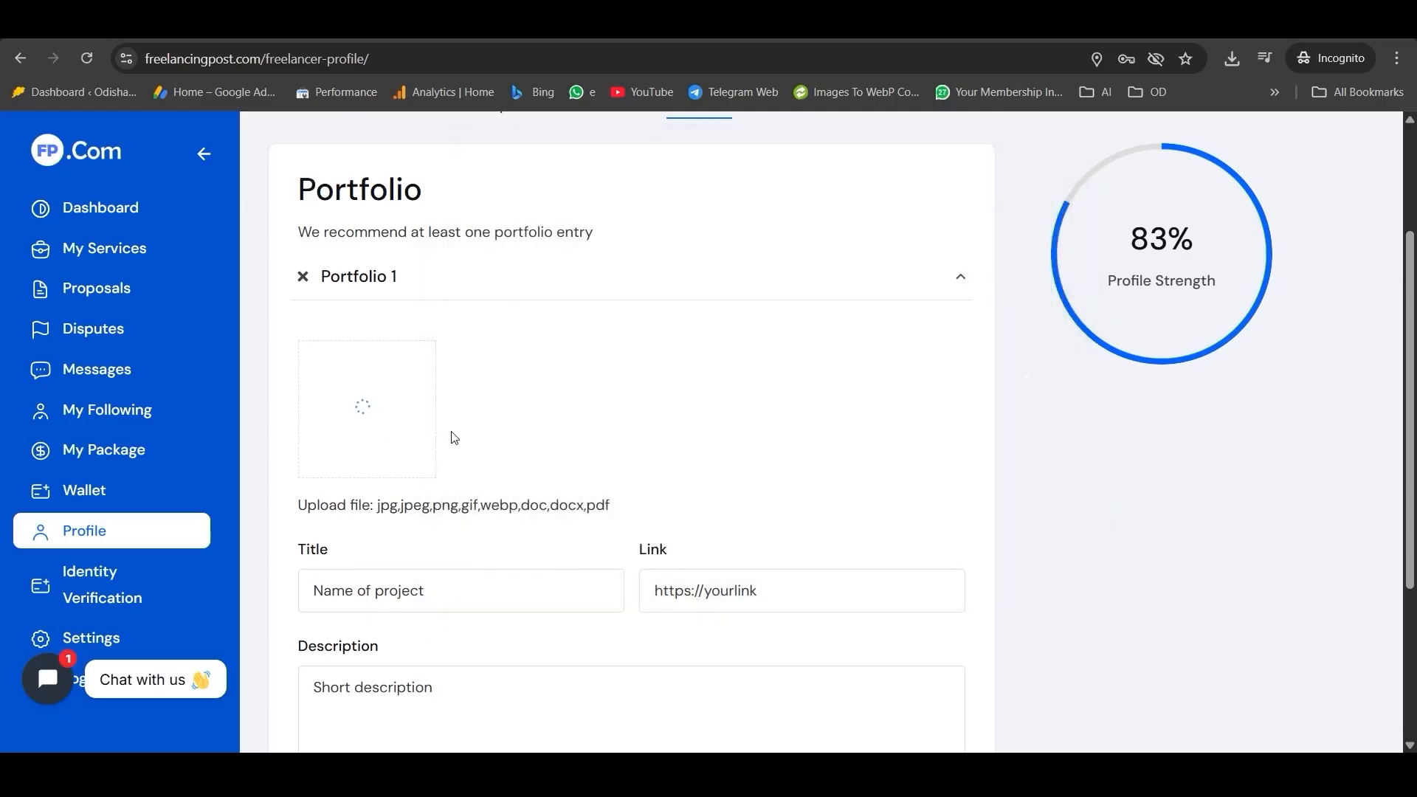
# Step: Copy the project name Video editing from the online notepad into the Portfolio 1 title
pyautogui.scroll(-3, 452, 436)
pyautogui.click(408, 406)
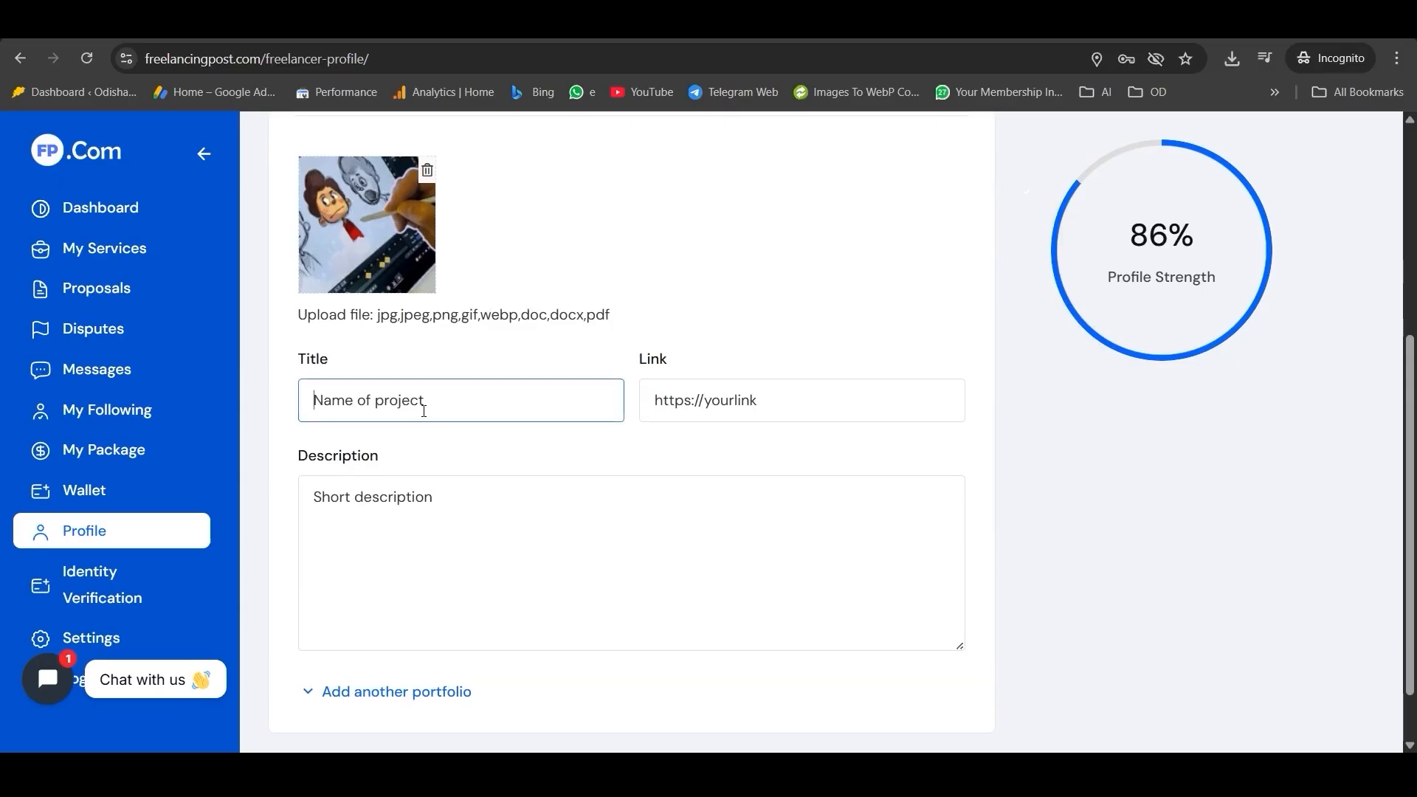
pyautogui.hotkey('ctrl', 'Tab')
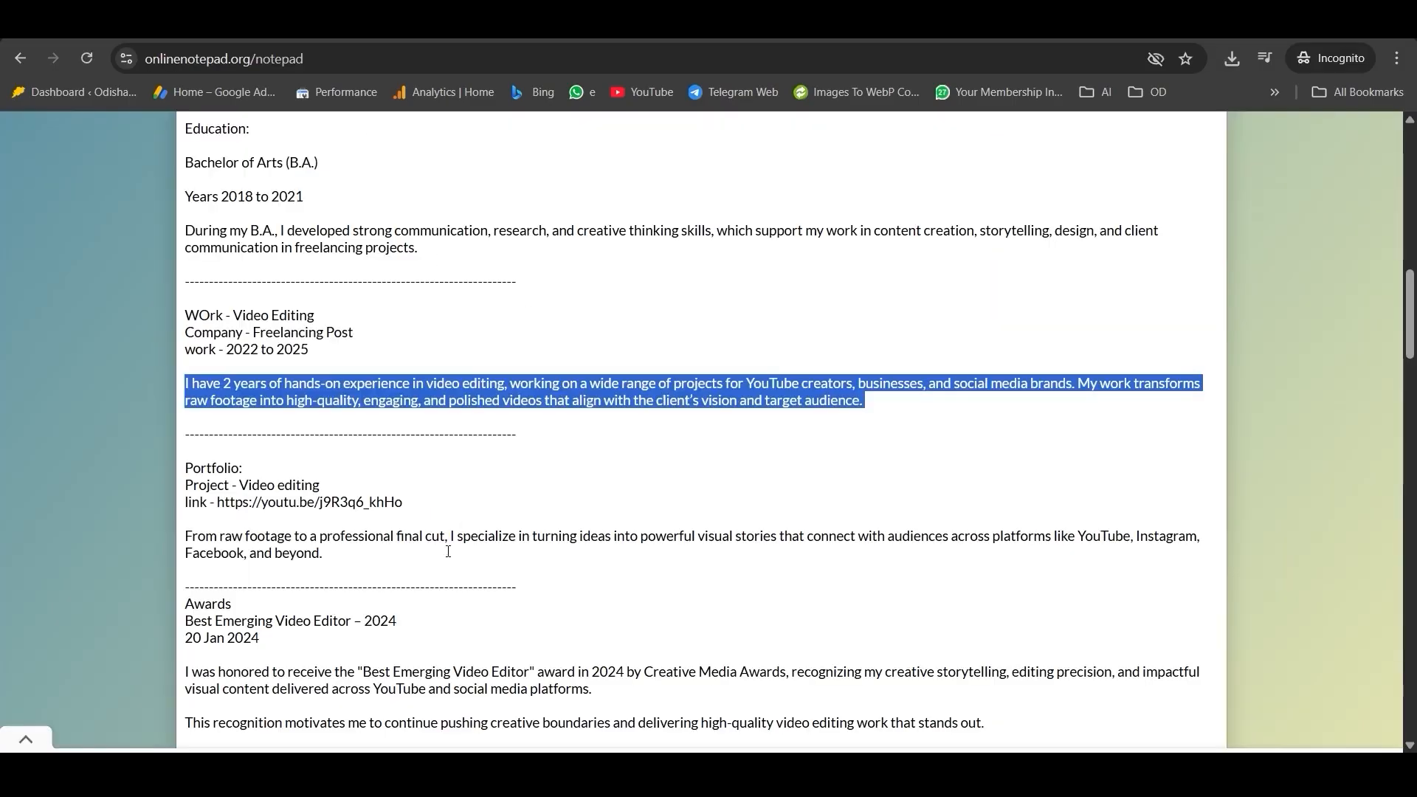
pyautogui.moveTo(241, 485); pyautogui.dragTo(348, 484)
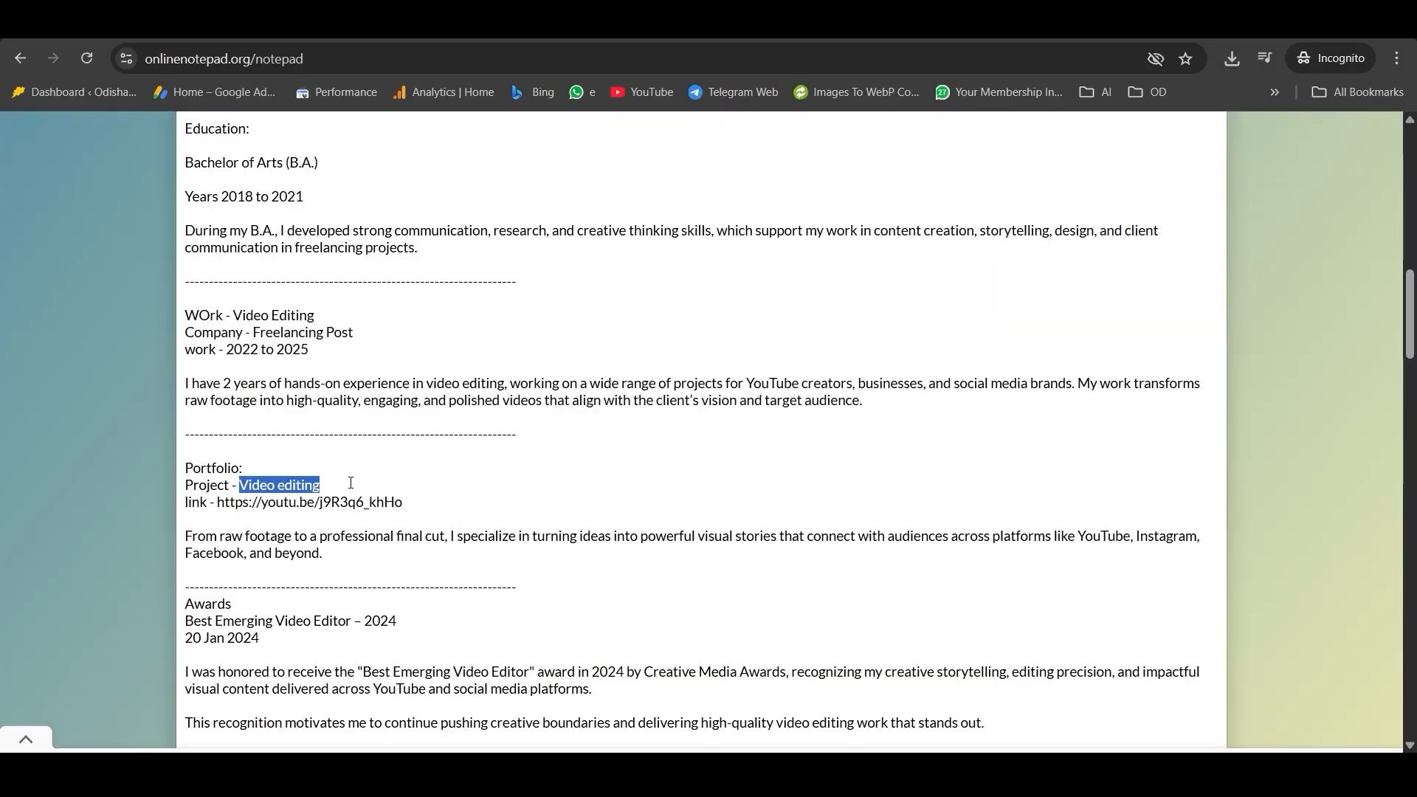
pyautogui.hotkey('ctrl', 'c')
pyautogui.hotkey('ctrl', 'Tab')
pyautogui.hotkey('ctrl', 'v')
pyautogui.hotkey('ctrl', 'Tab')
pyautogui.moveTo(220, 502); pyautogui.dragTo(457, 492)
pyautogui.click(350, 502)
pyautogui.moveTo(217, 502); pyautogui.dragTo(417, 499)
pyautogui.hotkey('ctrl', 'c')
pyautogui.hotkey('ctrl', 'Tab')
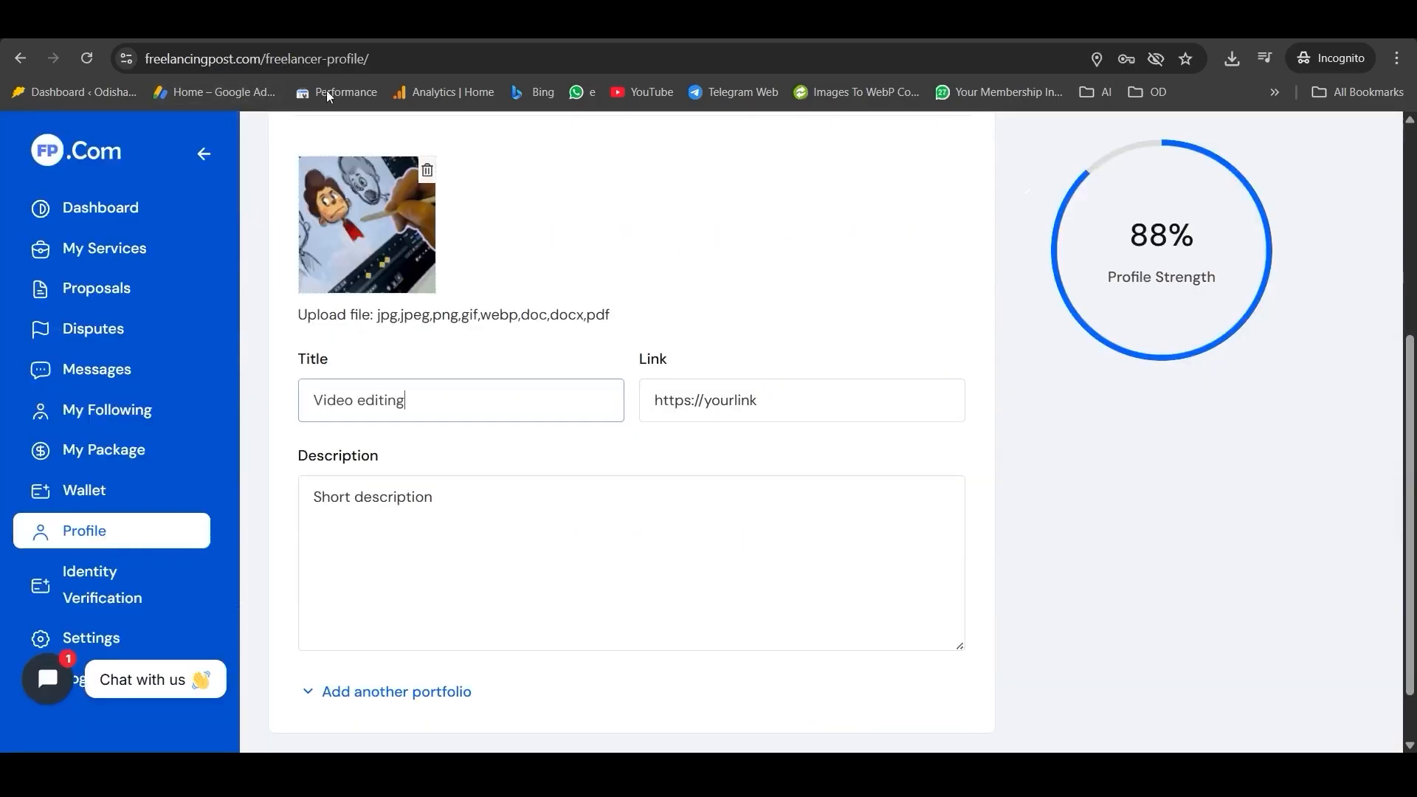
pyautogui.click(686, 380)
pyautogui.hotkey('ctrl', 'v')
# Step: Copy the paragraph starting "From raw footage to a professional final cut" from the online notepad into the Portfolio 1 description
pyautogui.click(440, 500)
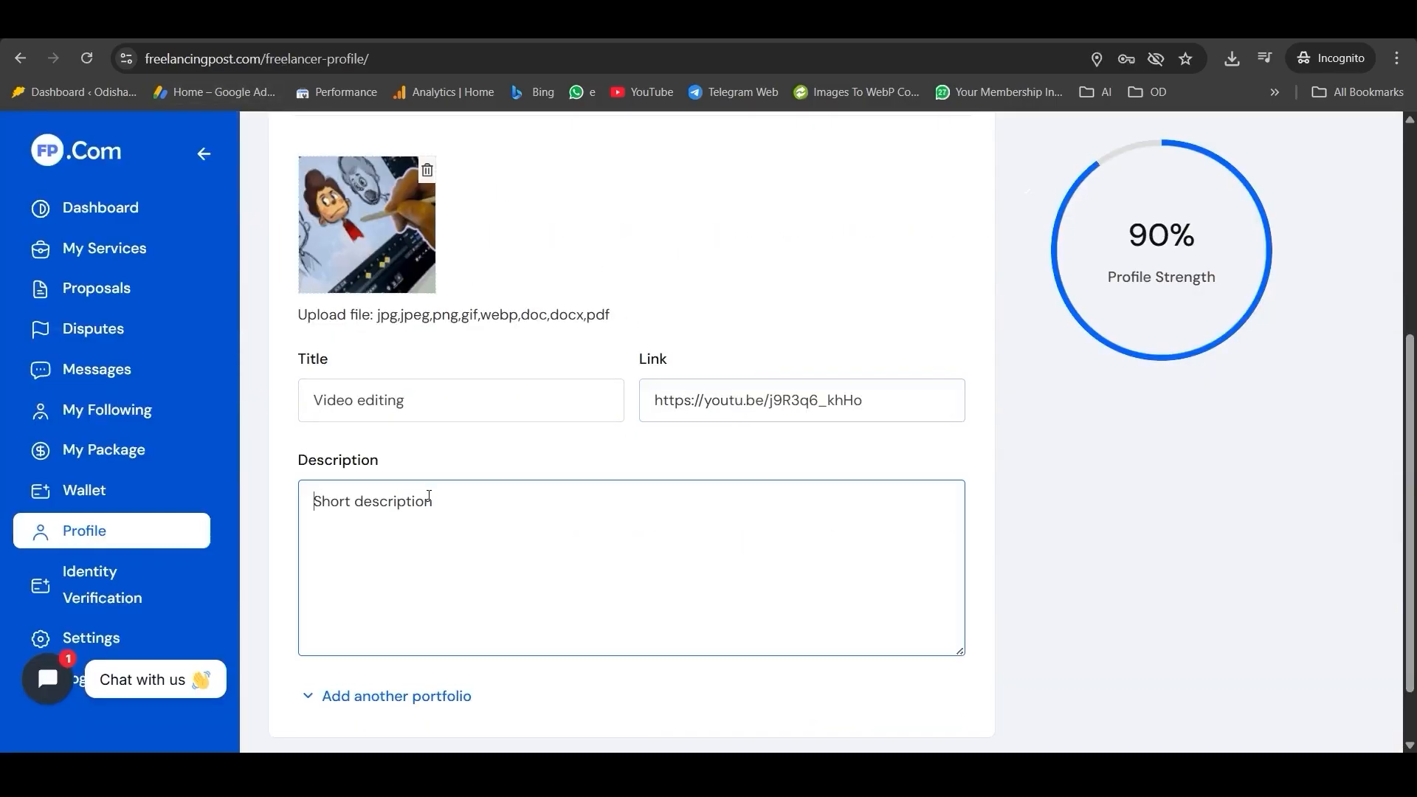
pyautogui.hotkey('ctrl', 'Tab')
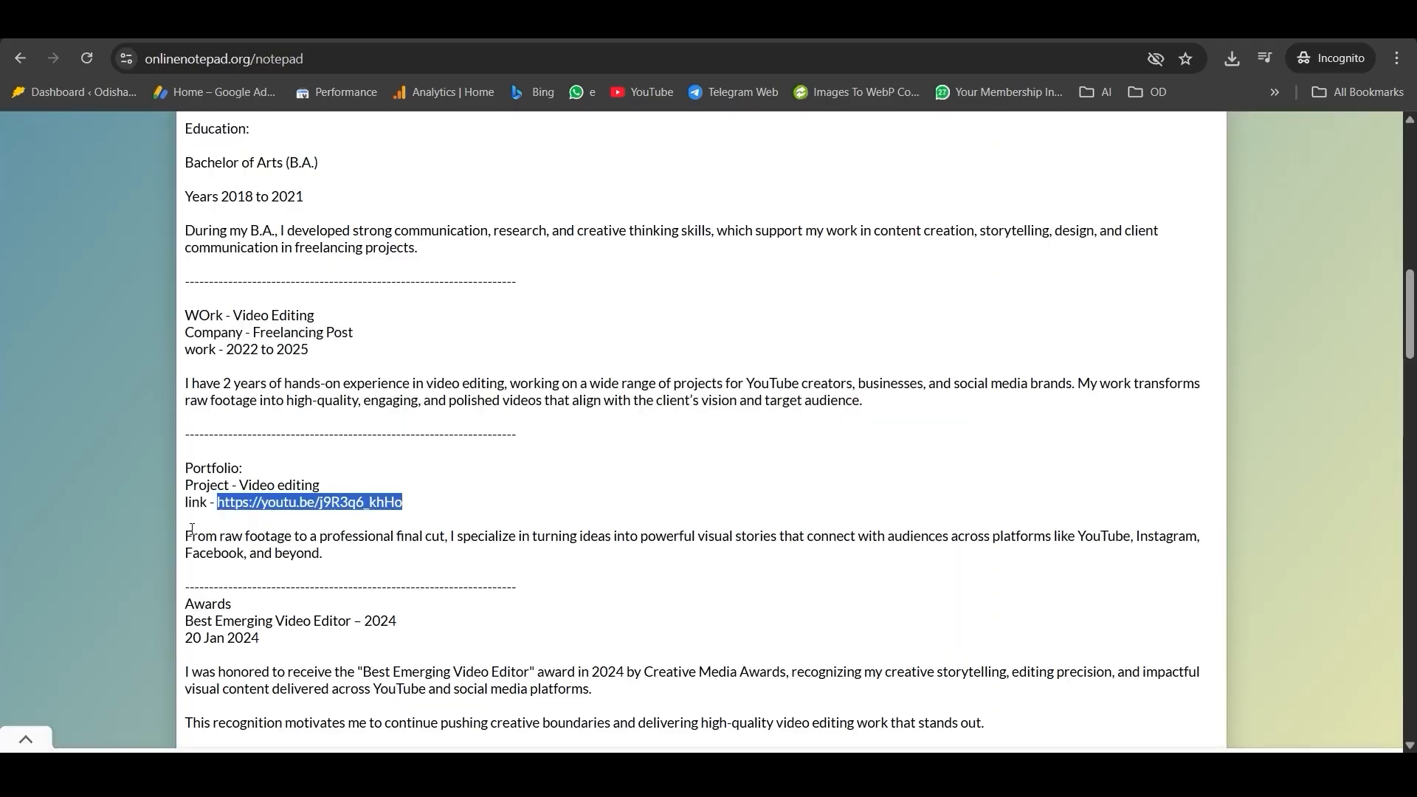
pyautogui.moveTo(185, 534); pyautogui.dragTo(304, 565)
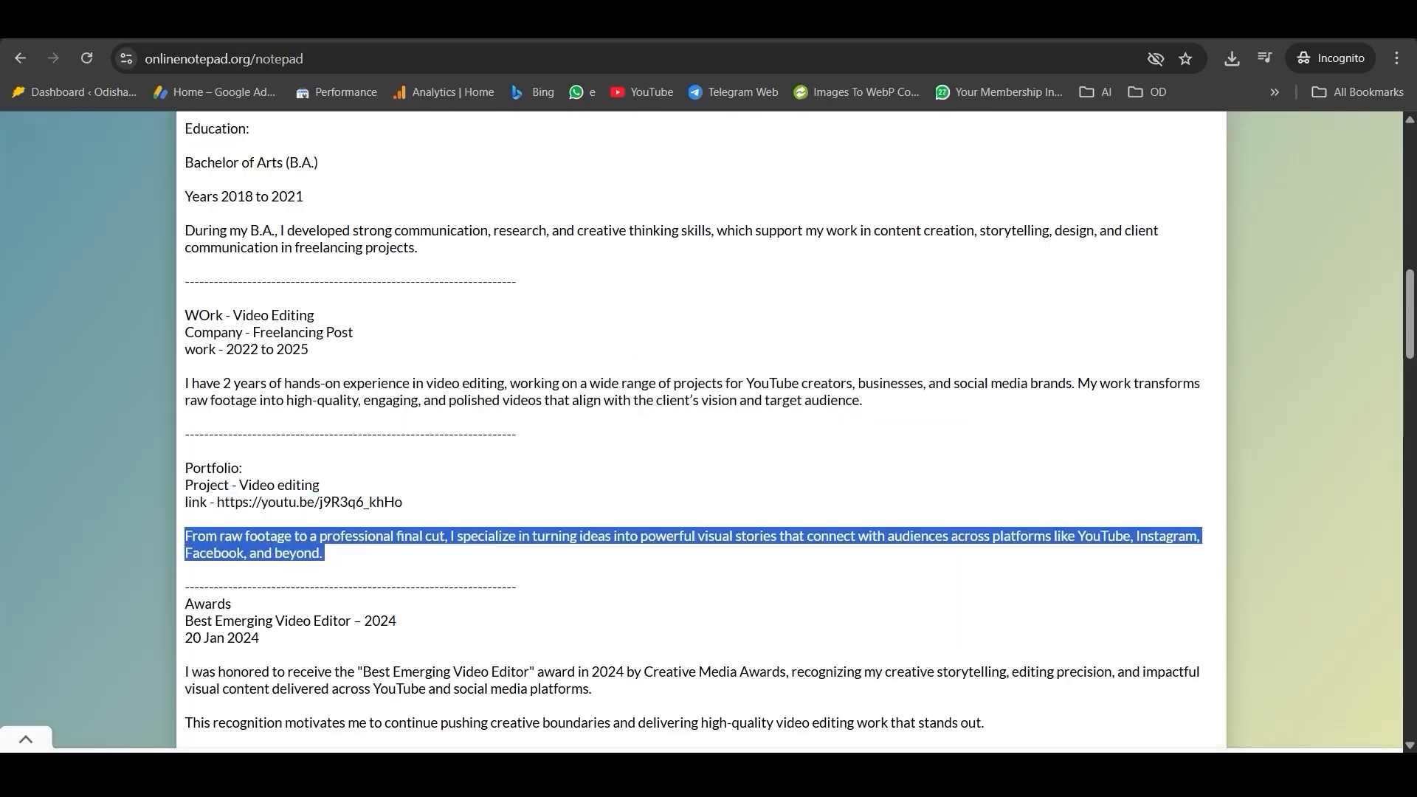
pyautogui.hotkey('ctrl', 'c')
pyautogui.hotkey('ctrl', 'Tab')
pyautogui.hotkey('ctrl', 'v')
# Step: Review the completed Portfolio 1 entry and publish the Portfolio section
pyautogui.scroll(3, 426, 559)
pyautogui.scroll(-5, 403, 642)
pyautogui.scroll(3, 474, 513)
pyautogui.scroll(-3, 443, 494)
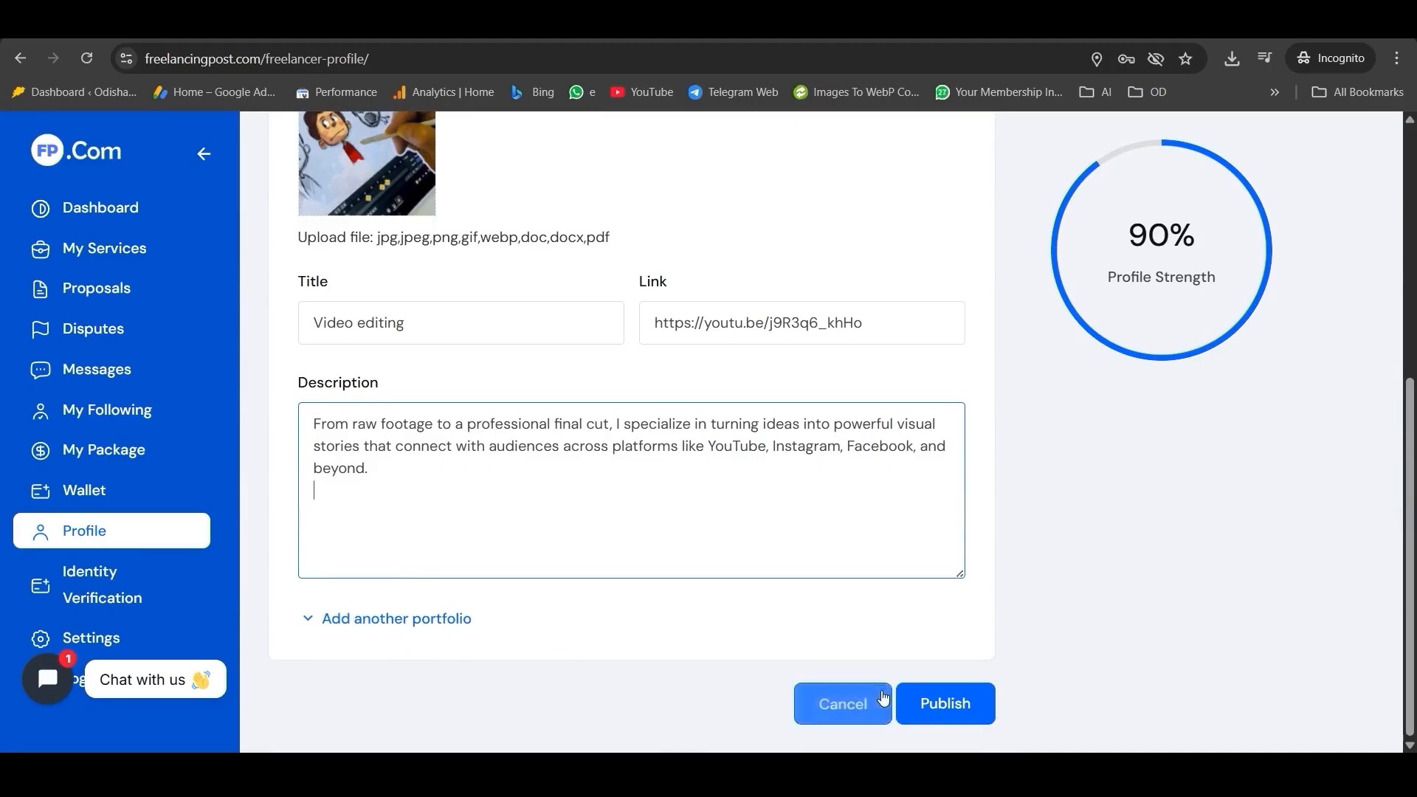
pyautogui.click(930, 703)
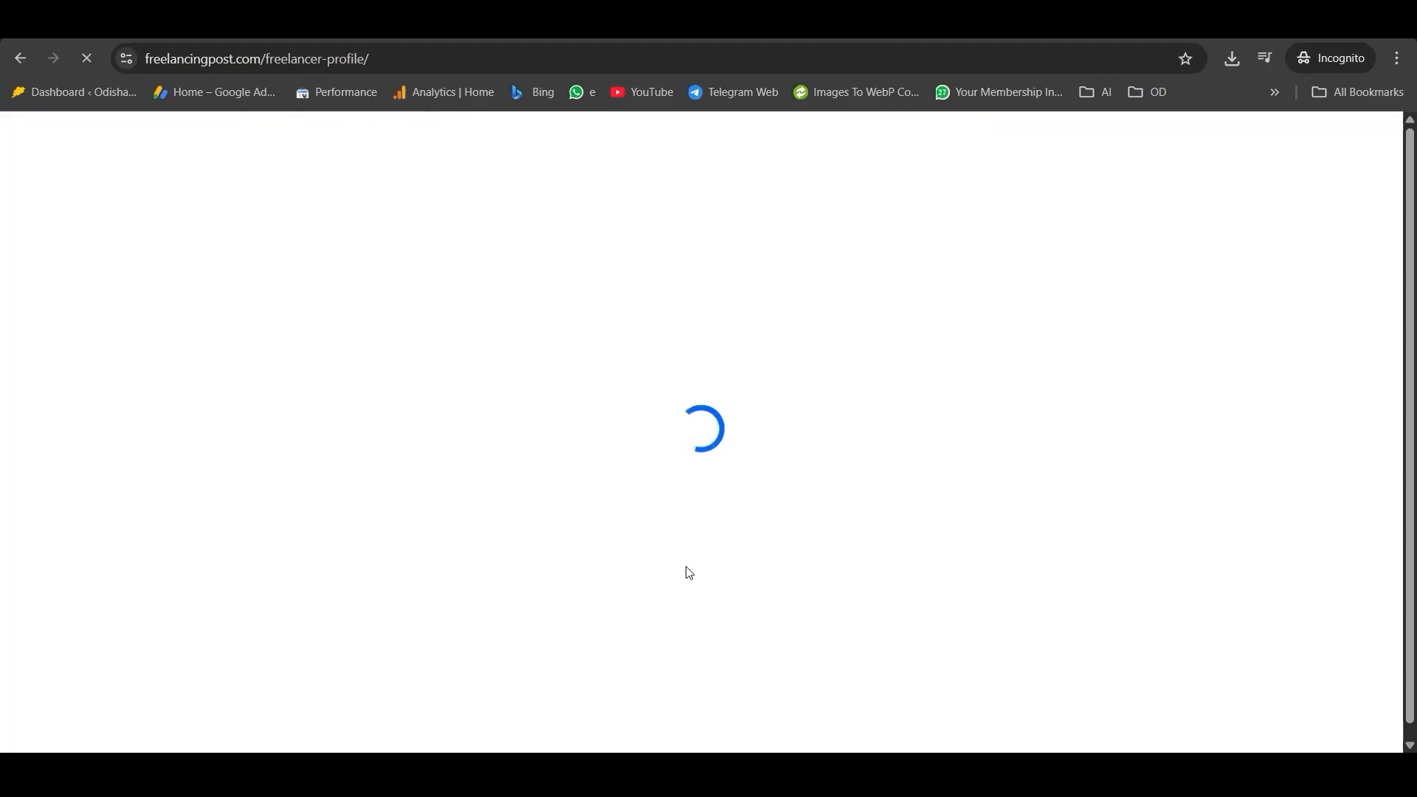
# Step: In the Awards section, set Award 1's title to Best Emerging Video Editor – 2024, copied from the online notepad, and its date to 20/05/2024
pyautogui.scroll(4, 671, 539)
pyautogui.click(790, 290)
pyautogui.scroll(-3, 462, 430)
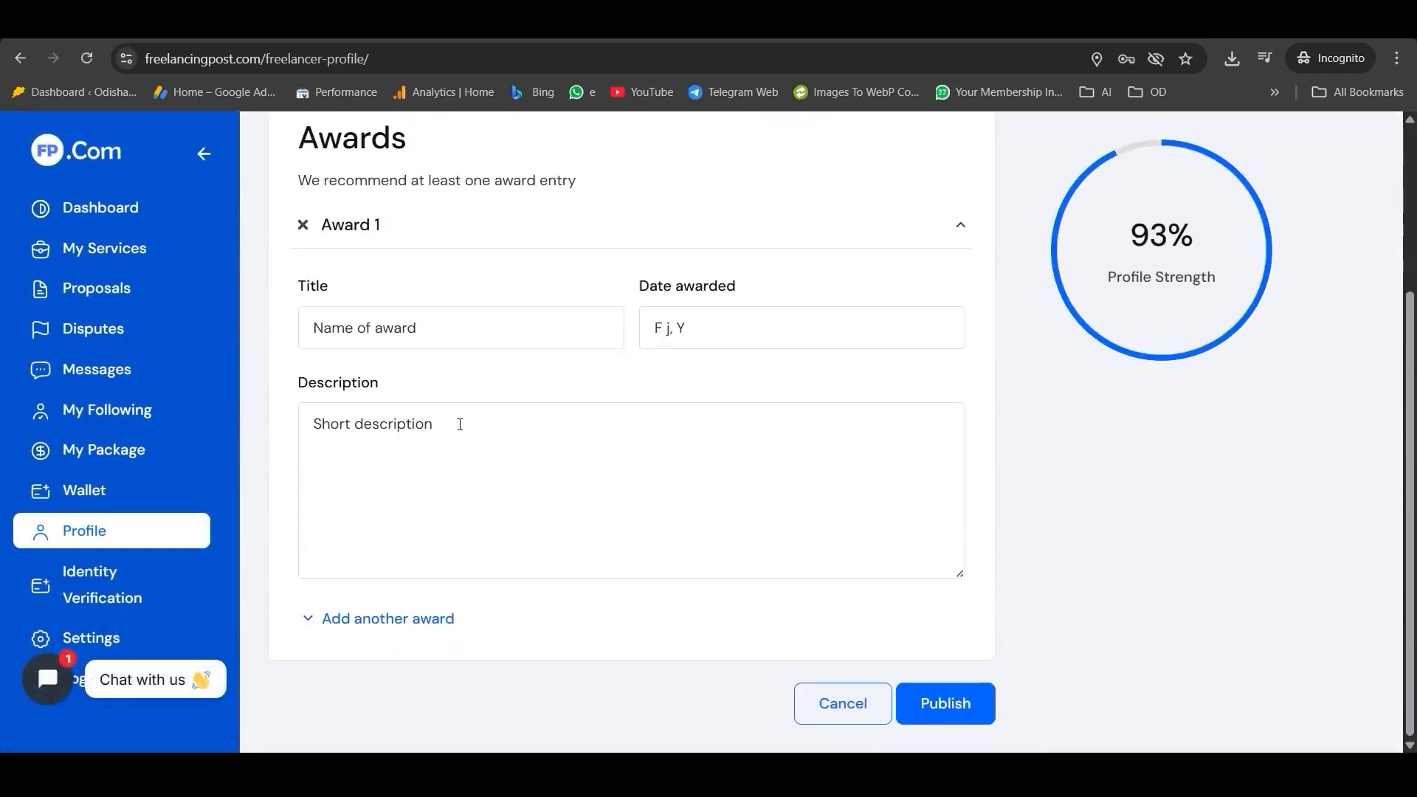
pyautogui.click(464, 323)
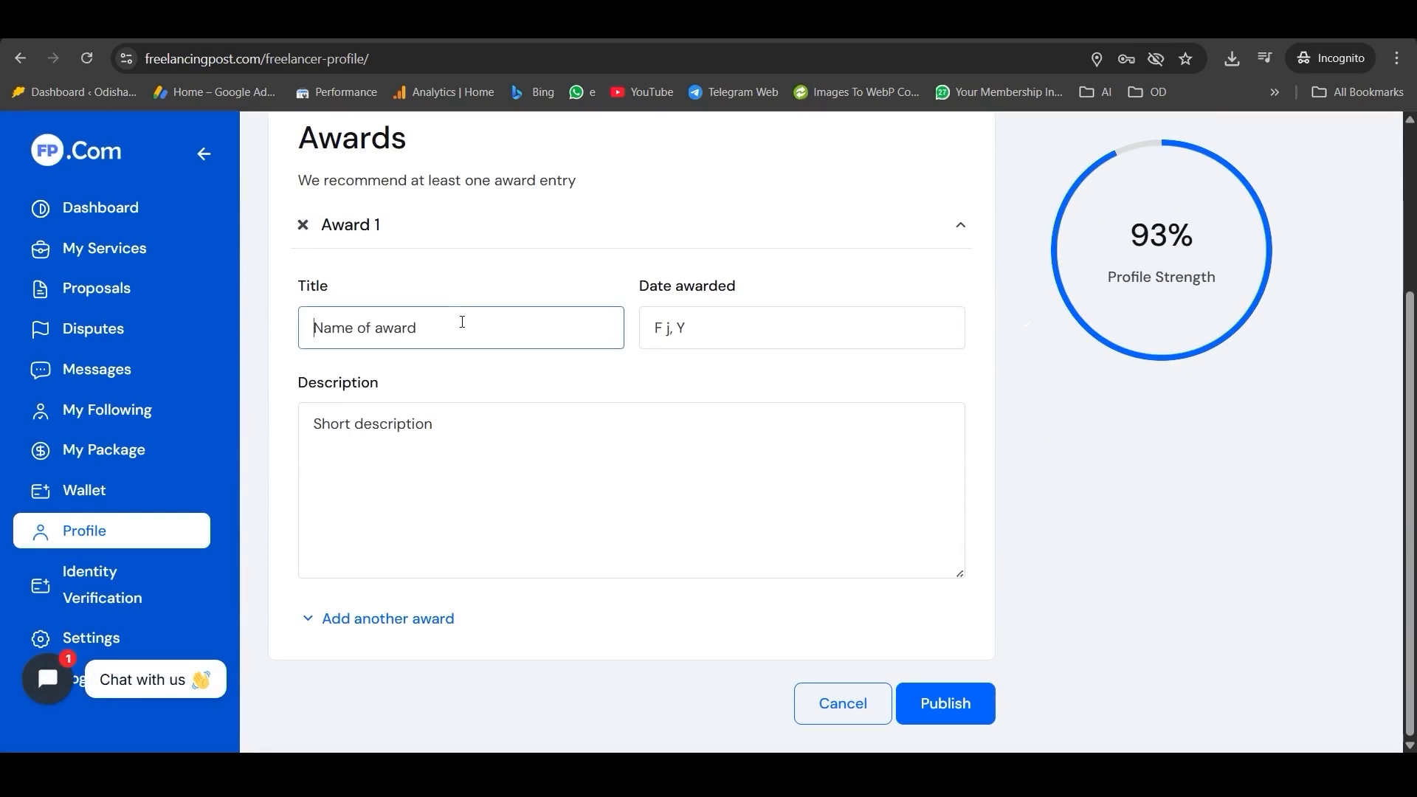
pyautogui.click(276, 24)
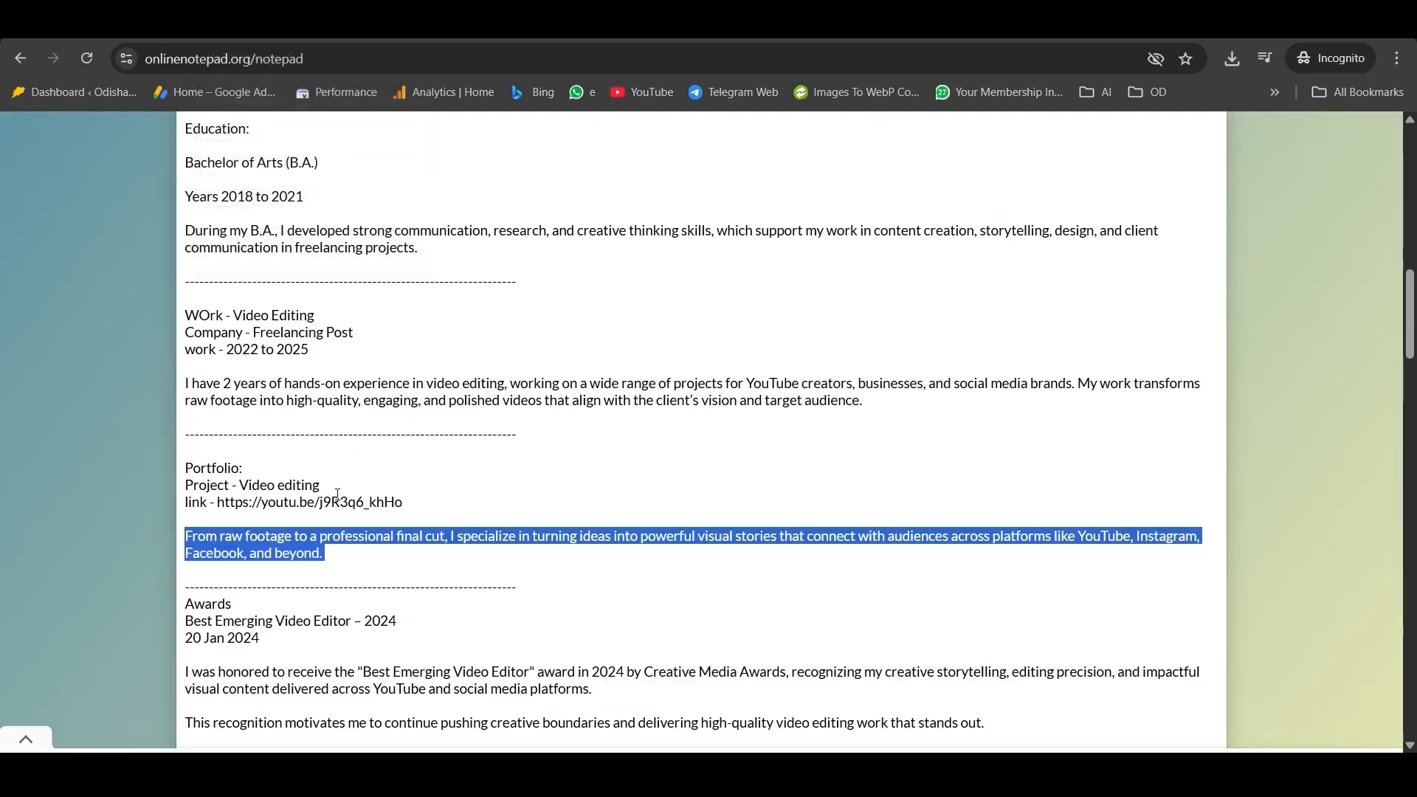
pyautogui.scroll(-2, 325, 499)
pyautogui.moveTo(185, 436); pyautogui.dragTo(399, 437)
pyautogui.hotkey('ctrl', 'c')
pyautogui.hotkey('ctrl', 'Tab')
pyautogui.hotkey('ctrl', 'v')
pyautogui.click(711, 333)
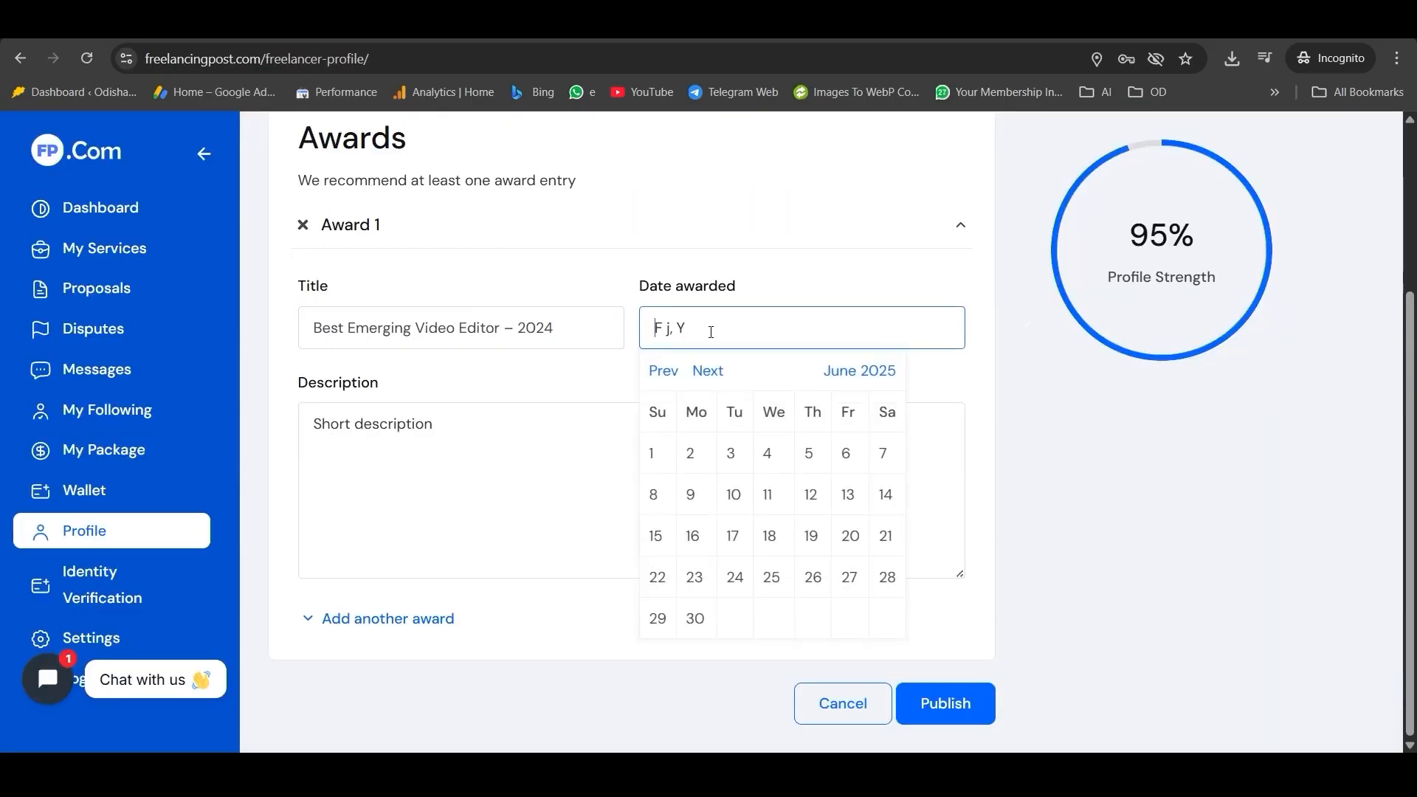
pyautogui.write('20/05/2024')
# Step: Copy the two paragraphs about the Best Emerging Video Editor award from the online notepad into the Award 1 description
pyautogui.click(524, 435)
pyautogui.click(402, 22)
pyautogui.scroll(-1, 222, 421)
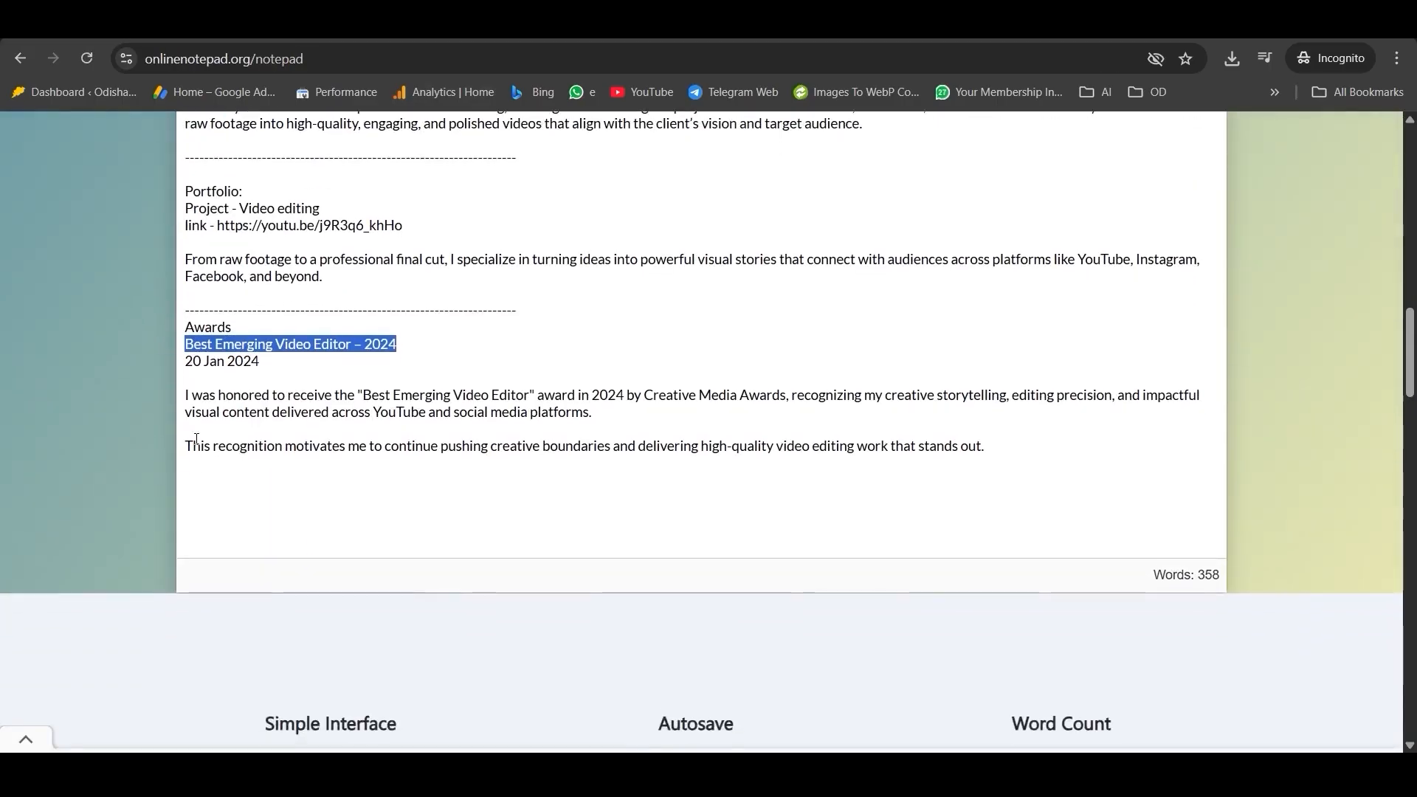
pyautogui.moveTo(186, 395); pyautogui.dragTo(994, 456)
pyautogui.hotkey('ctrl', 'c')
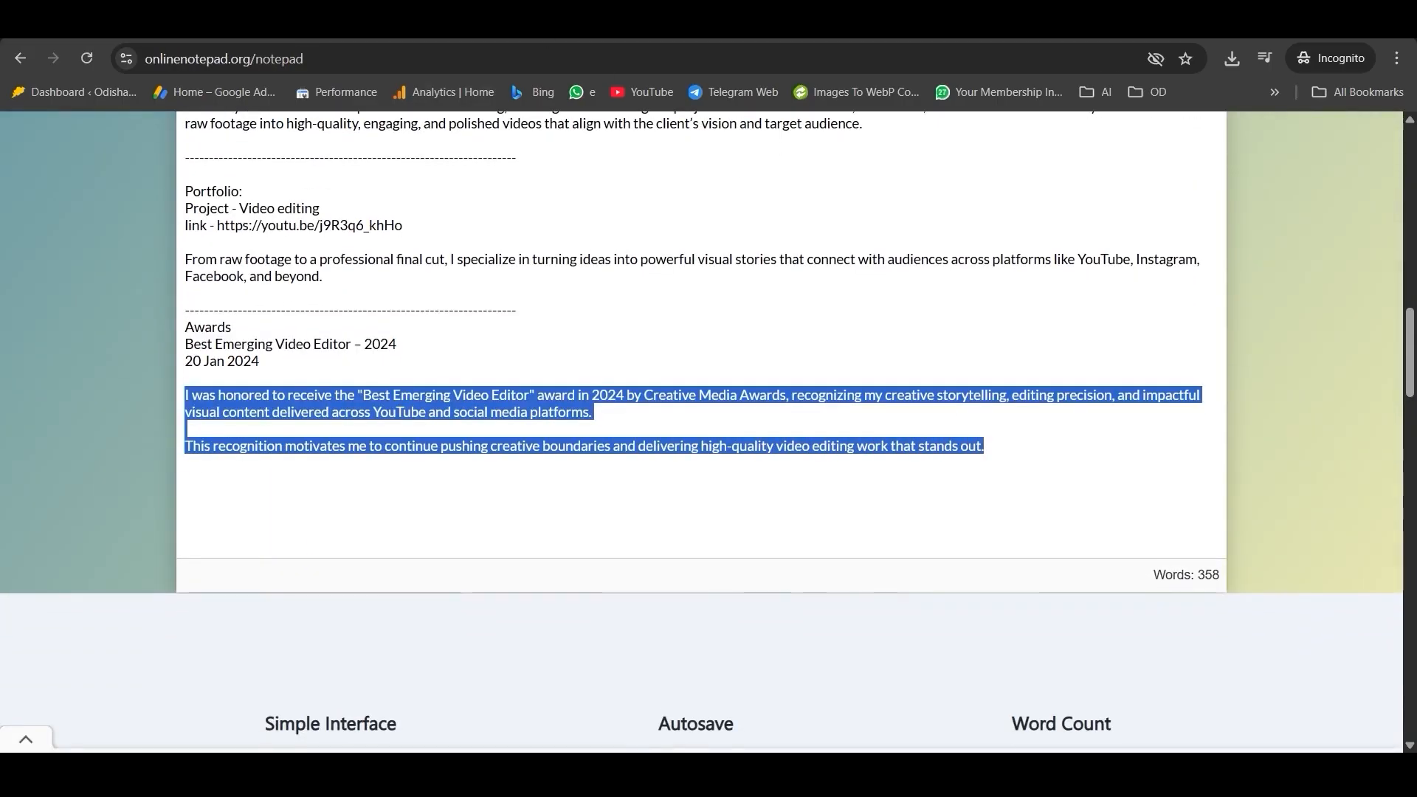
pyautogui.hotkey('ctrl', 'Tab')
pyautogui.hotkey('ctrl', 'v')
# Step: Review the completed Award 1 entry, publish the Awards section and check the profile strength checklist
pyautogui.scroll(2, 453, 509)
pyautogui.scroll(-3, 451, 514)
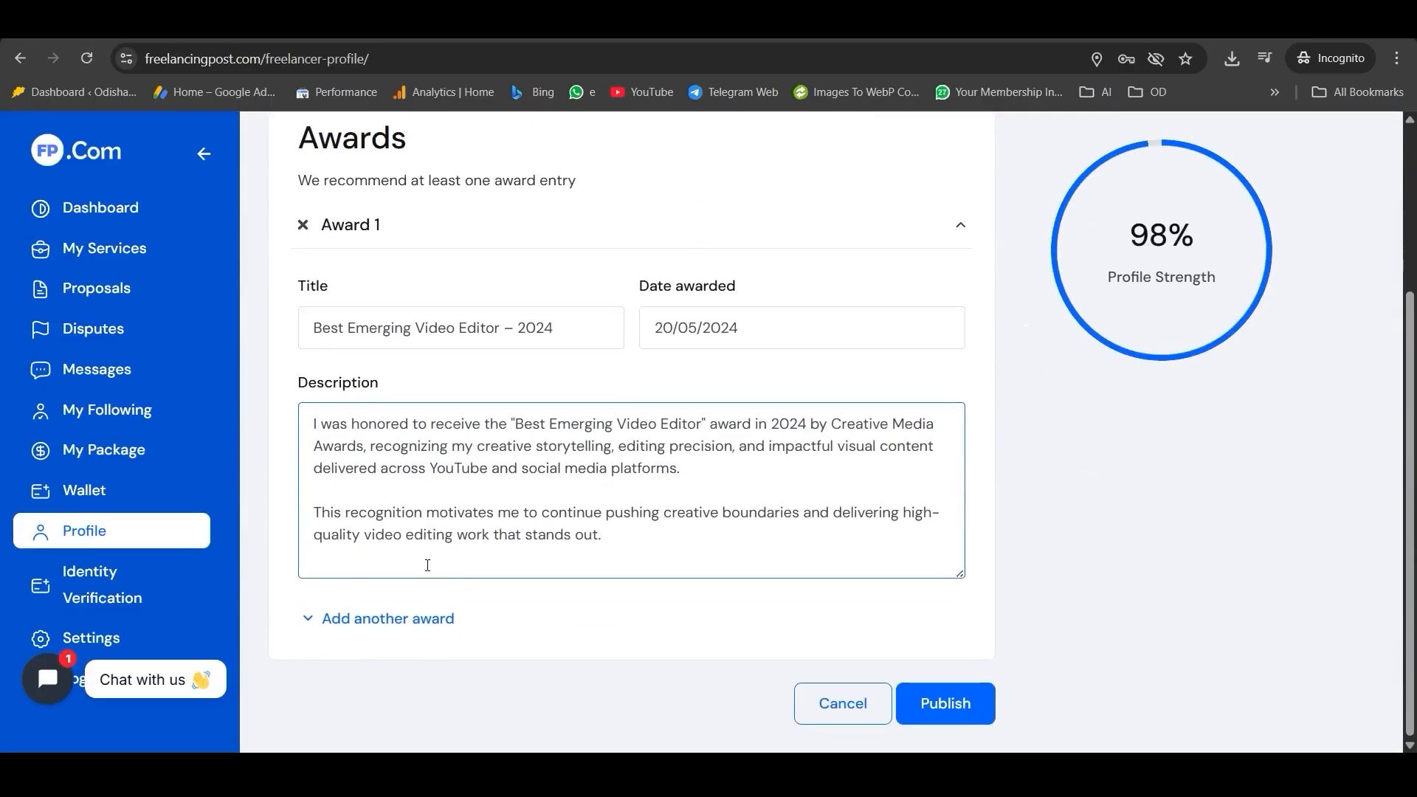
pyautogui.click(952, 703)
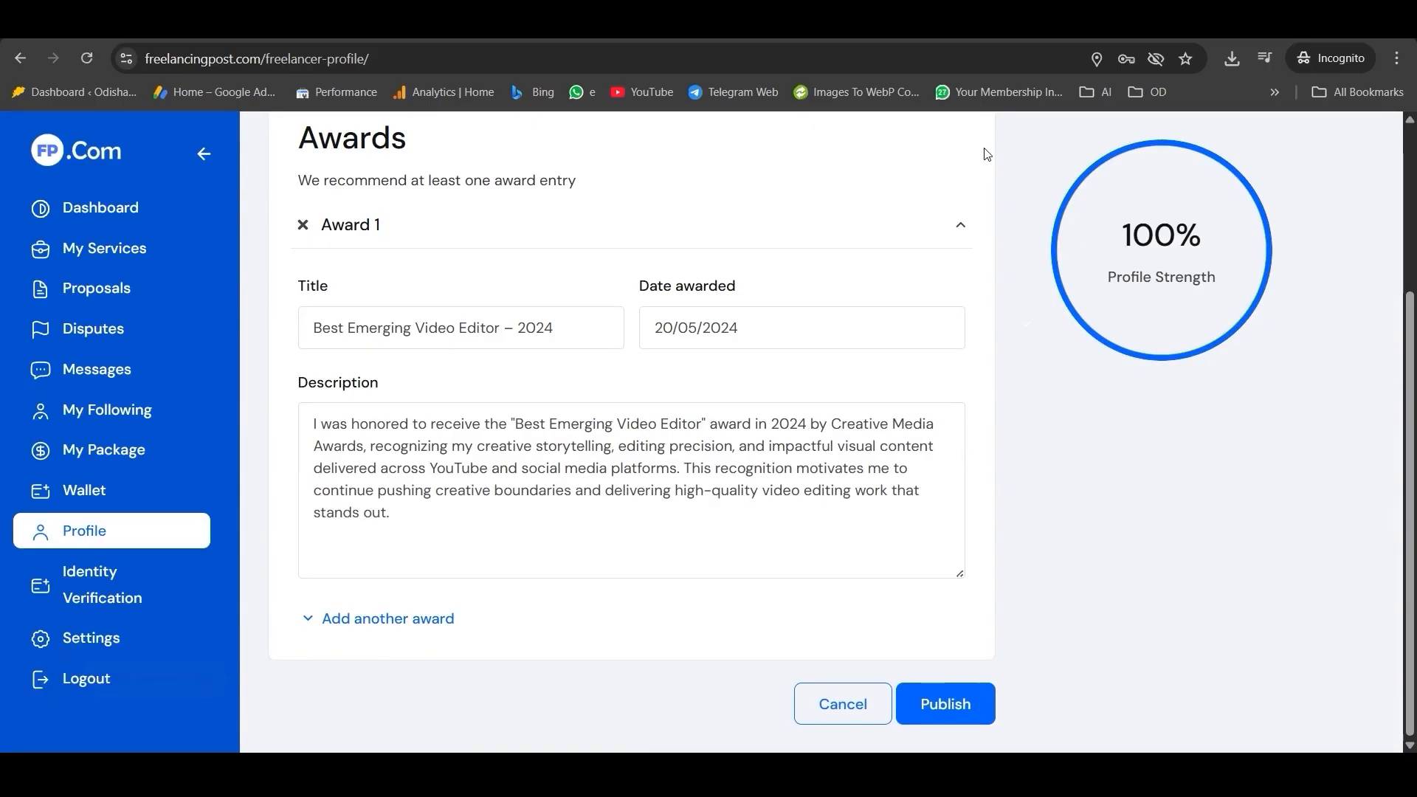
pyautogui.moveTo(1171, 316)
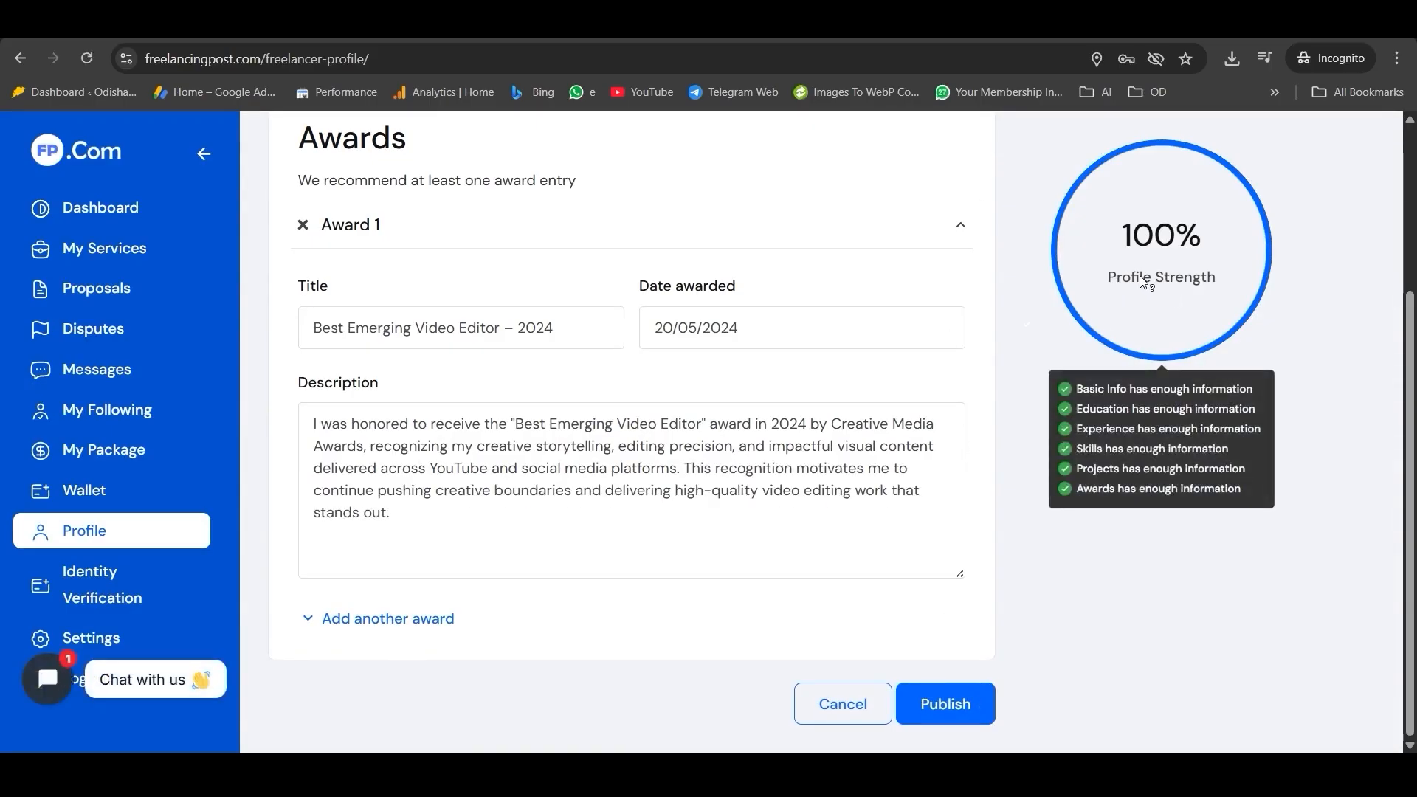
pyautogui.click(948, 704)
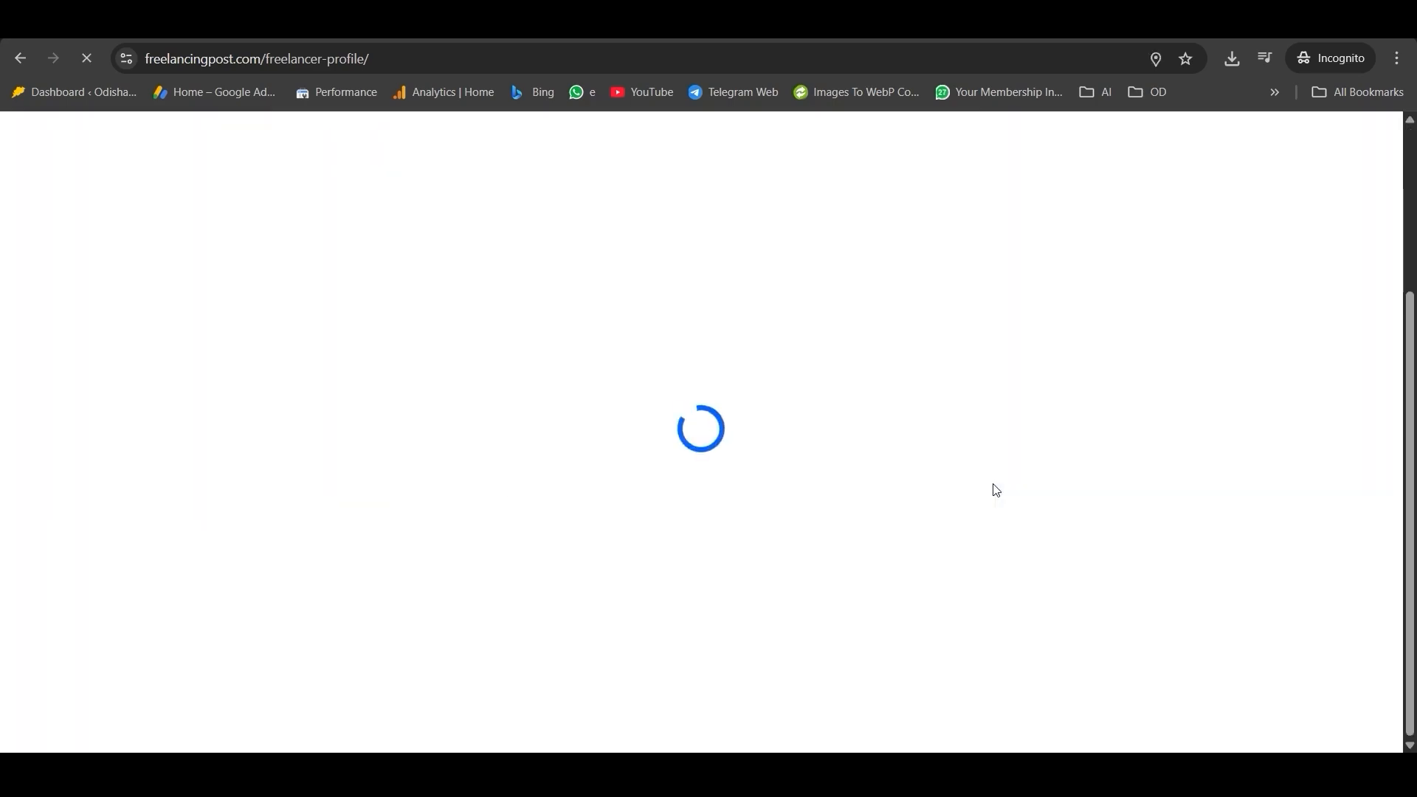
# Step: Review the Basic Info section, enlarging the description editor to read through the profile description
pyautogui.scroll(2, 995, 491)
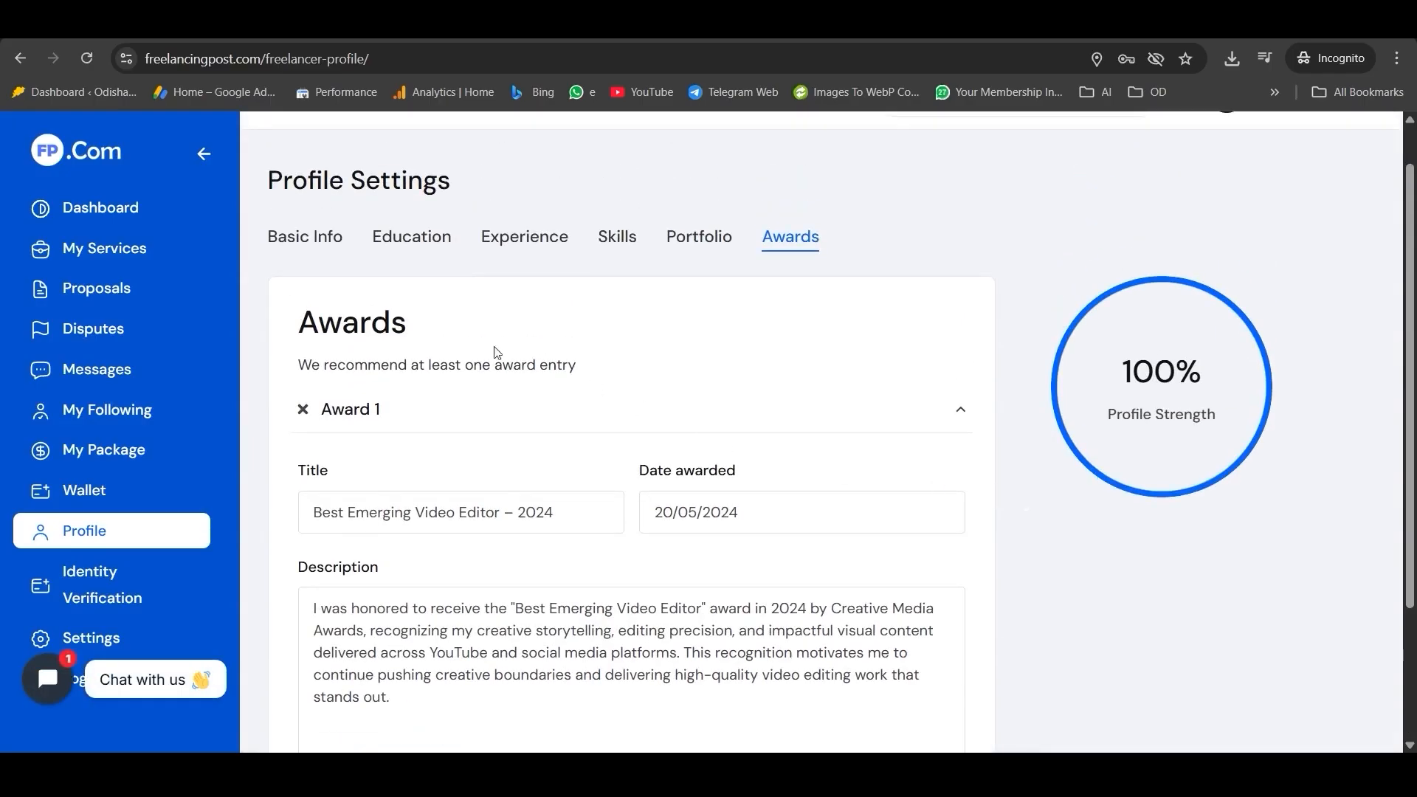
pyautogui.click(340, 238)
pyautogui.scroll(-2, 484, 451)
pyautogui.scroll(-3, 486, 467)
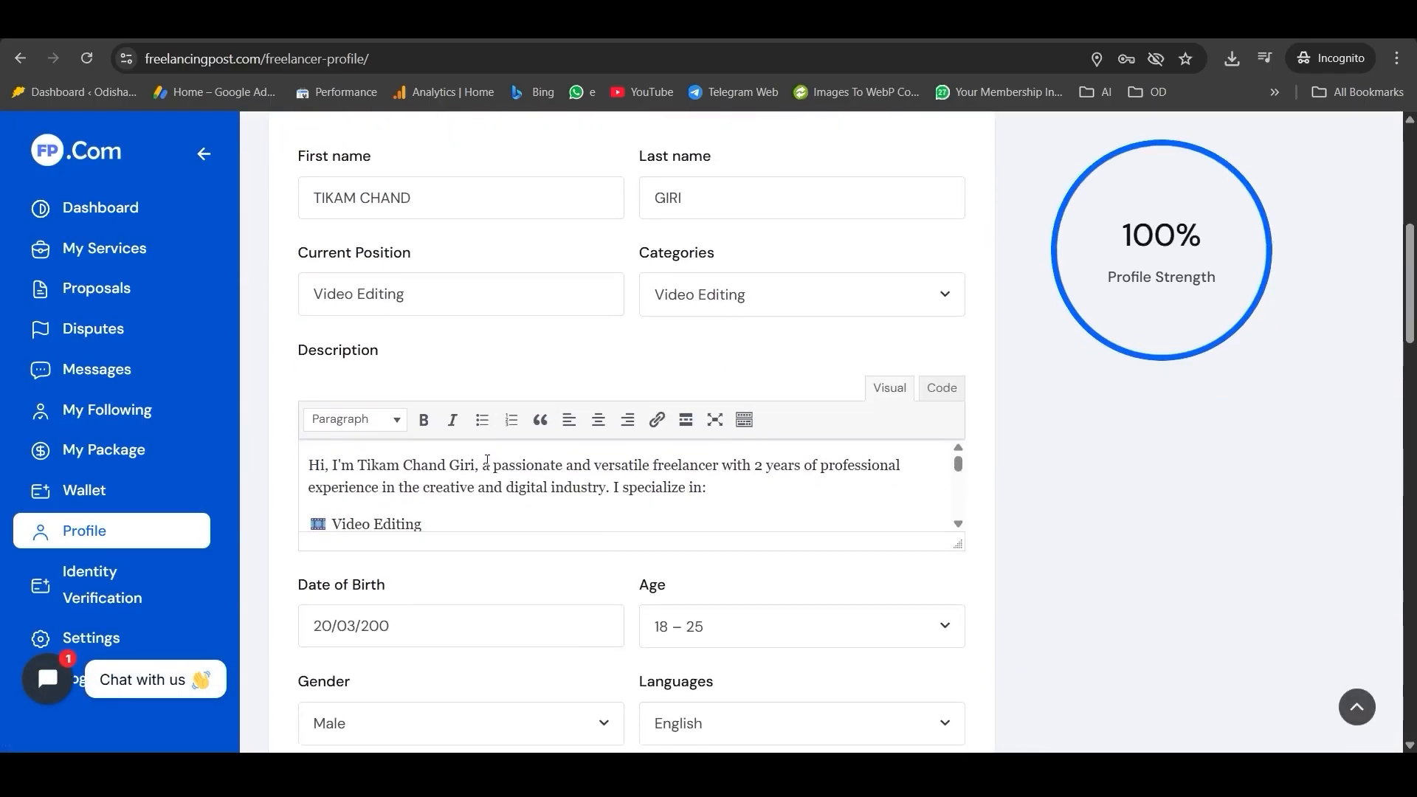
pyautogui.moveTo(957, 546); pyautogui.dragTo(957, 768)
pyautogui.scroll(-1, 1071, 419)
pyautogui.scroll(-2, 1072, 413)
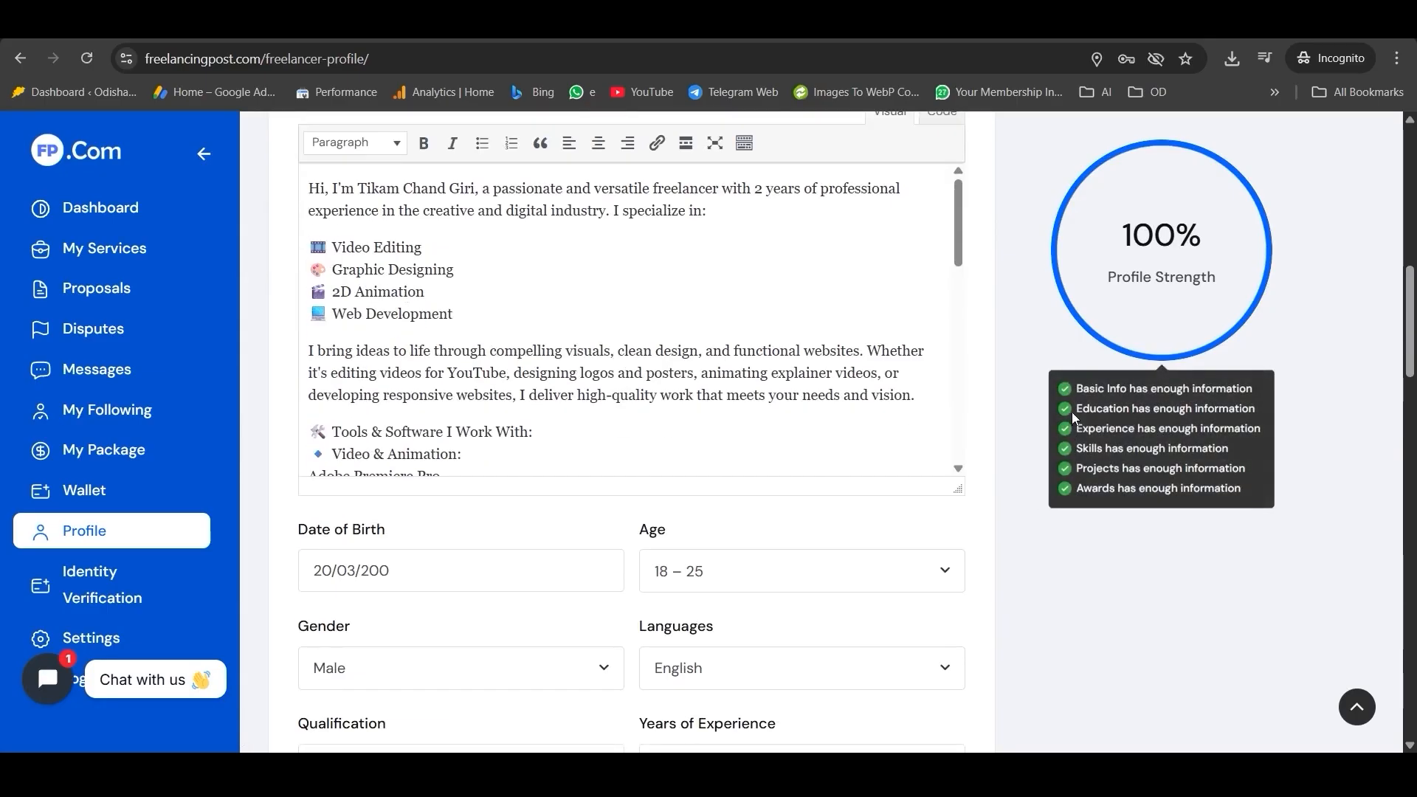
pyautogui.moveTo(959, 503); pyautogui.dragTo(956, 591)
pyautogui.scroll(-5, 842, 385)
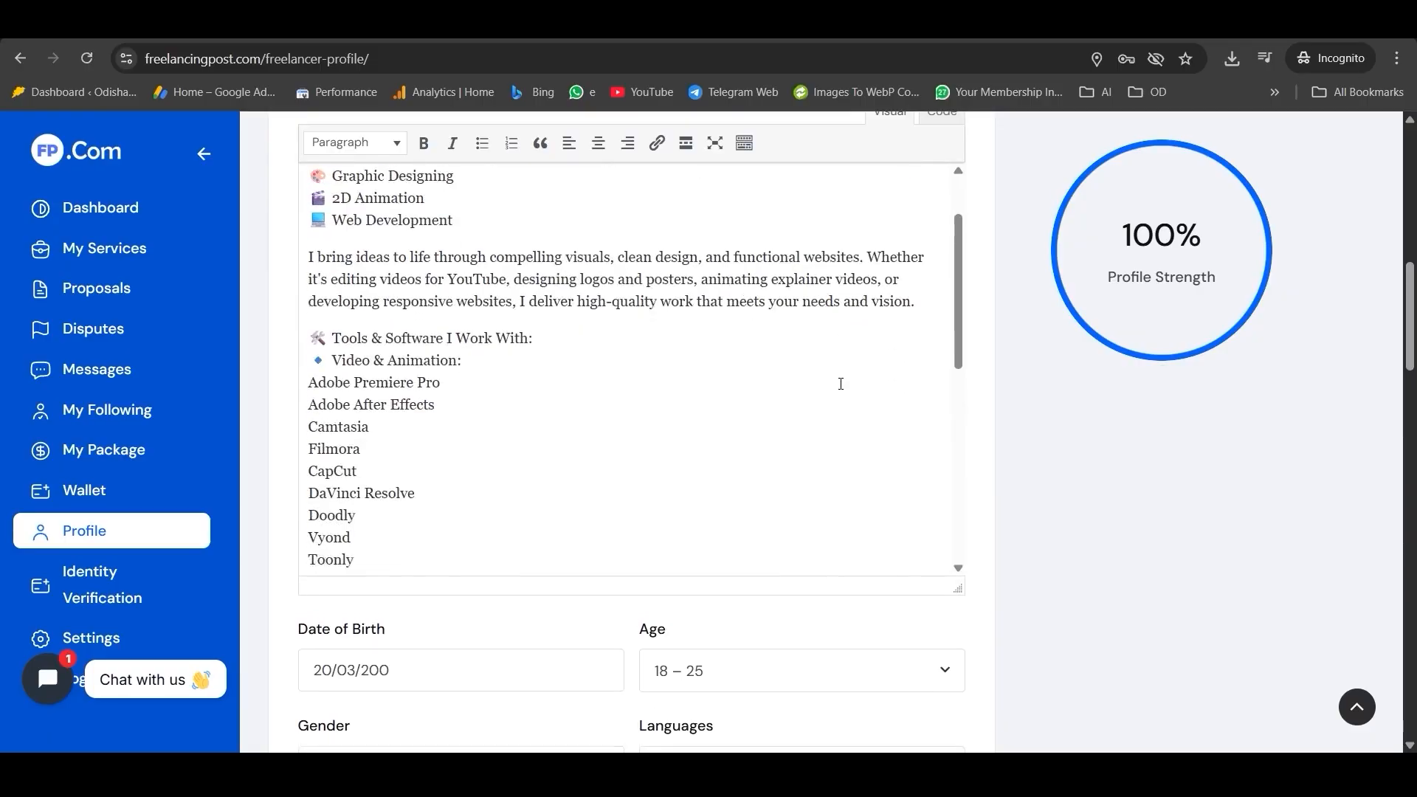
pyautogui.scroll(5, 841, 382)
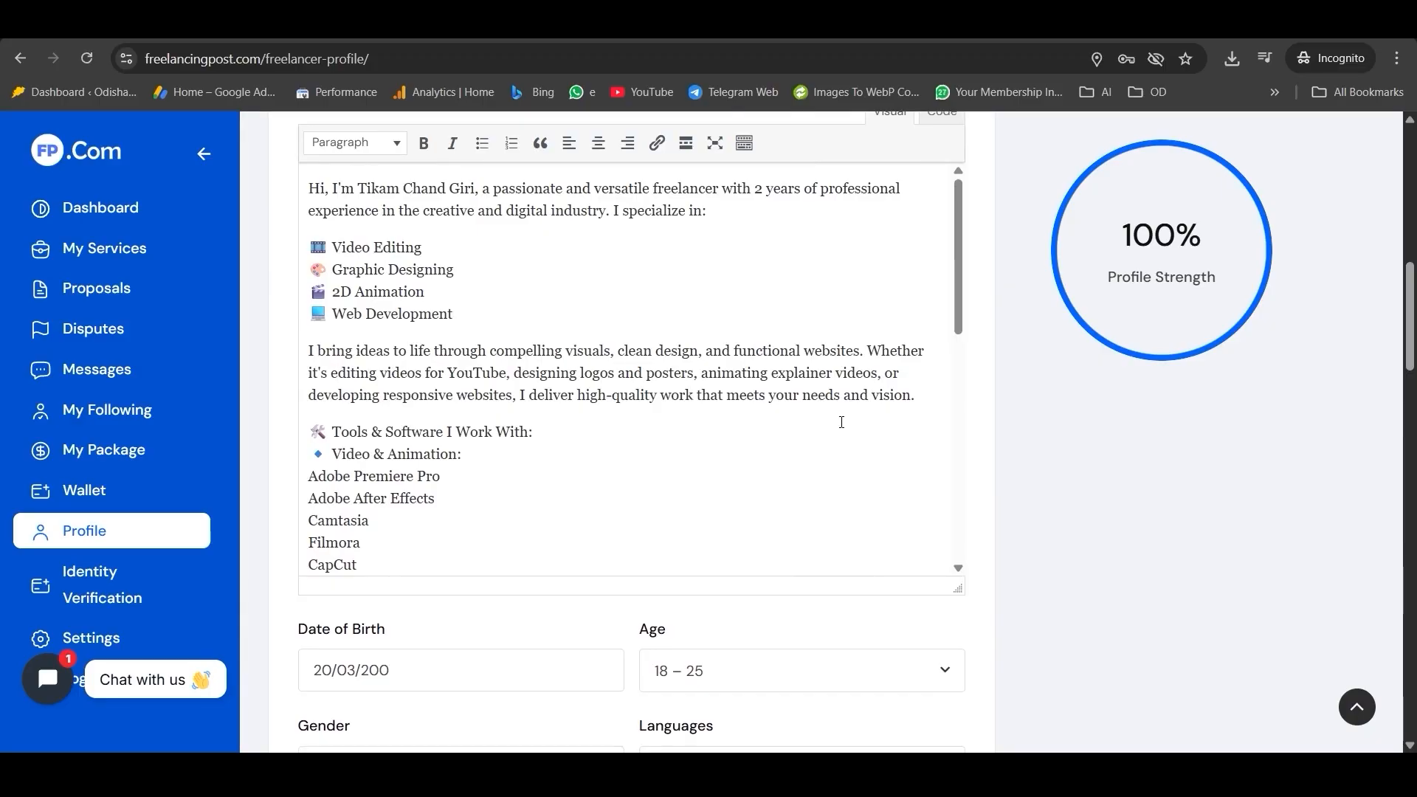
pyautogui.scroll(6, 975, 358)
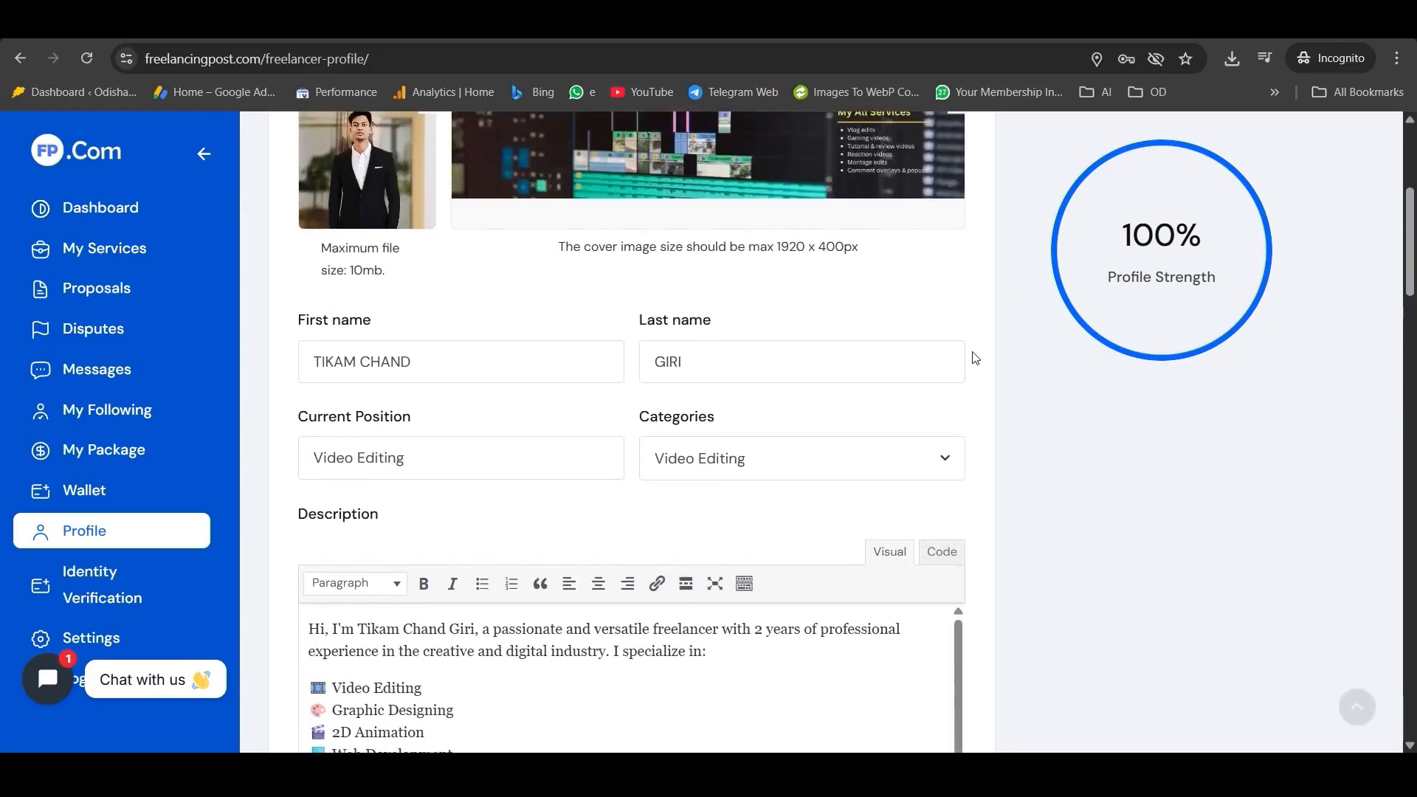